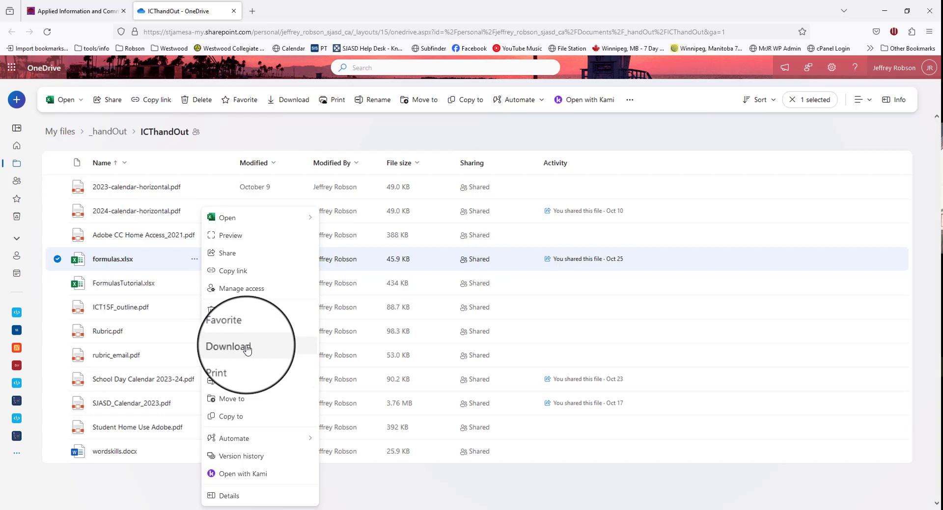
{"action": "left_click", "coordinate": [212, 137]}
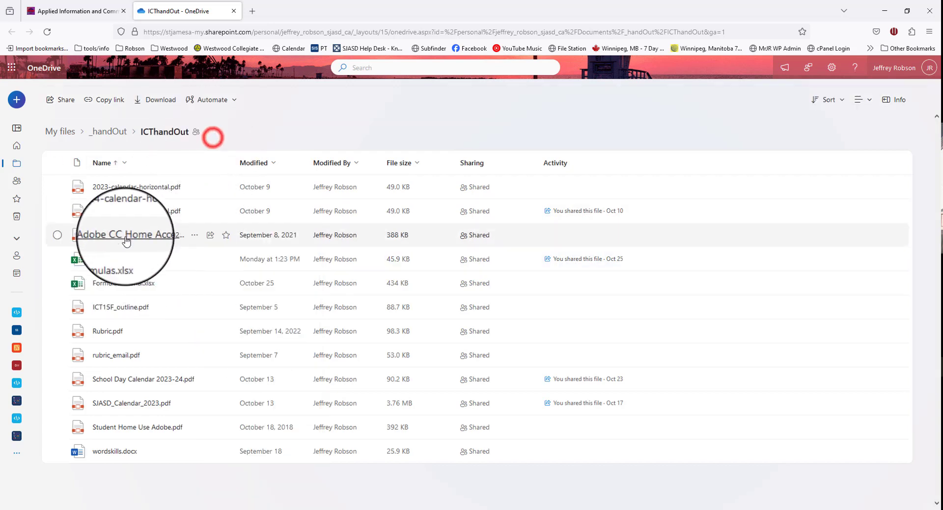
{"action": "left_click", "coordinate": [112, 259]}
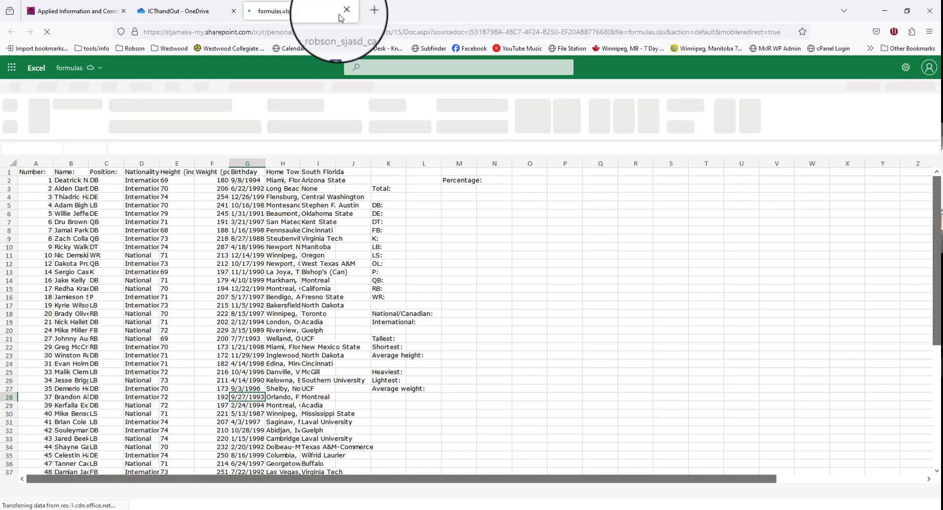
{"action": "left_click", "coordinate": [347, 10]}
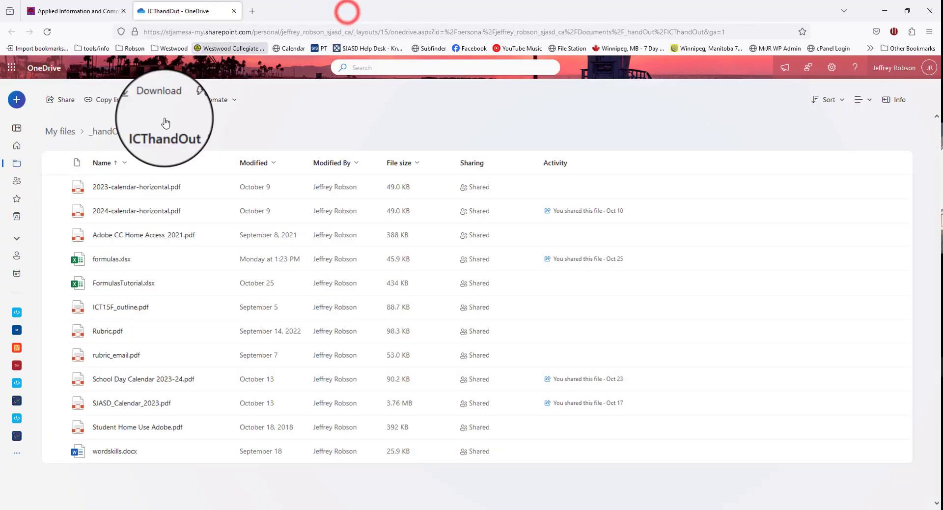
Step: Download formulas.xlsx from the ICThandOut folder to Downloads, replacing the existing copy, and open it in Excel
{"action": "left_click", "coordinate": [196, 260]}
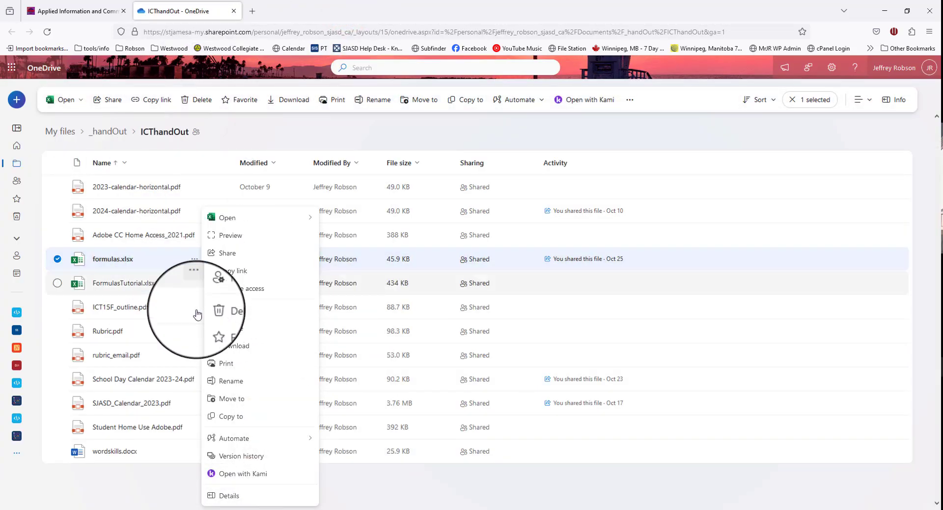
{"action": "left_click", "coordinate": [226, 345]}
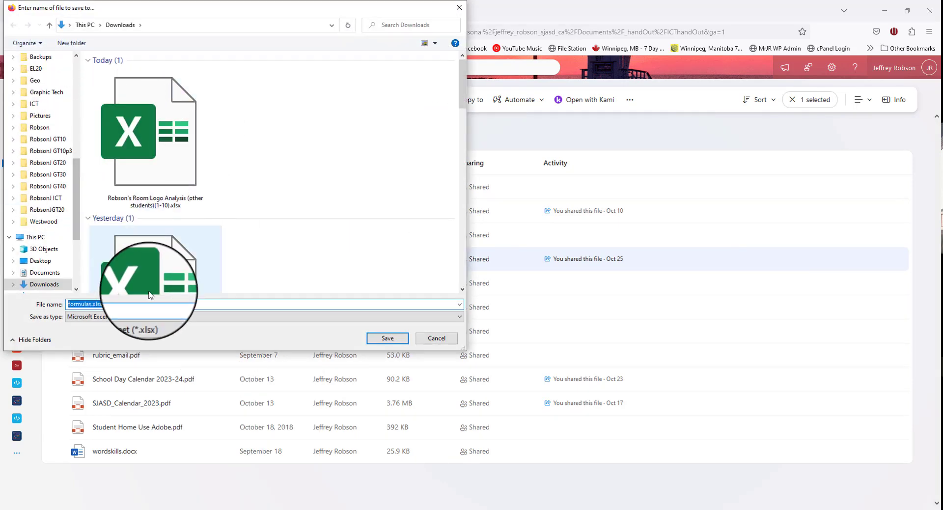
{"action": "left_click_drag", "start_coordinate": [189, 10], "coordinate": [409, 34]}
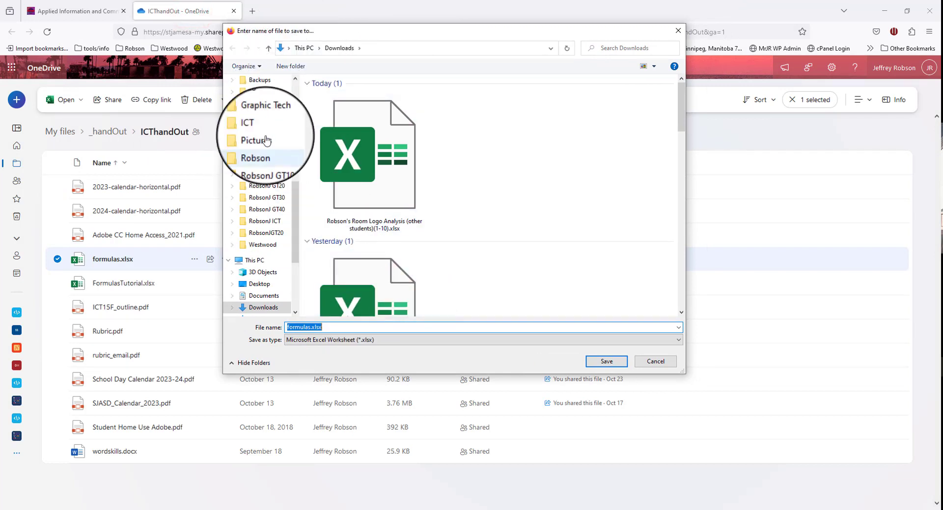
{"action": "scroll", "coordinate": [265, 294], "scroll_direction": "down", "scroll_amount": 1}
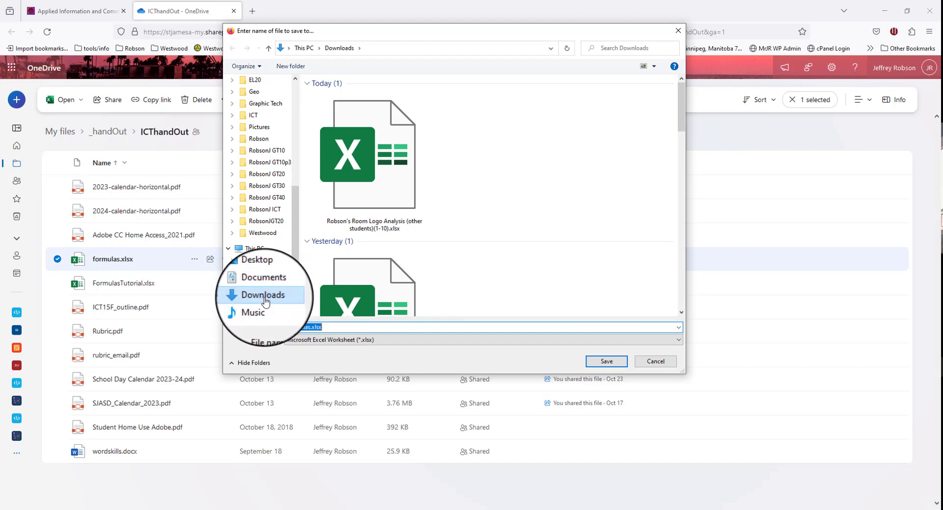
{"action": "left_click", "coordinate": [607, 361]}
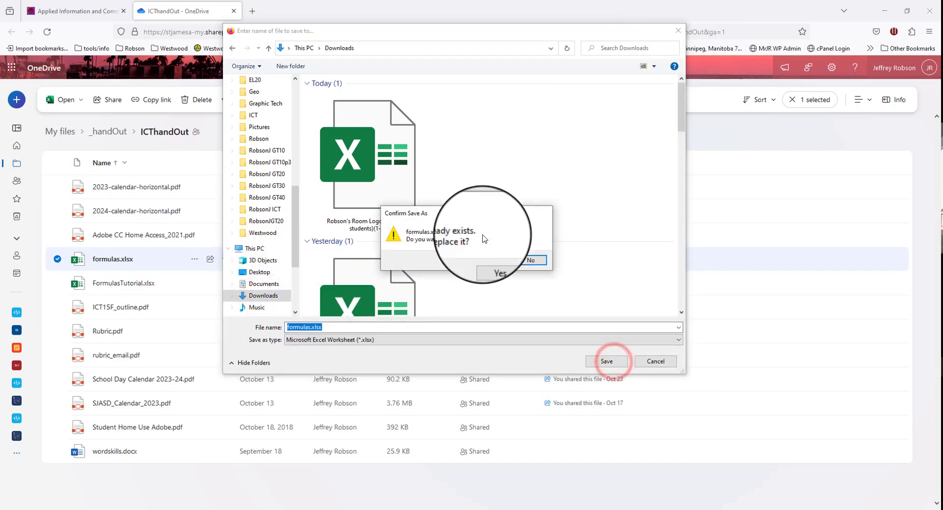
{"action": "left_click", "coordinate": [497, 273]}
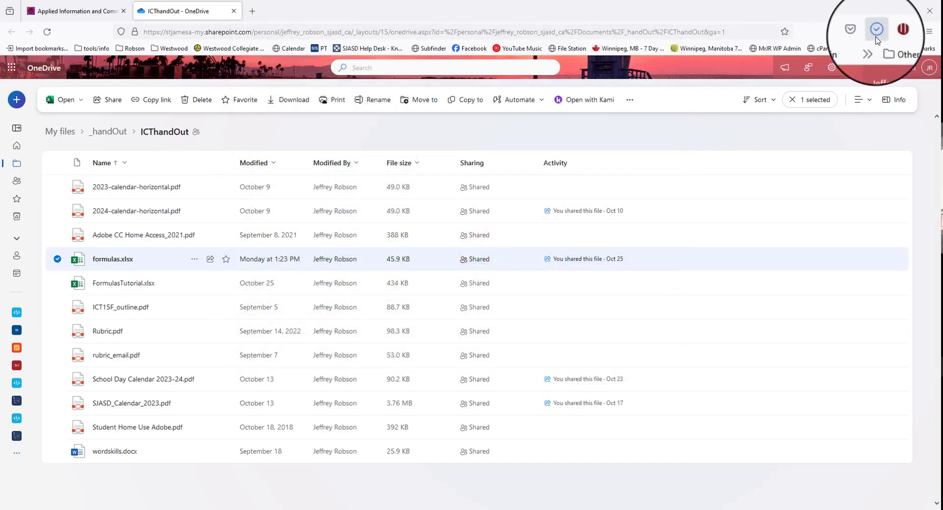
{"action": "left_click", "coordinate": [877, 30]}
{"action": "left_click", "coordinate": [688, 59]}
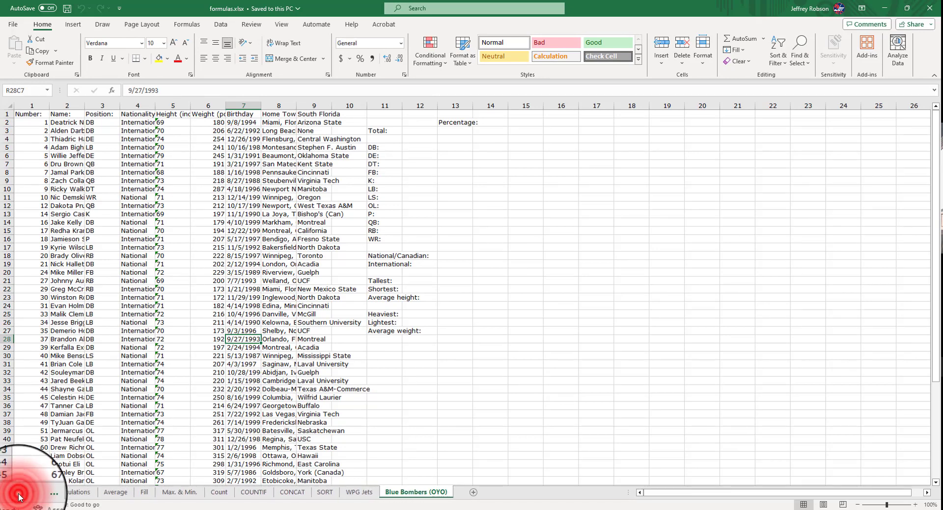
Step: Save a copy of the workbook as formulas1.xlsx in the OneDrive ICT folder
{"action": "left_click", "coordinate": [13, 20]}
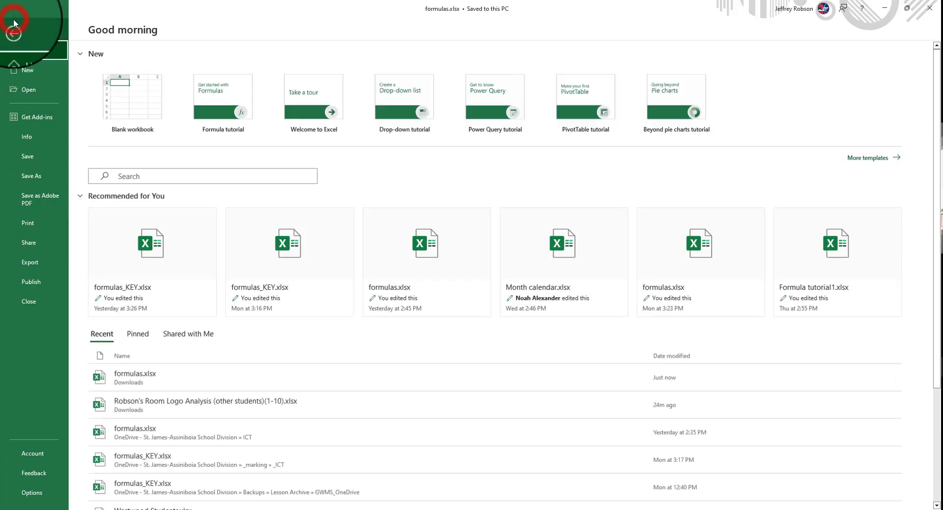
{"action": "left_click", "coordinate": [39, 174]}
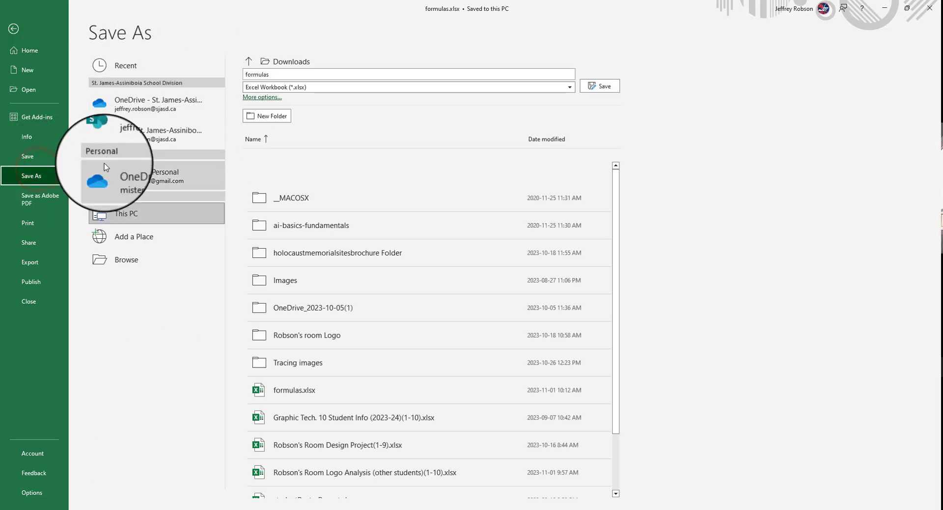
{"action": "left_click", "coordinate": [106, 259]}
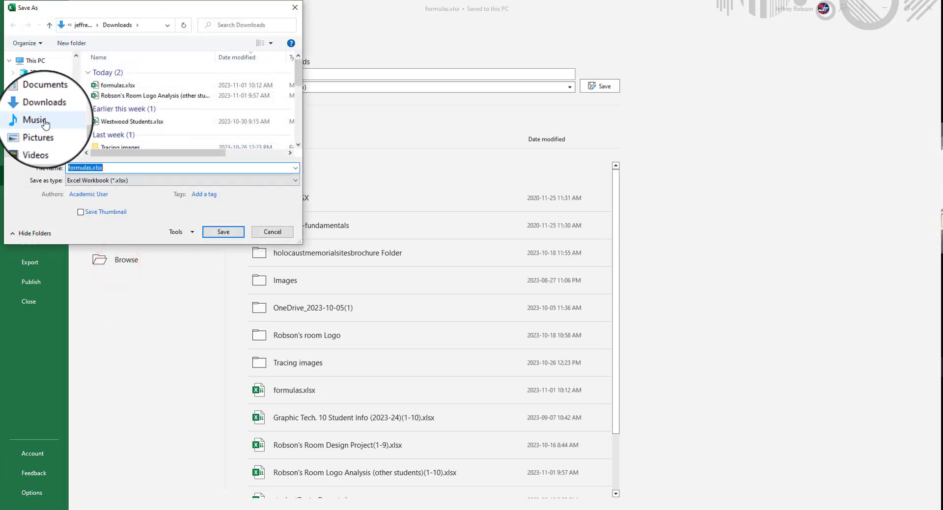
{"action": "scroll", "coordinate": [49, 106], "scroll_direction": "down", "scroll_amount": 5}
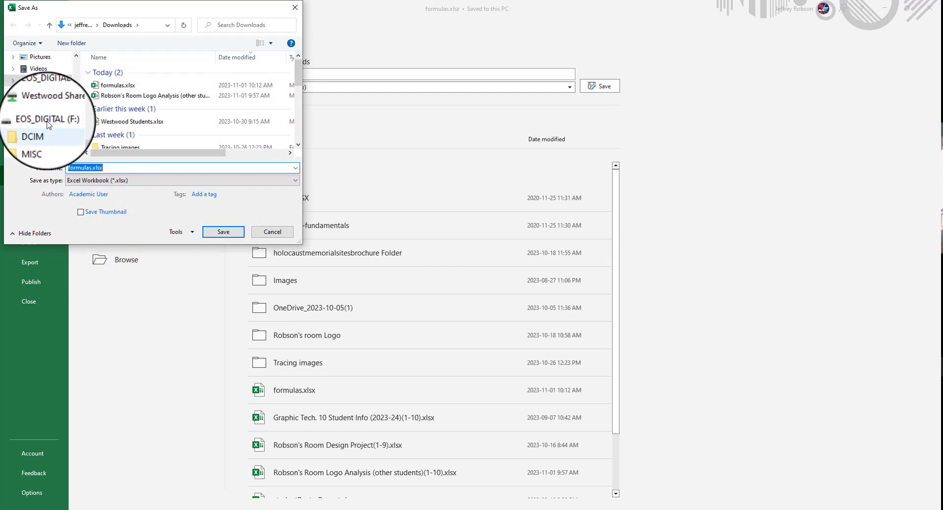
{"action": "scroll", "coordinate": [49, 127], "scroll_direction": "up", "scroll_amount": 7}
{"action": "scroll", "coordinate": [49, 125], "scroll_direction": "up", "scroll_amount": 2}
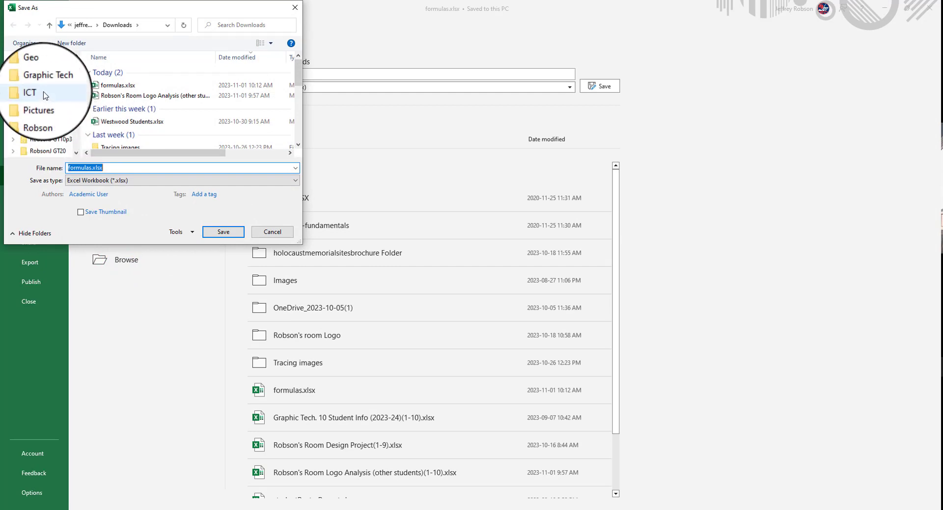
{"action": "left_click", "coordinate": [42, 95]}
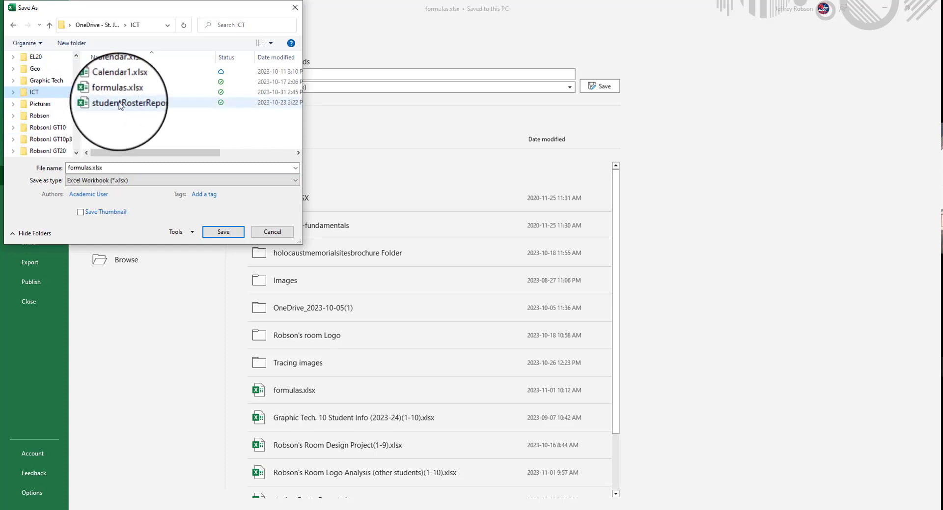
{"action": "double_click", "coordinate": [91, 169]}
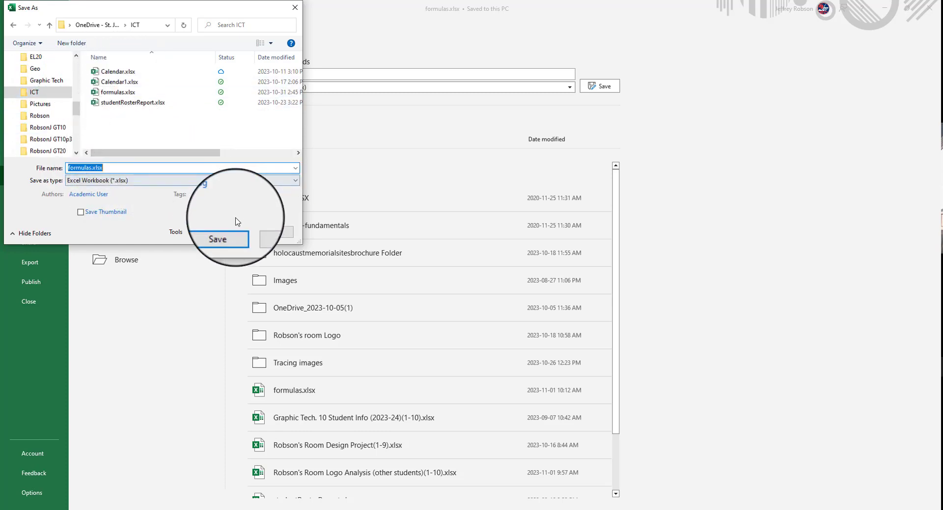
{"action": "left_click", "coordinate": [92, 168]}
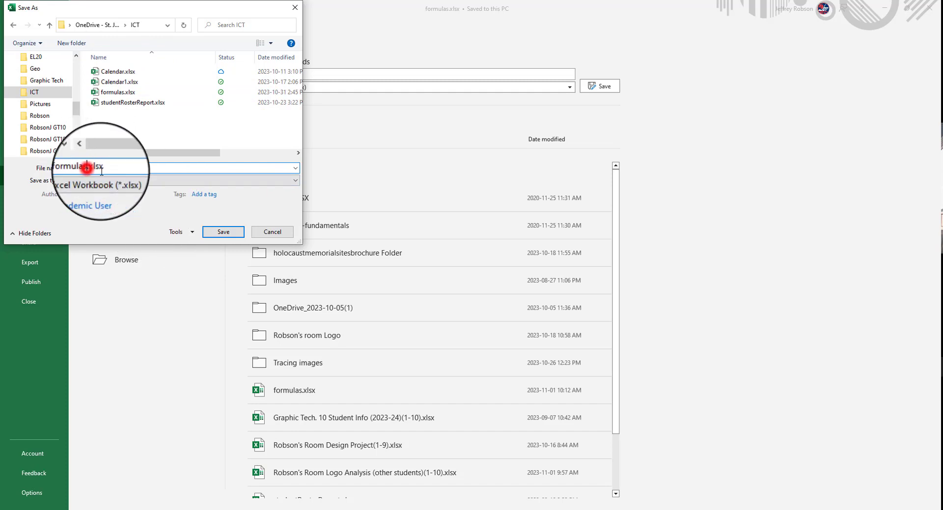
{"action": "type", "text": "1"}
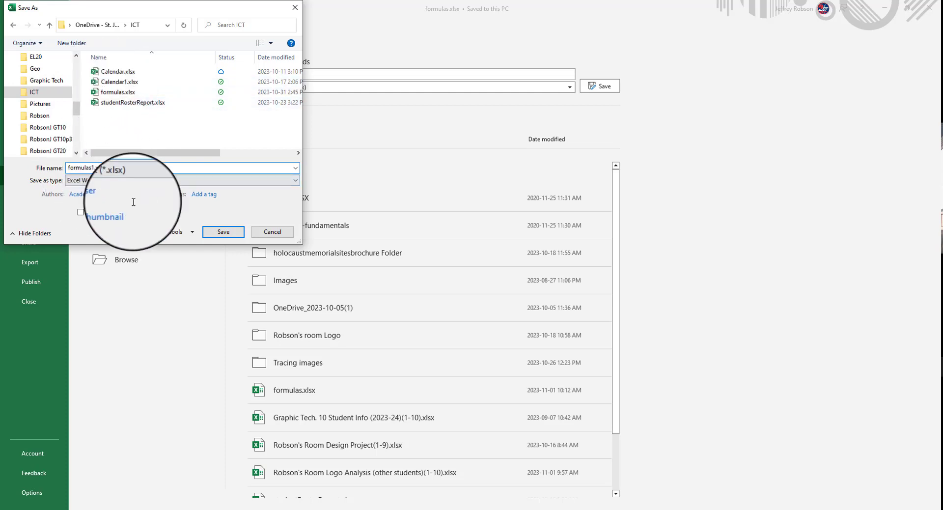
{"action": "left_click", "coordinate": [223, 231]}
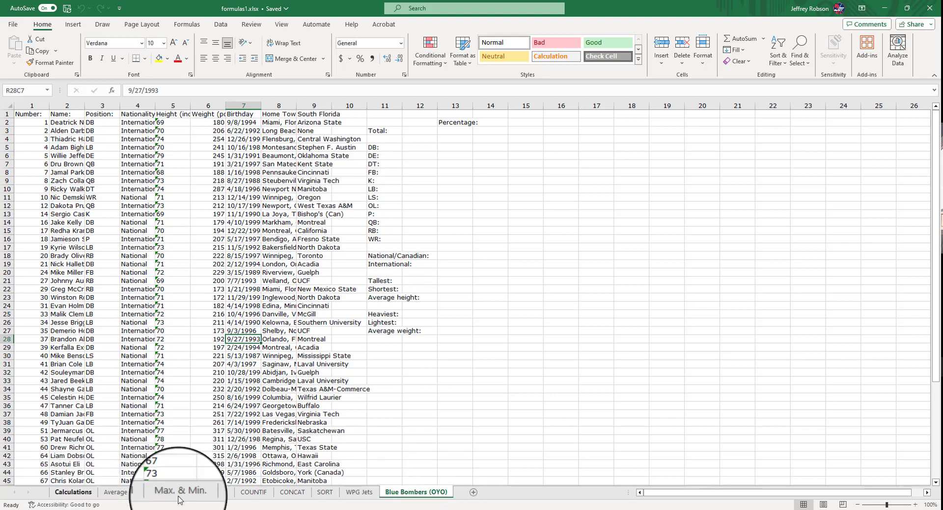
Step: Look through the Calculations, Average, Fill, Max. & Min. and Count worksheets, returning to Calculations
{"action": "left_click", "coordinate": [77, 495]}
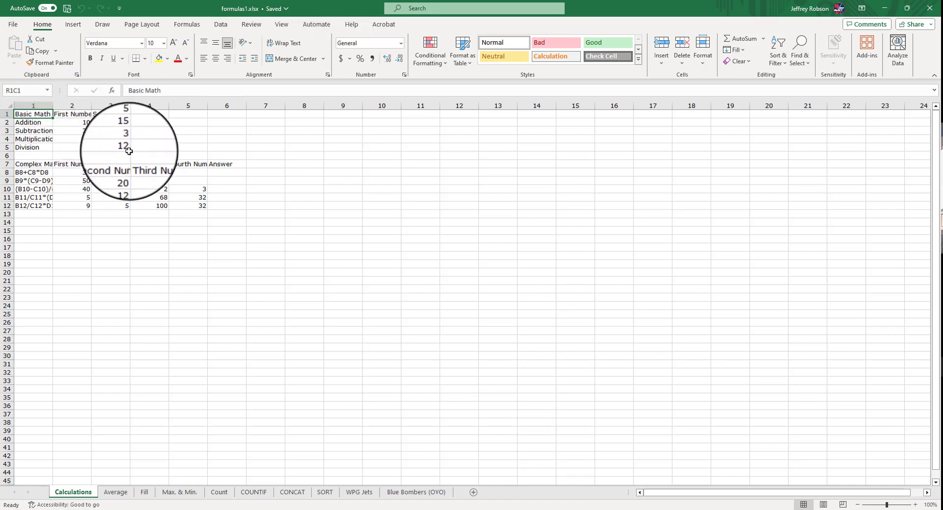
{"action": "left_click", "coordinate": [118, 492]}
{"action": "left_click", "coordinate": [138, 491]}
{"action": "left_click", "coordinate": [178, 493]}
{"action": "left_click", "coordinate": [219, 491]}
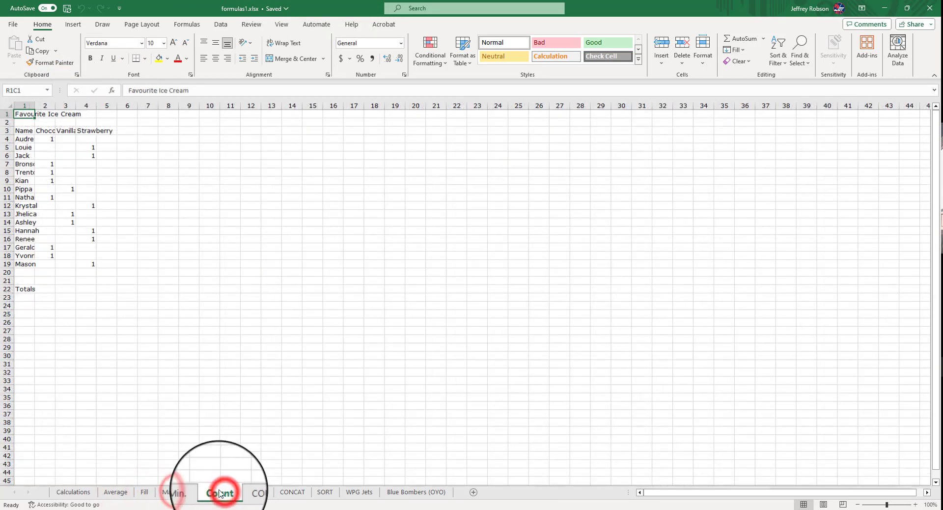
{"action": "left_click", "coordinate": [86, 492]}
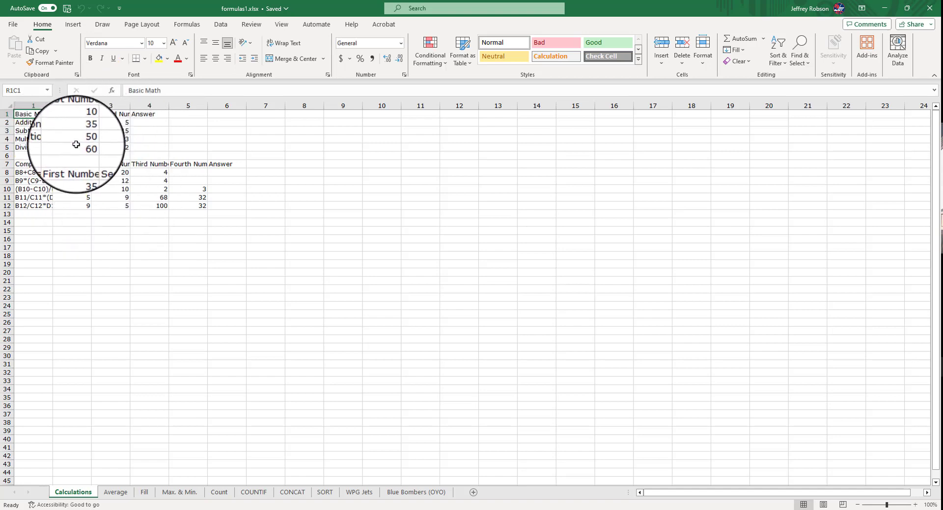
Step: Set the font of both tables on the Calculations sheet, rows 1 to 12 and columns 1 to 6, to Tunga at size 14
{"action": "left_click_drag", "start_coordinate": [165, 142], "coordinate": [230, 205]}
{"action": "left_click", "coordinate": [141, 44]}
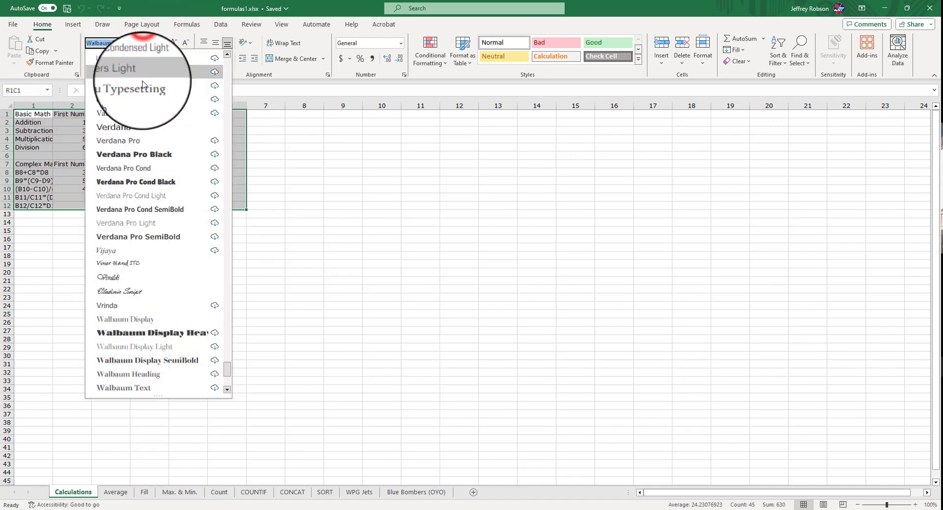
{"action": "scroll", "coordinate": [136, 294], "scroll_direction": "down", "scroll_amount": 5}
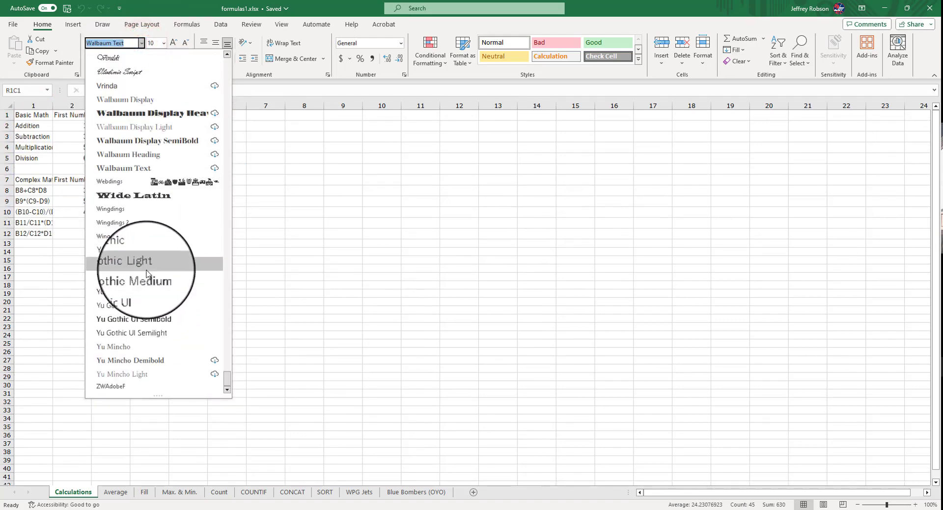
{"action": "scroll", "coordinate": [147, 267], "scroll_direction": "up", "scroll_amount": 12}
{"action": "scroll", "coordinate": [130, 147], "scroll_direction": "up", "scroll_amount": 2}
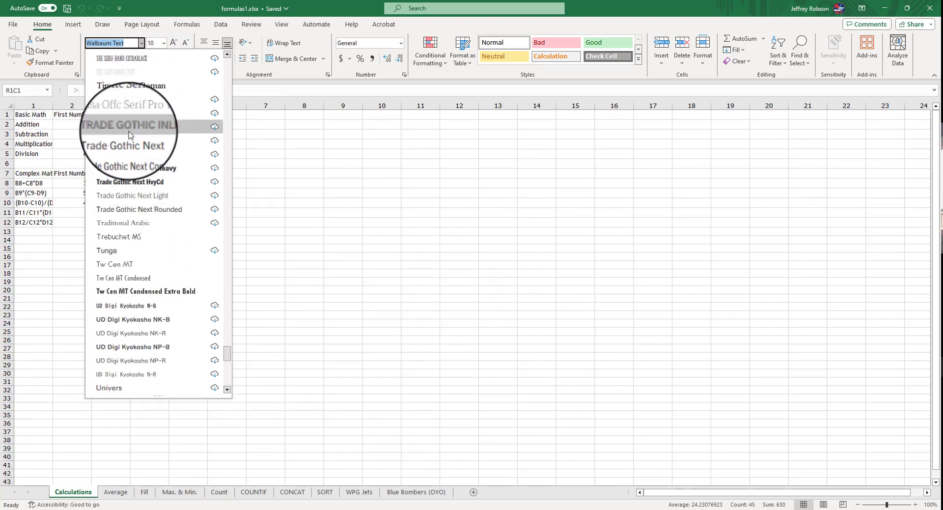
{"action": "left_click", "coordinate": [120, 247]}
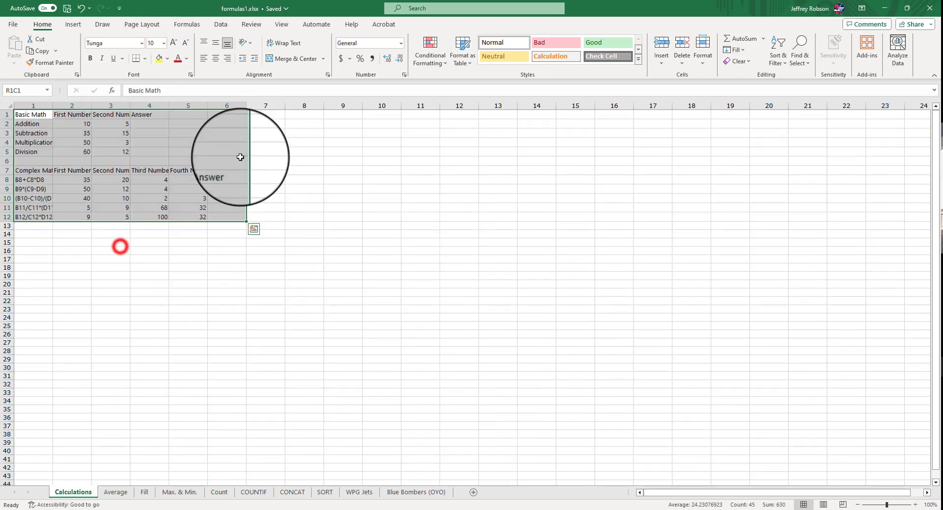
{"action": "left_click", "coordinate": [164, 46]}
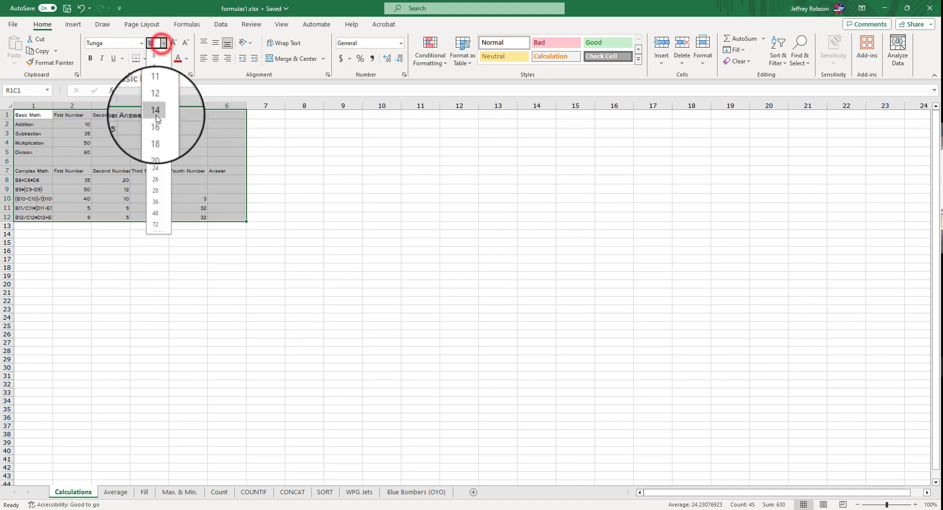
{"action": "left_click", "coordinate": [155, 116]}
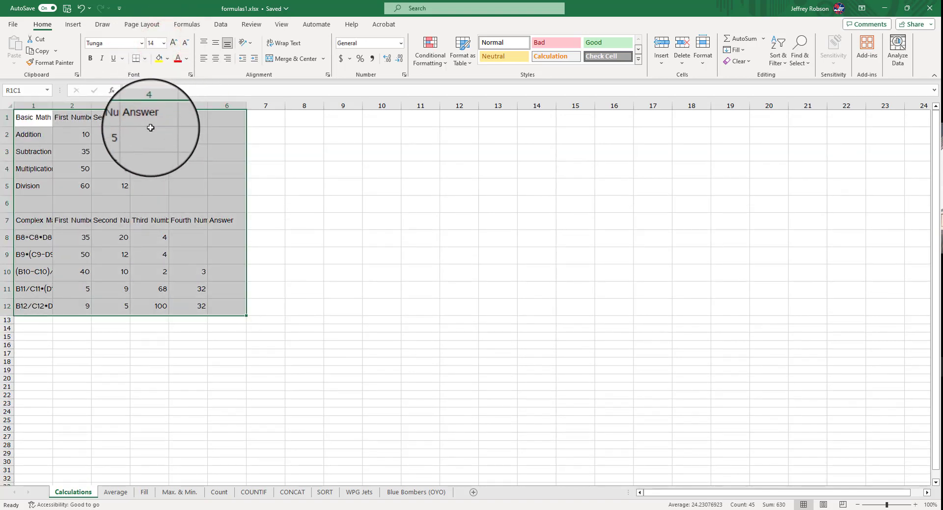
{"action": "left_click", "coordinate": [65, 166]}
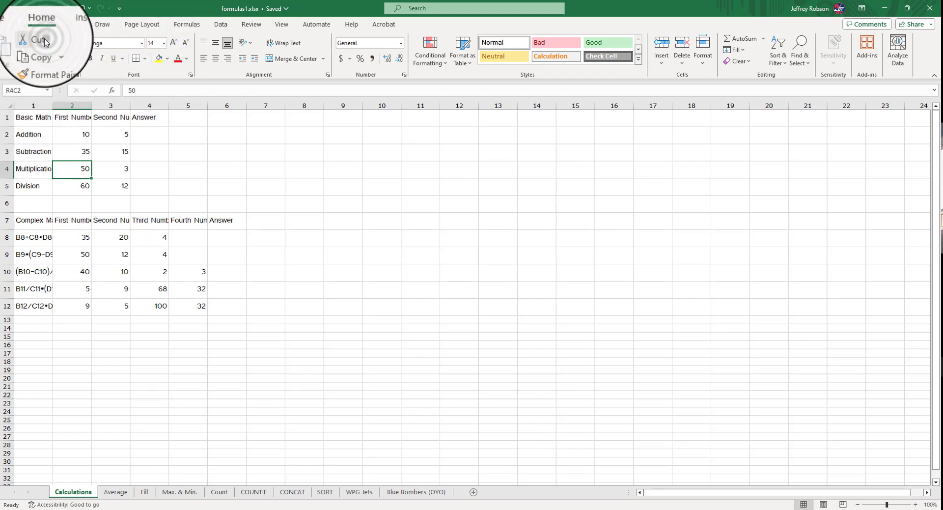
Step: Turn off the R1C1 reference style in the formula options so columns are labelled with letters
{"action": "left_click", "coordinate": [19, 32]}
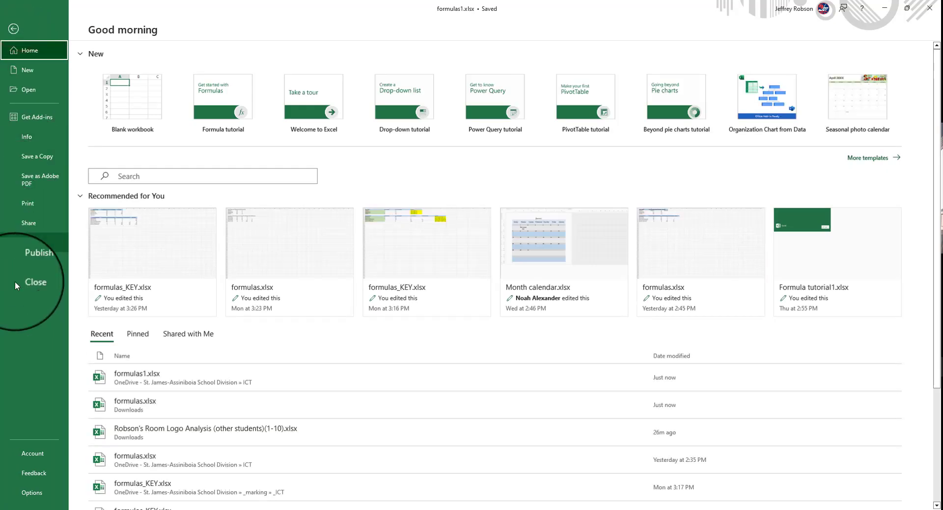
{"action": "left_click", "coordinate": [36, 493]}
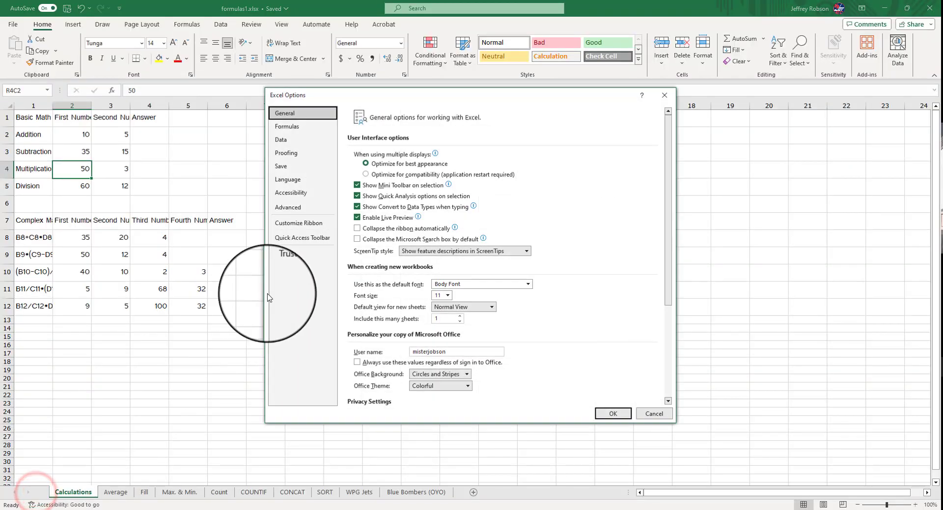
{"action": "left_click", "coordinate": [284, 129]}
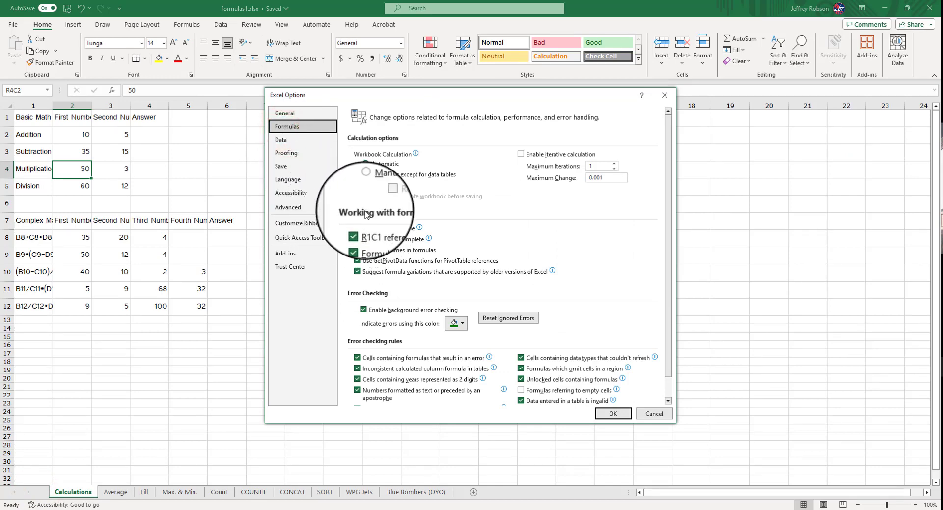
{"action": "mouse_move", "coordinate": [359, 230]}
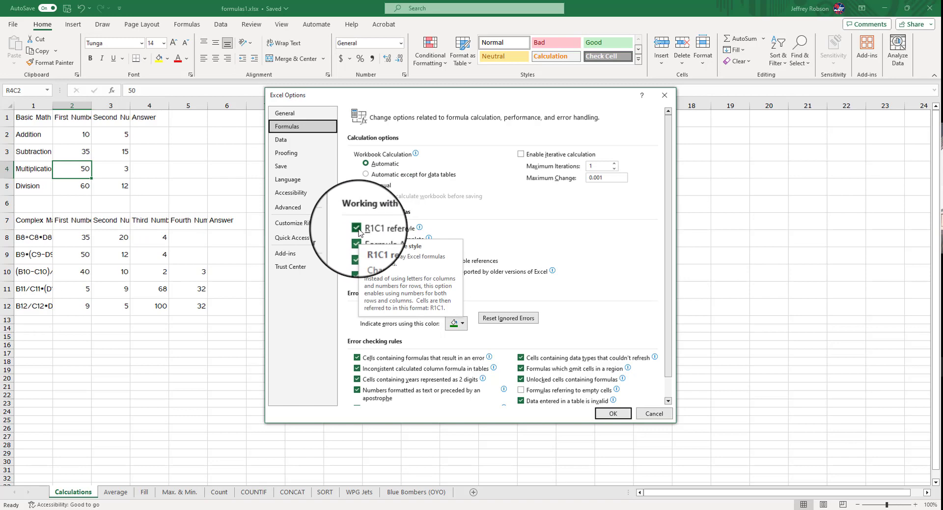
{"action": "left_click", "coordinate": [357, 228]}
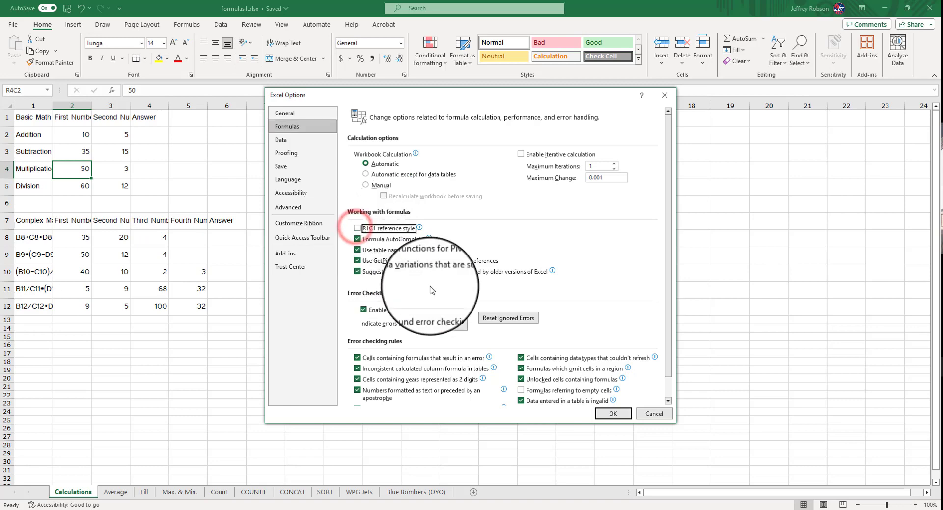
{"action": "left_click", "coordinate": [612, 412]}
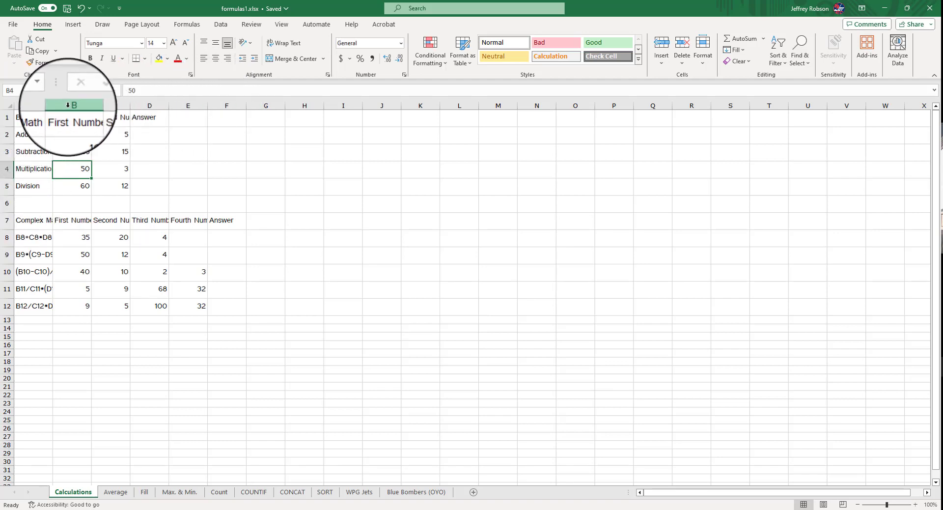
Step: Review the R1C1 reference style setting in the formula options again
{"action": "left_click", "coordinate": [12, 24]}
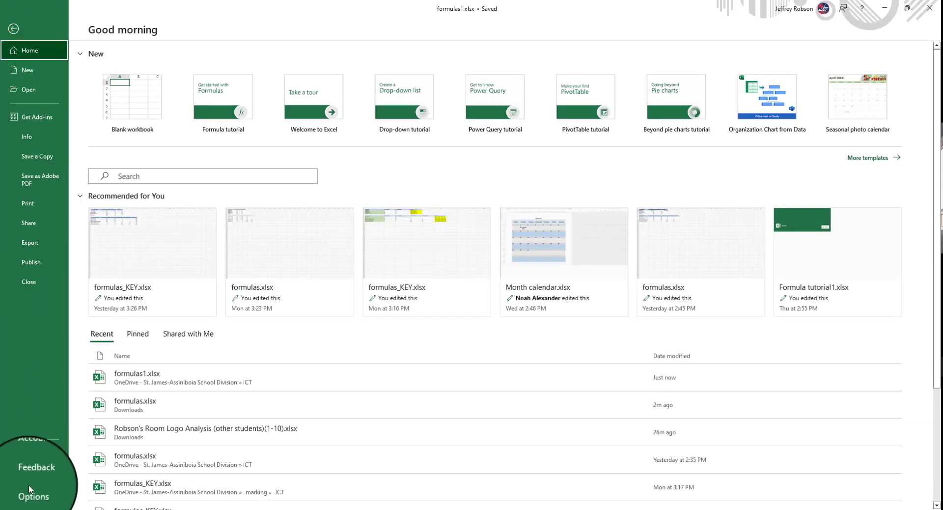
{"action": "left_click", "coordinate": [29, 491]}
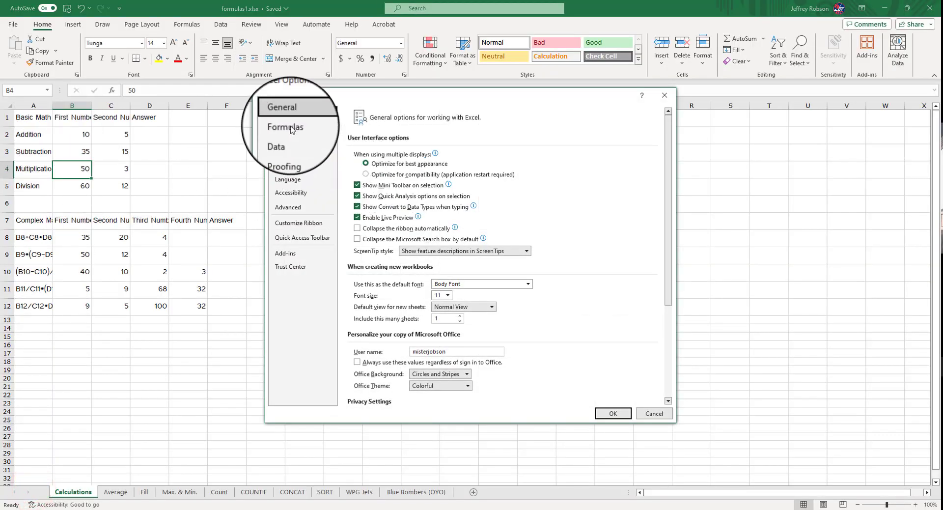
{"action": "left_click", "coordinate": [290, 127]}
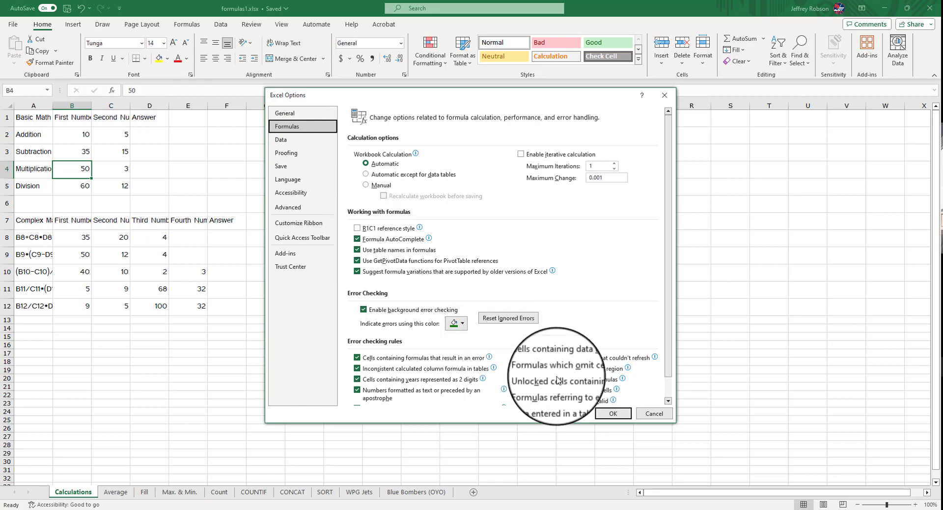
{"action": "left_click", "coordinate": [613, 413]}
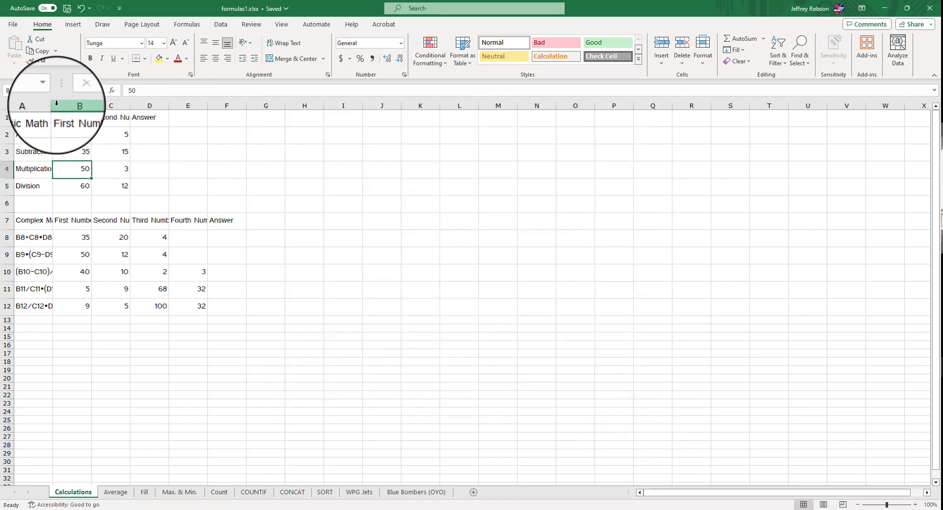
Step: AutoFit the widths of columns A to F on the Calculations sheet to their contents
{"action": "mouse_move", "coordinate": [51, 105]}
{"action": "left_mouse_down"}
{"action": "mouse_move", "coordinate": [83, 104]}
{"action": "mouse_move", "coordinate": [53, 104]}
{"action": "mouse_move", "coordinate": [69, 104]}
{"action": "mouse_move", "coordinate": [67, 112]}
{"action": "left_mouse_up"}
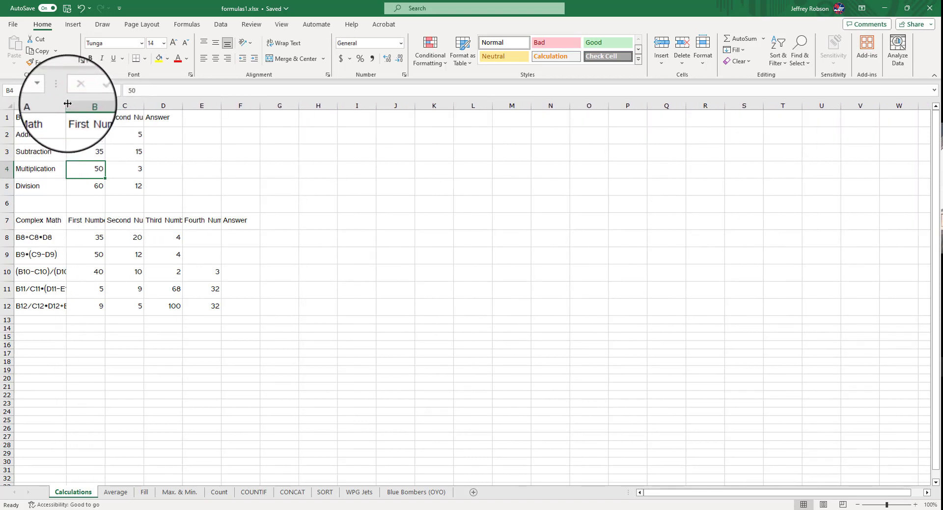
{"action": "double_click", "coordinate": [68, 103]}
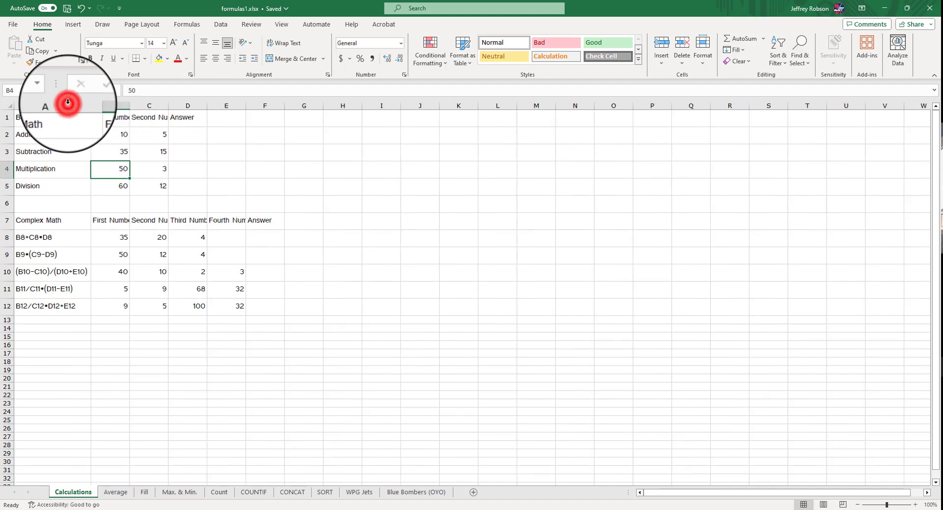
{"action": "double_click", "coordinate": [129, 106]}
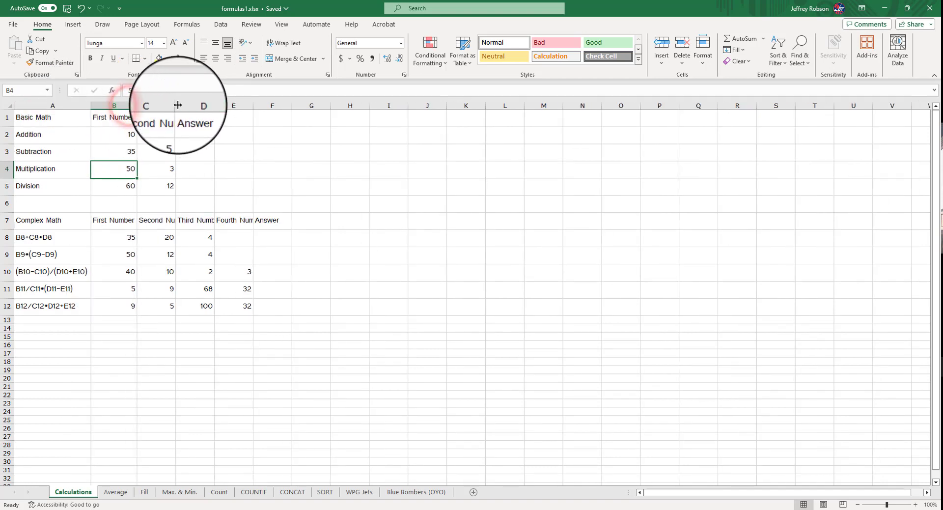
{"action": "double_click", "coordinate": [176, 105]}
{"action": "double_click", "coordinate": [236, 106]}
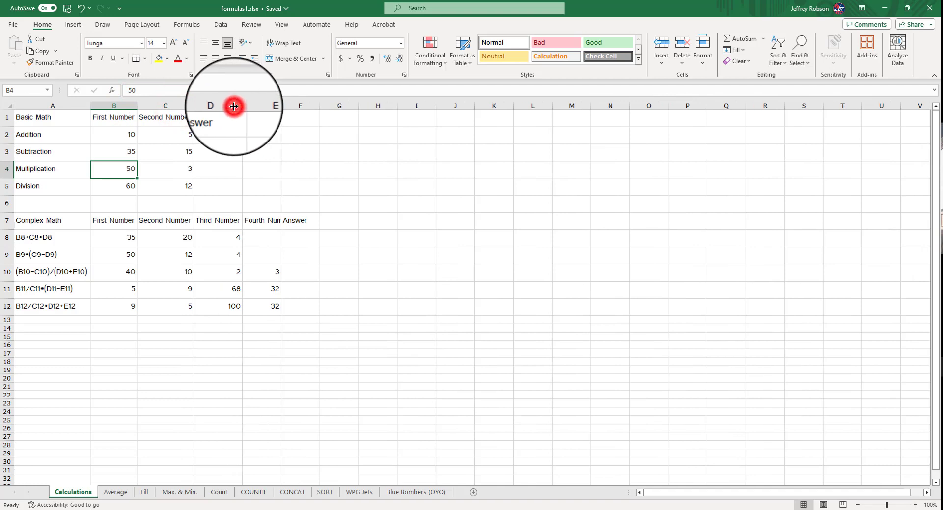
{"action": "double_click", "coordinate": [284, 105]}
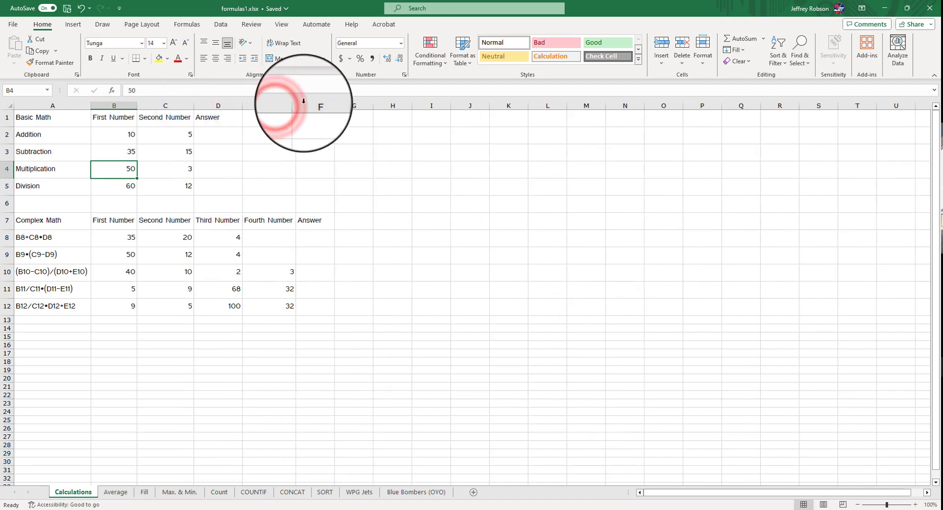
{"action": "double_click", "coordinate": [335, 104]}
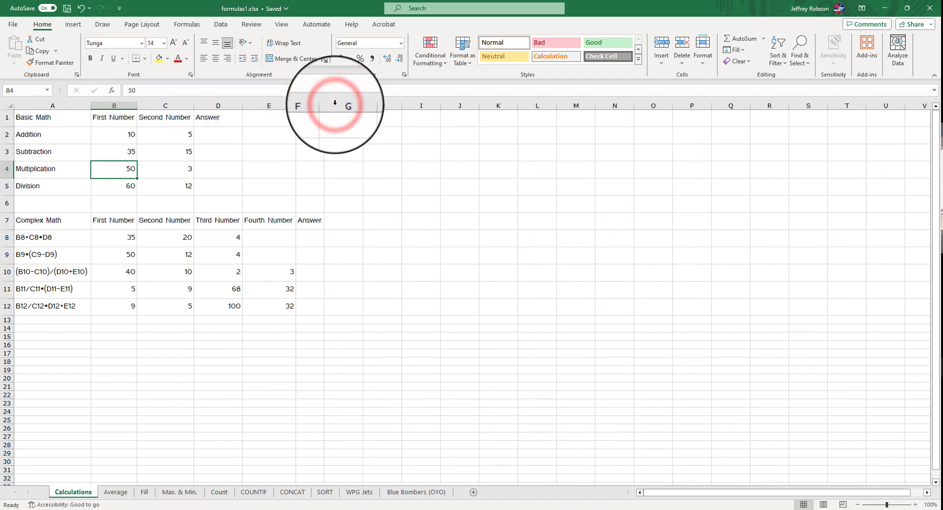
Step: Format the Basic Math header row A1:D1 with a light blue fill and bold, centred text
{"action": "left_click", "coordinate": [36, 119]}
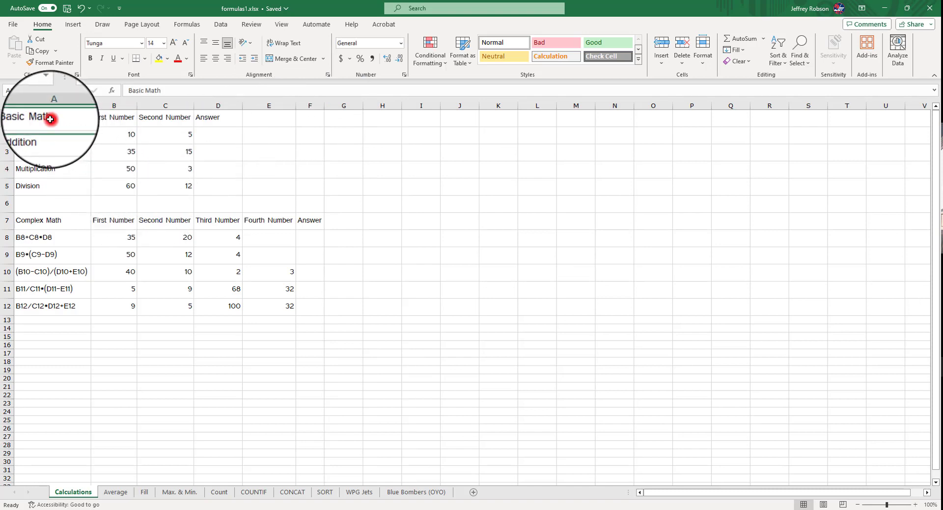
{"action": "left_click_drag", "start_coordinate": [36, 119], "coordinate": [221, 119]}
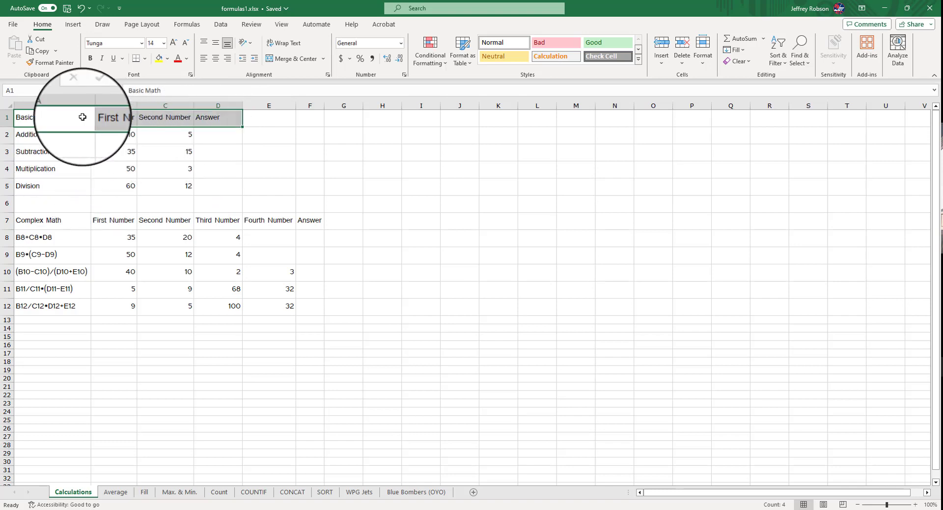
{"action": "left_click", "coordinate": [168, 59]}
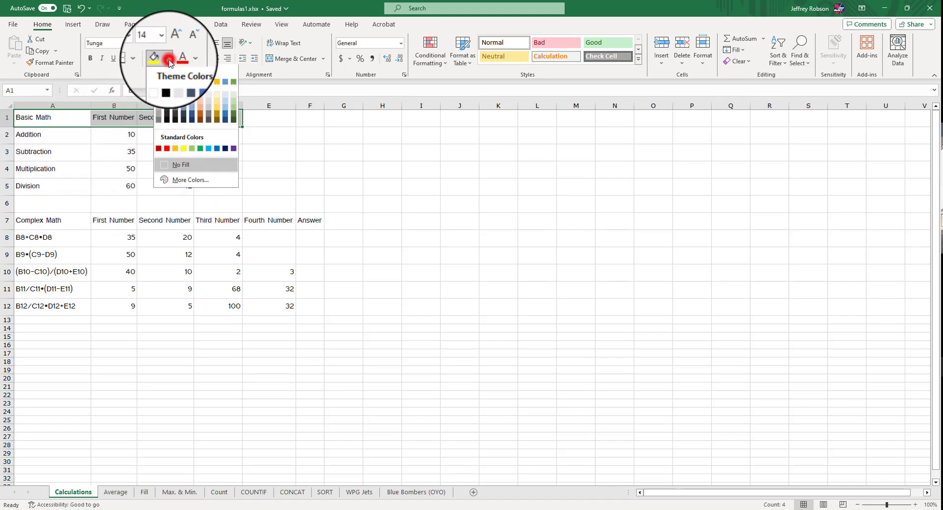
{"action": "left_click", "coordinate": [192, 93]}
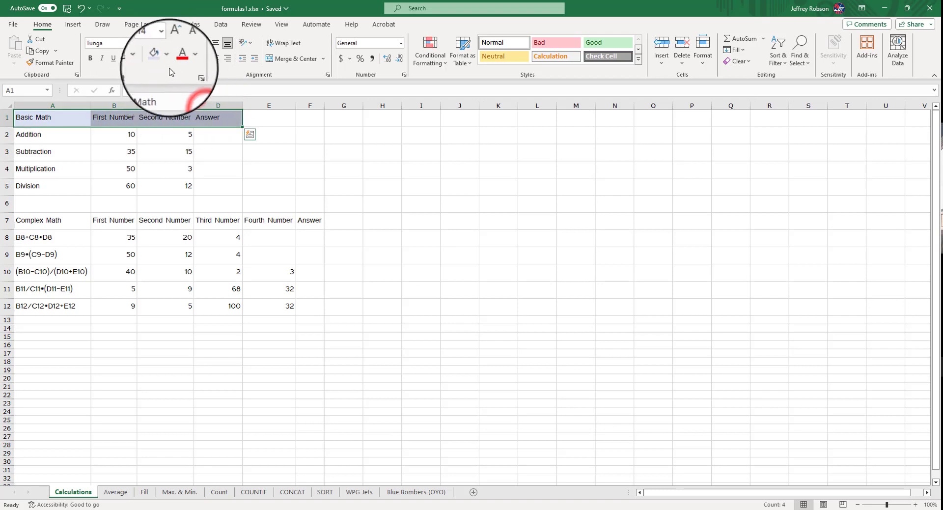
{"action": "left_click", "coordinate": [90, 58]}
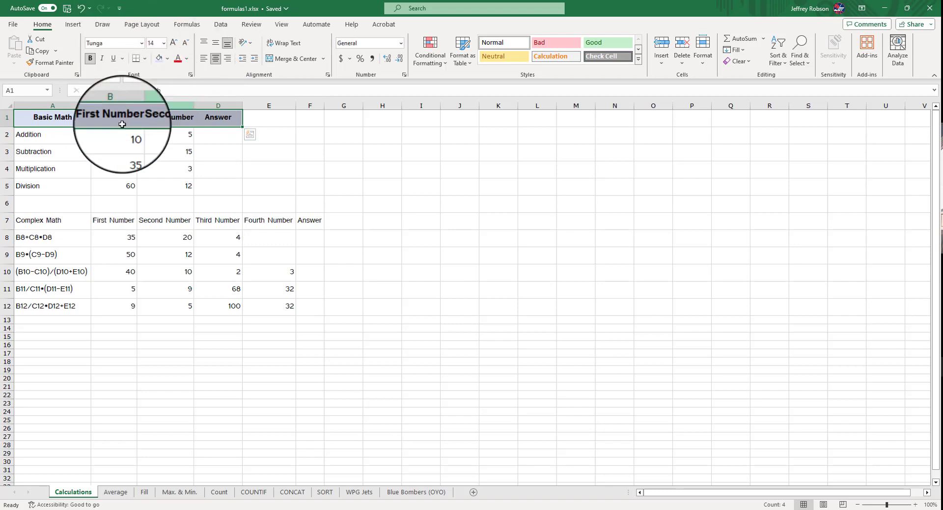
Step: AutoFit columns B, C and D again to suit the bold headings
{"action": "left_click", "coordinate": [114, 152]}
{"action": "left_click_drag", "start_coordinate": [137, 105], "coordinate": [137, 106]}
{"action": "double_click", "coordinate": [137, 106]}
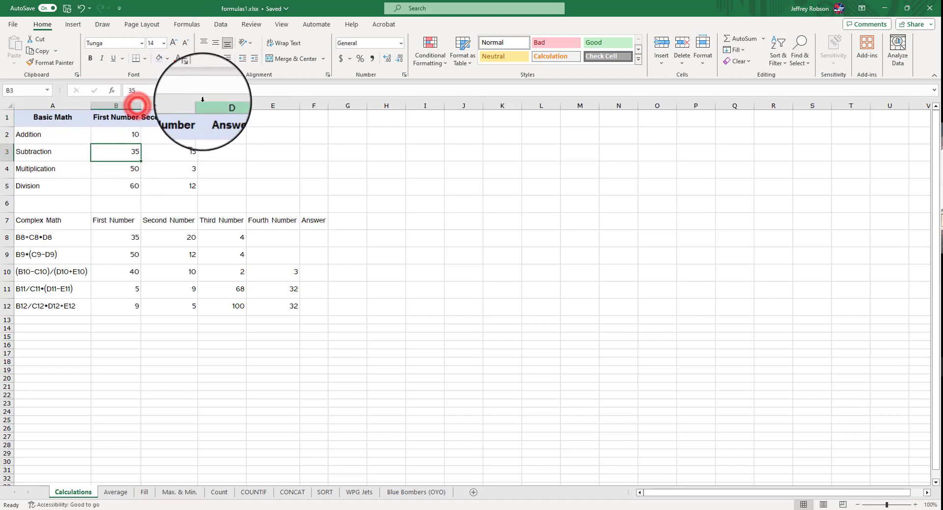
{"action": "double_click", "coordinate": [198, 105]}
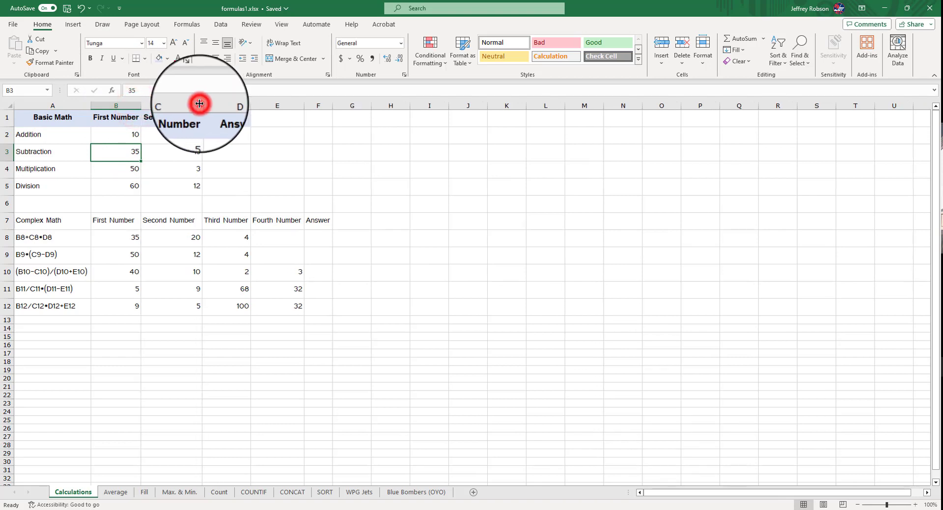
{"action": "double_click", "coordinate": [255, 99]}
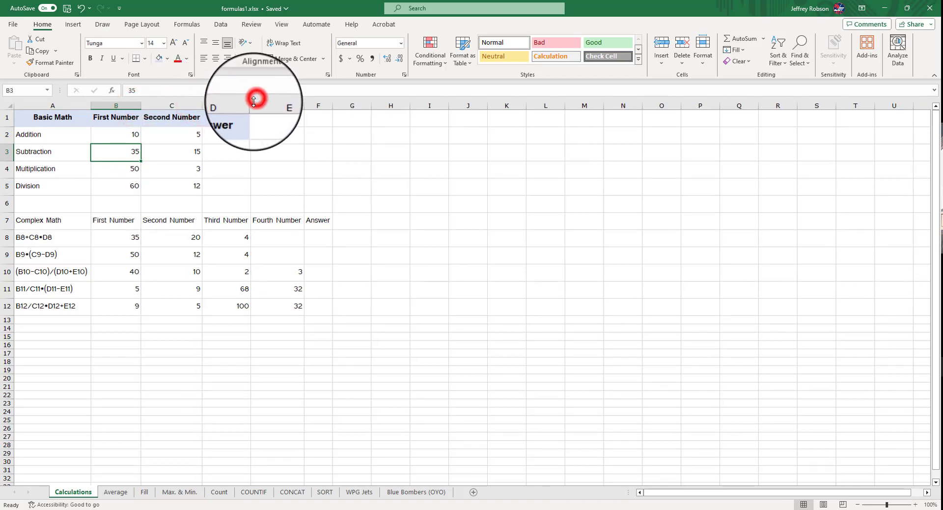
Step: Copy the formatting of cell A1 to the Complex Math header row A7:F7 with a Format Painter kept on for repeated use
{"action": "left_click", "coordinate": [68, 116]}
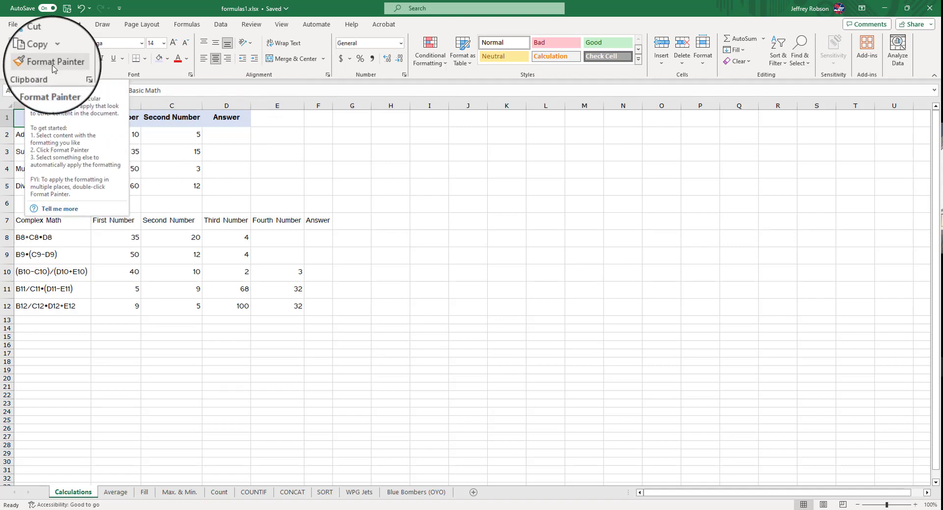
{"action": "left_click", "coordinate": [194, 132]}
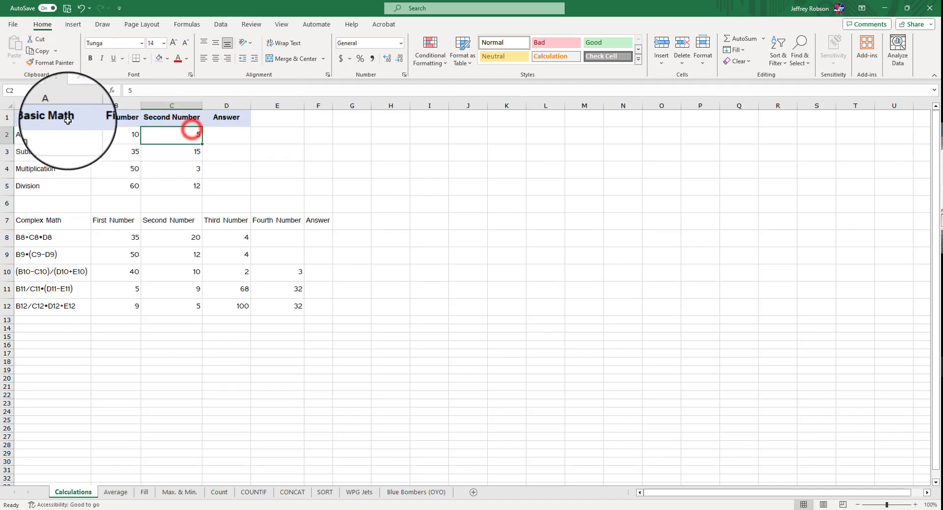
{"action": "left_click", "coordinate": [68, 120]}
{"action": "left_click", "coordinate": [51, 62]}
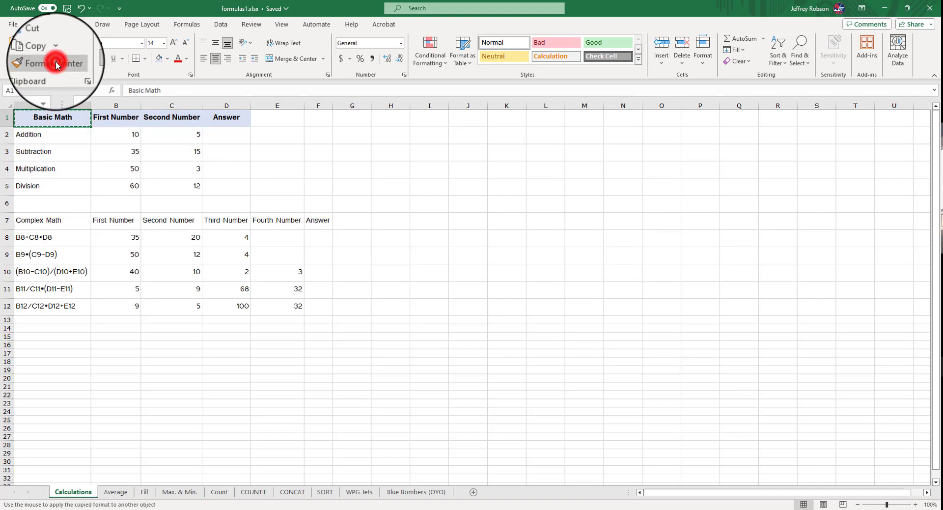
{"action": "left_click_drag", "start_coordinate": [30, 219], "coordinate": [308, 220]}
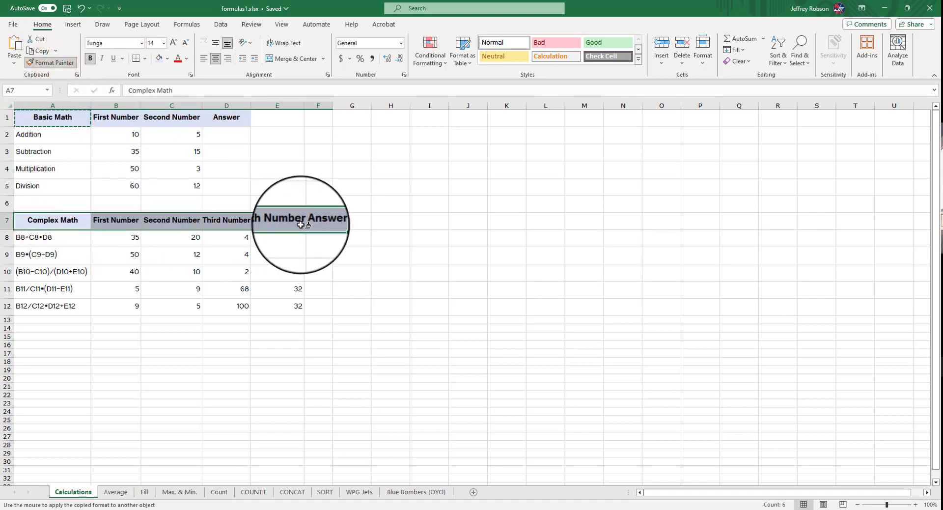
Step: Apply the same copied header formatting to A1:K1 on the Average sheet and A1:E1 on the Fill sheet
{"action": "left_click", "coordinate": [116, 491]}
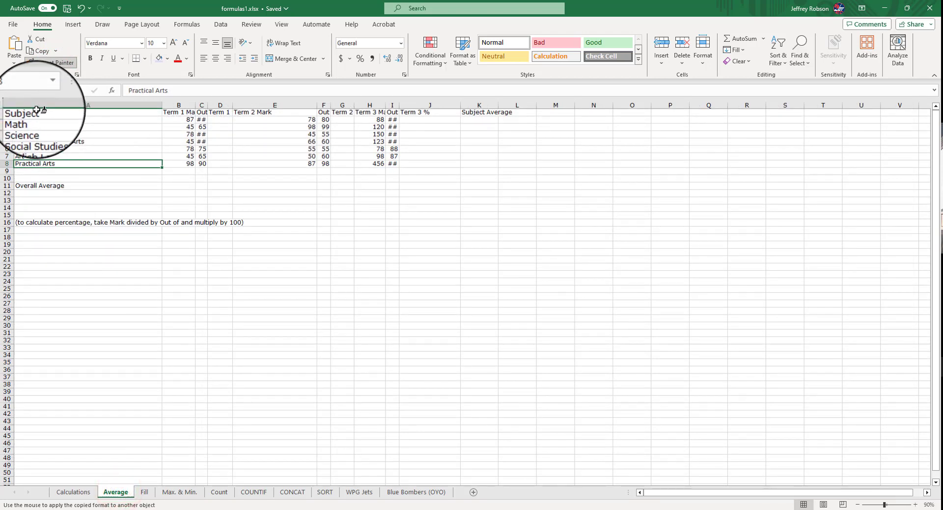
{"action": "left_click_drag", "start_coordinate": [37, 109], "coordinate": [493, 113]}
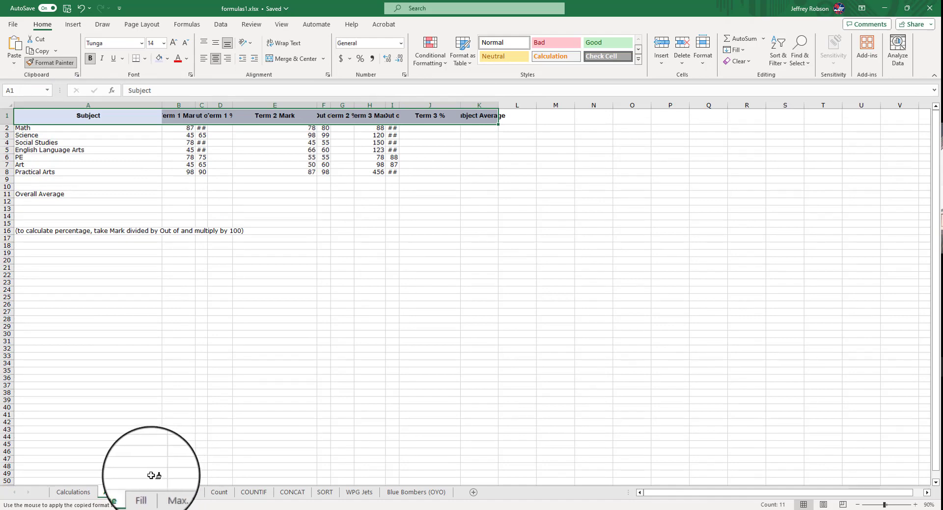
{"action": "left_click", "coordinate": [143, 491]}
{"action": "left_click_drag", "start_coordinate": [27, 113], "coordinate": [123, 114]}
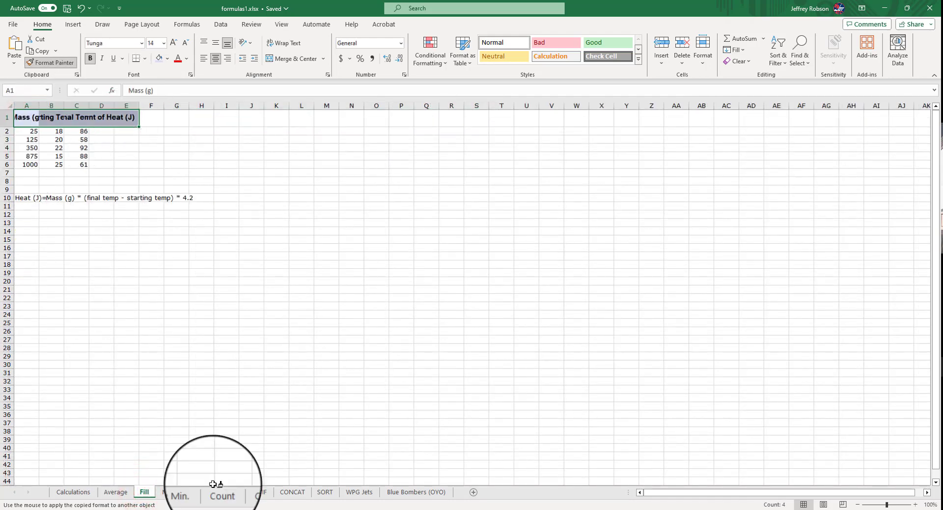
Step: Return to the Calculations sheet, turn off Format Painter and deselect the header row
{"action": "left_click", "coordinate": [61, 491]}
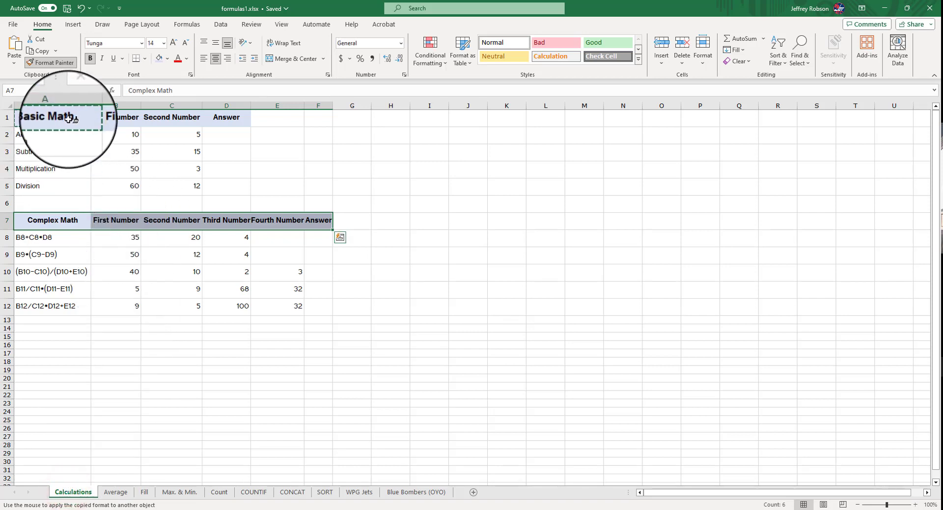
{"action": "key", "text": "Escape"}
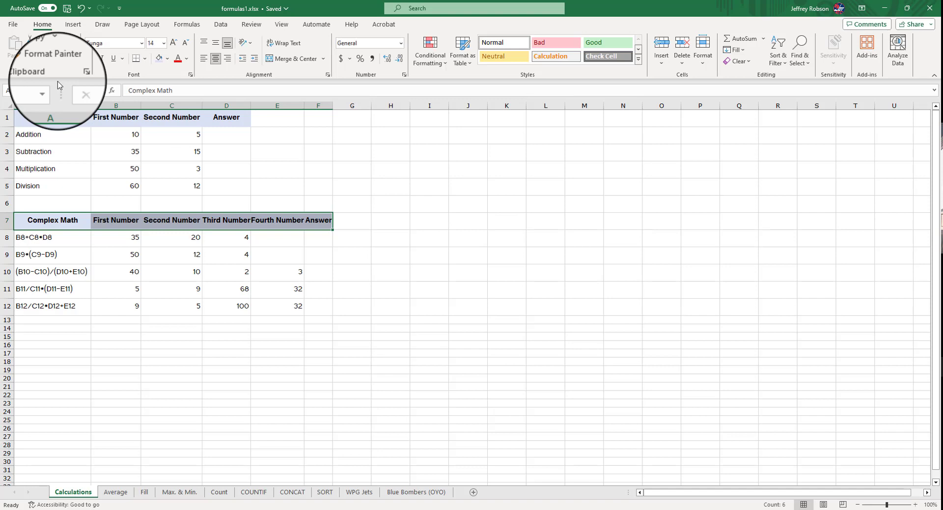
{"action": "left_click", "coordinate": [344, 202]}
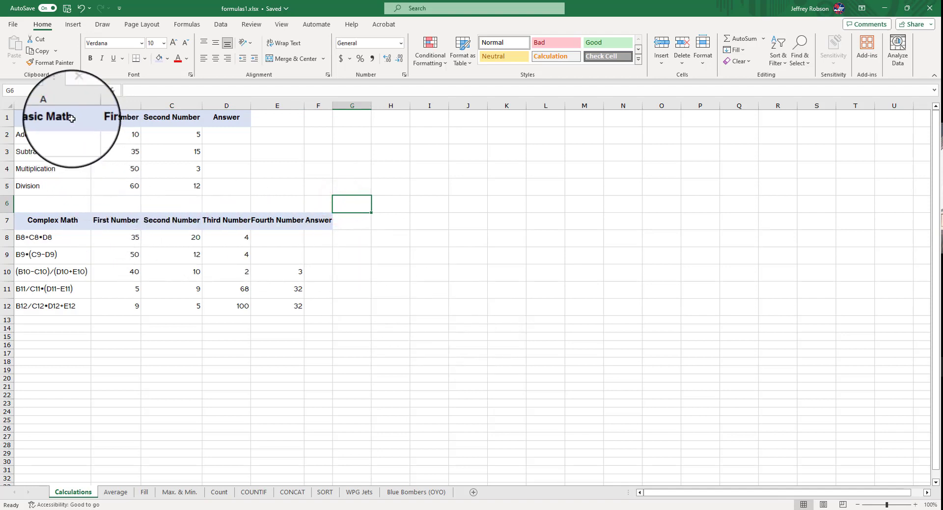
Step: Look through the workbook's other sheets, including Average, Fill and Blue Bombers (OYO), and return to the Calculations sheet
{"action": "left_click_drag", "start_coordinate": [69, 116], "coordinate": [230, 119]}
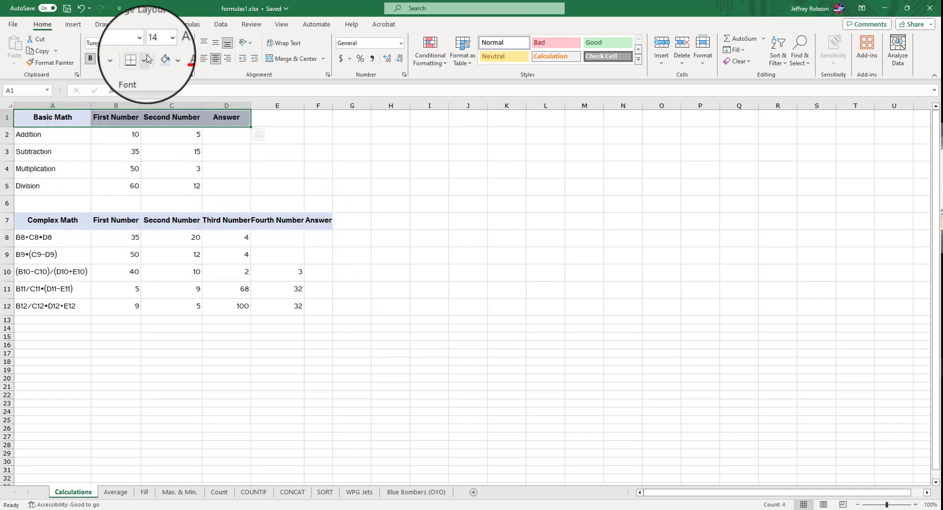
{"action": "left_click", "coordinate": [153, 164]}
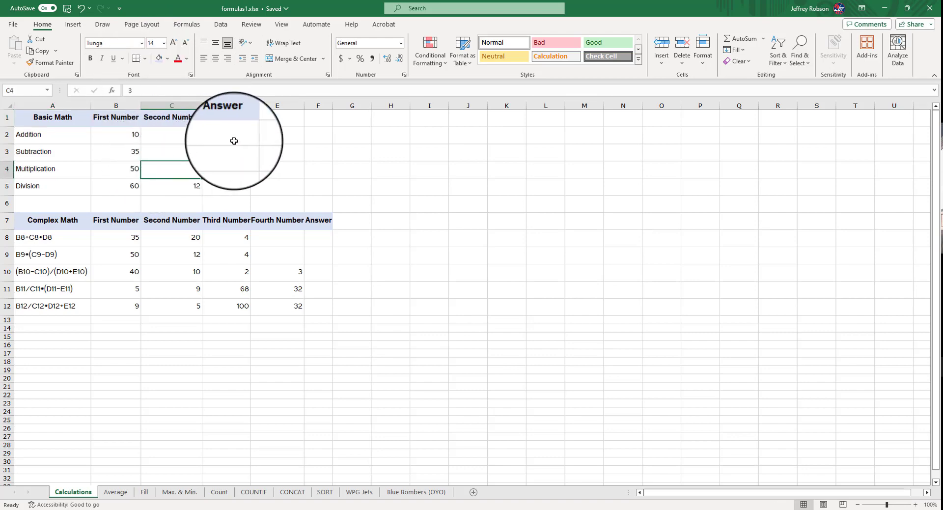
{"action": "left_click", "coordinate": [115, 491]}
{"action": "left_click", "coordinate": [143, 492]}
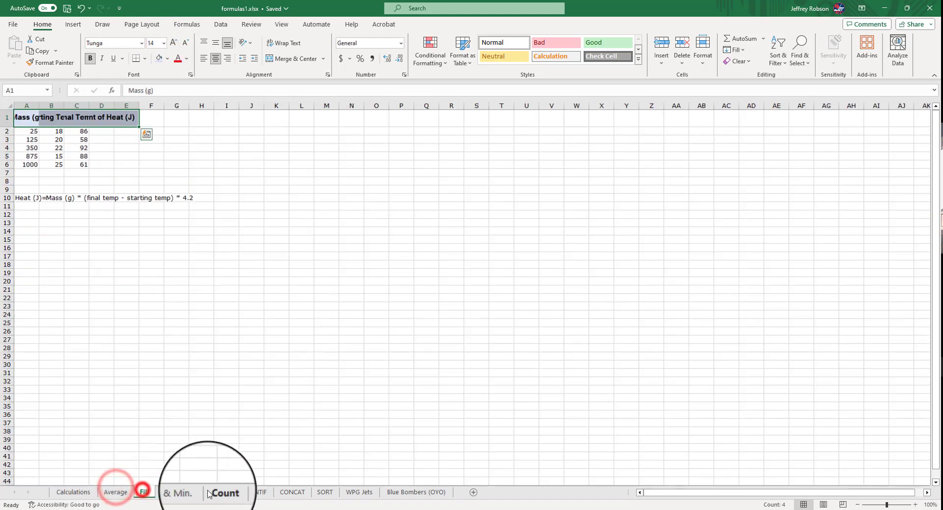
{"action": "left_click", "coordinate": [208, 491]}
{"action": "left_click", "coordinate": [415, 491]}
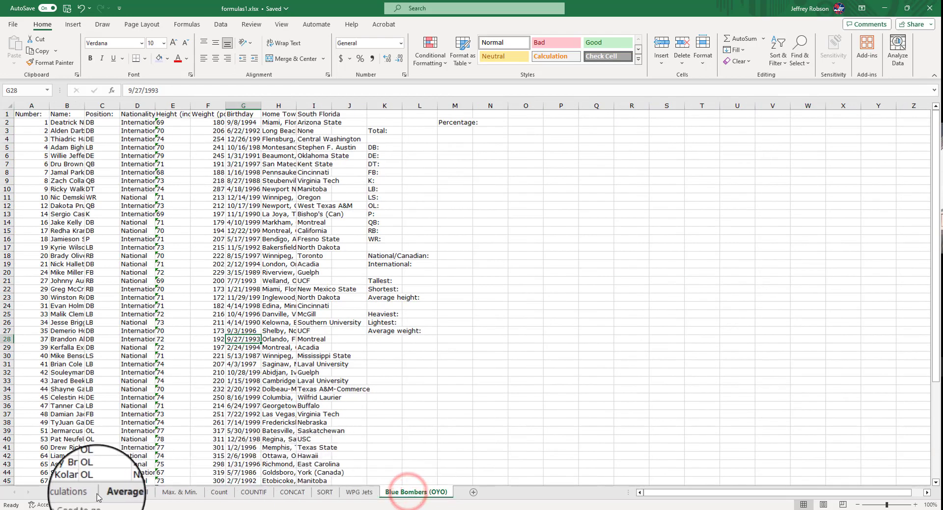
{"action": "left_click", "coordinate": [78, 493]}
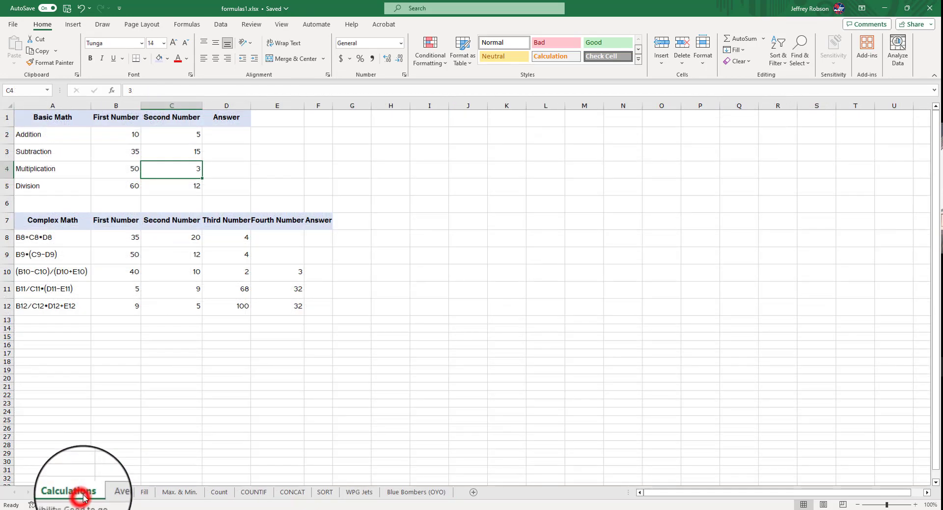
{"action": "left_click", "coordinate": [114, 492]}
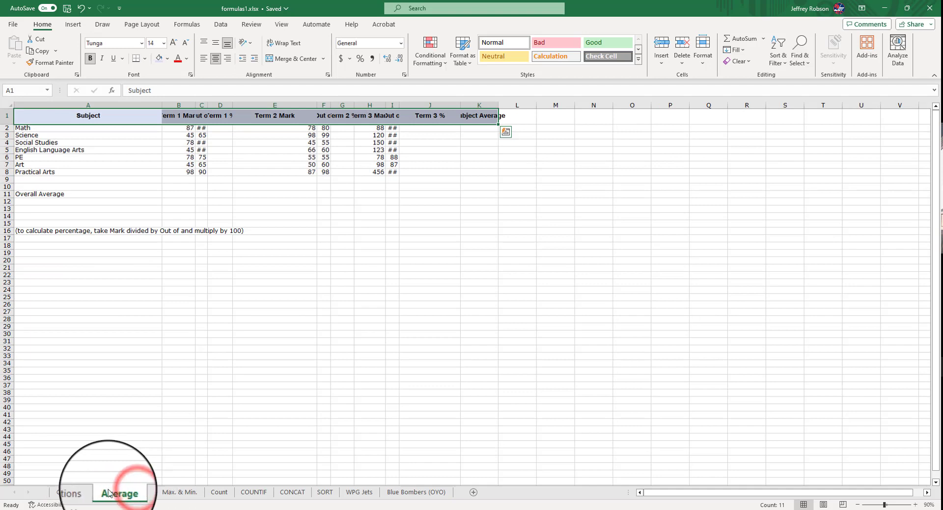
{"action": "left_click", "coordinate": [72, 492]}
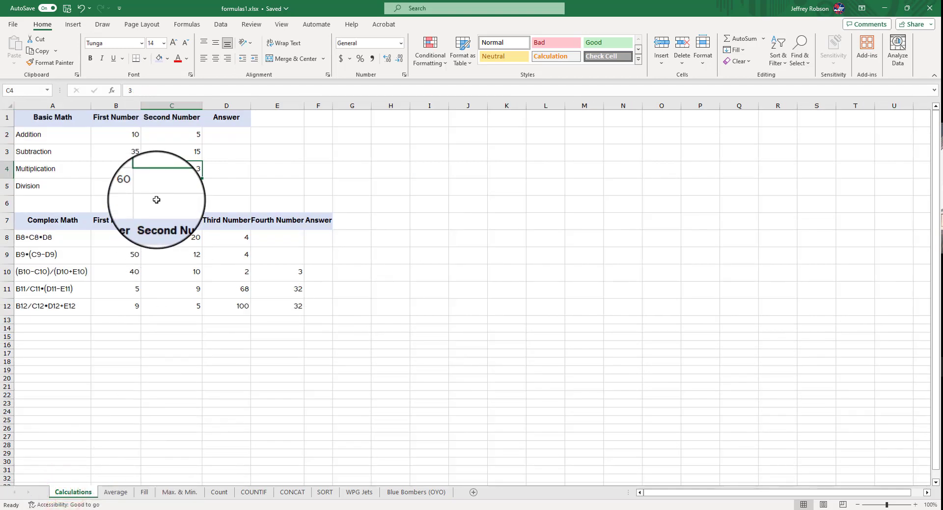
Step: Enter the addition formula =B2+C2 in Answer cell D2 of the Basic Math table
{"action": "left_click", "coordinate": [223, 130]}
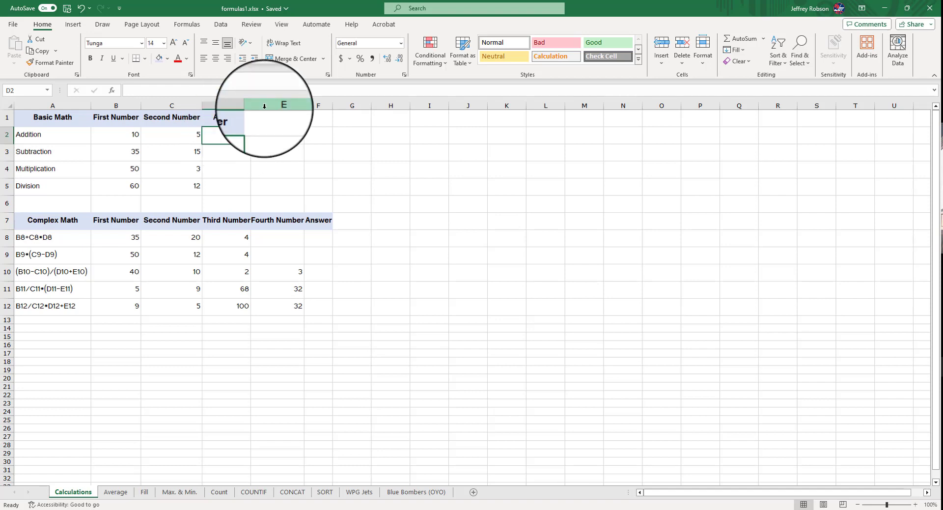
{"action": "type", "text": "="}
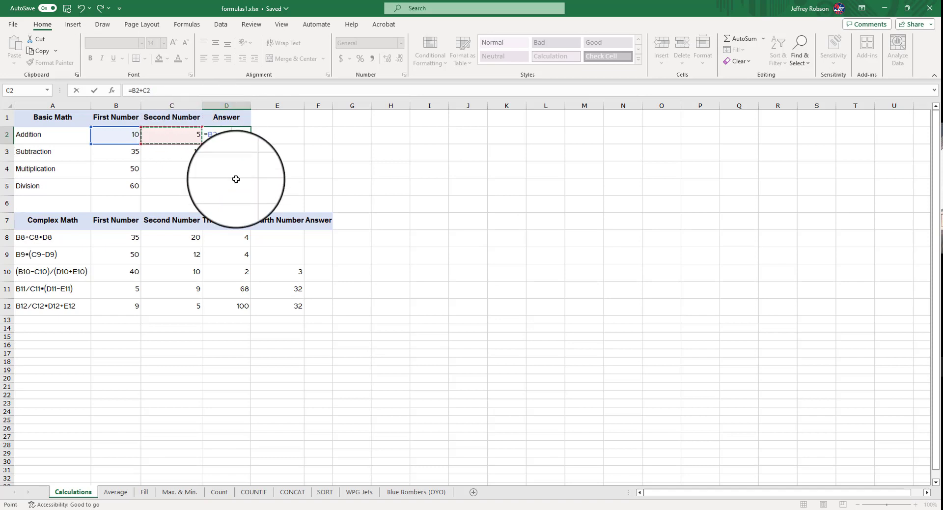
{"action": "key", "text": "Return"}
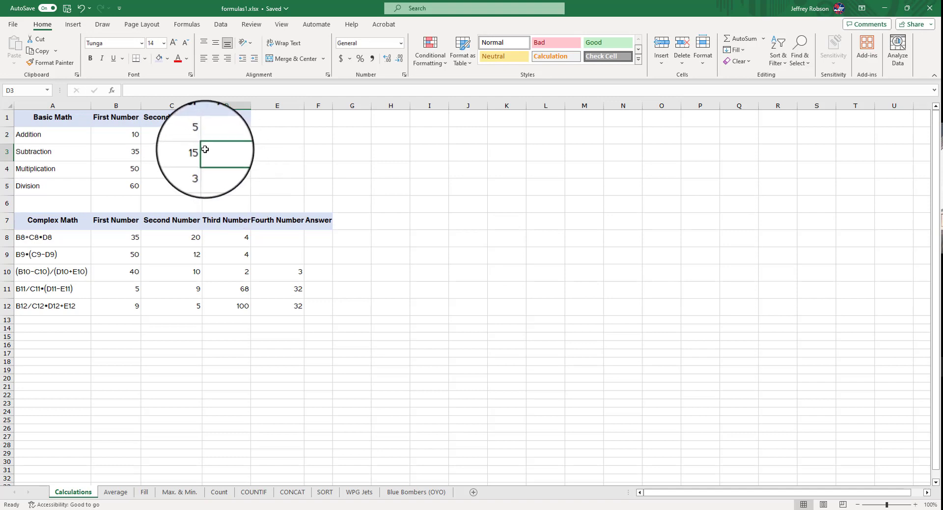
Step: Test the addition formula by changing B2 to 13231, and undo that change
{"action": "left_click", "coordinate": [140, 130]}
{"action": "type", "text": "13231"}
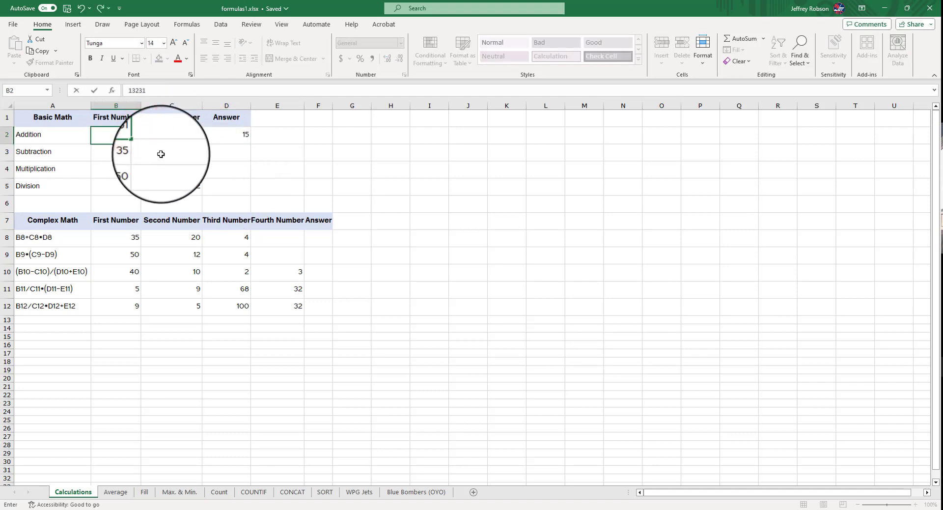
{"action": "key", "text": "Return"}
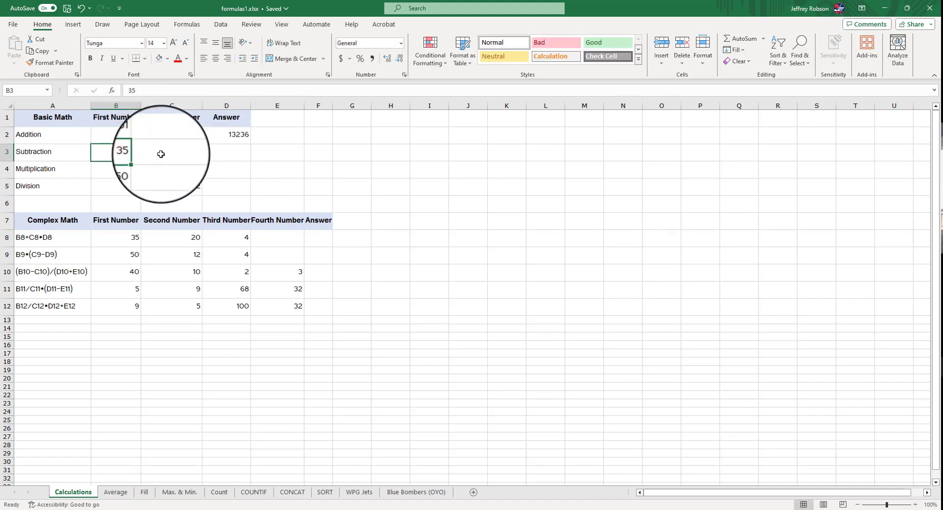
{"action": "key", "text": "ctrl+z"}
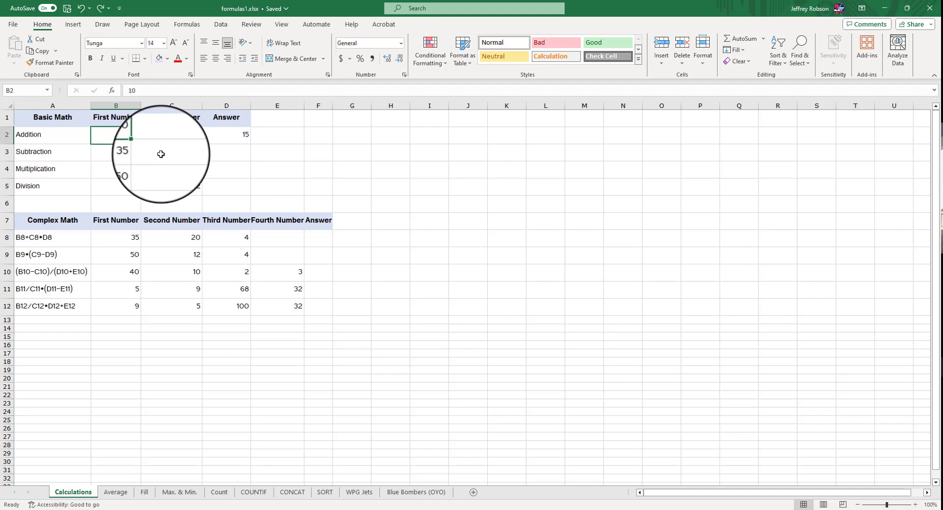
Step: Enter the subtraction formula =B3-C3 in Answer cell D3 of the Basic Math table
{"action": "left_click", "coordinate": [242, 152]}
{"action": "type", "text": "="}
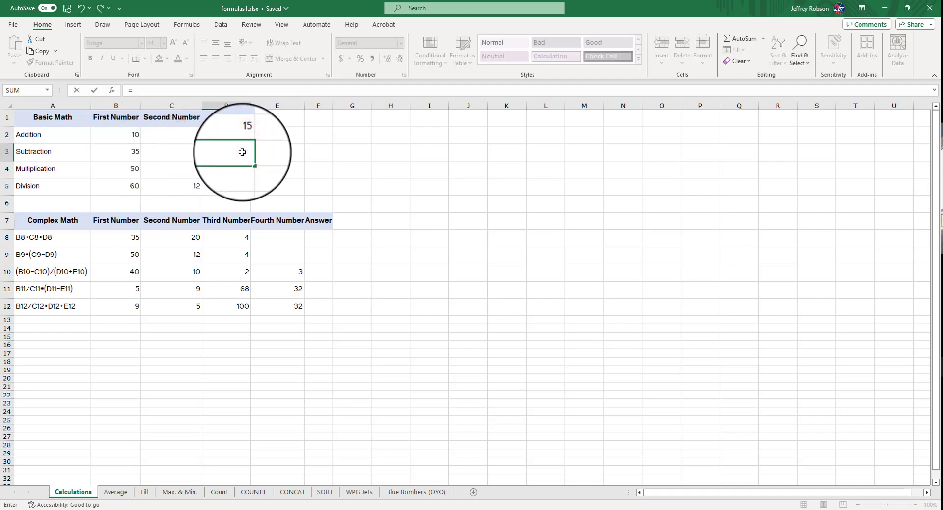
{"action": "left_click", "coordinate": [136, 152]}
{"action": "type", "text": "-"}
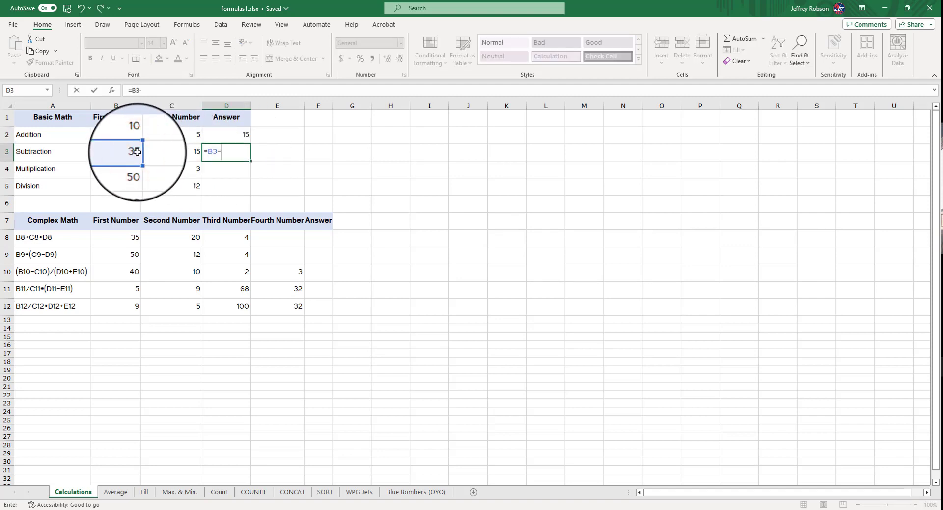
{"action": "left_click", "coordinate": [171, 154]}
{"action": "key", "text": "Return"}
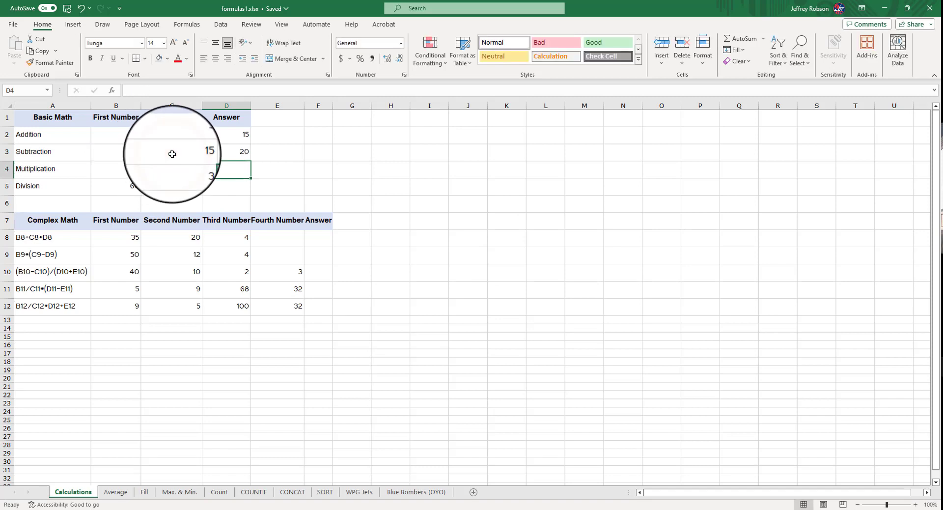
Step: Enter the multiplication formula =B4*C4 in Answer cell D4 of the Basic Math table
{"action": "type", "text": "="}
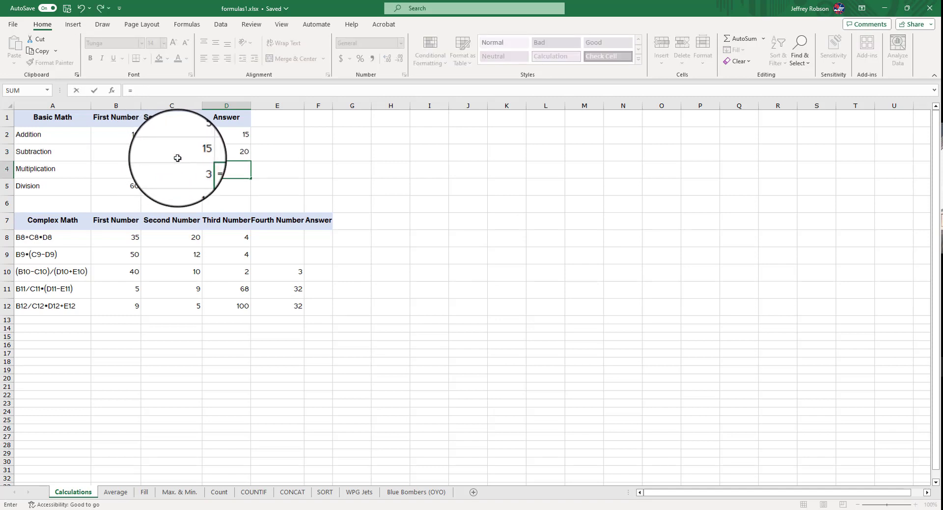
{"action": "left_click", "coordinate": [131, 169]}
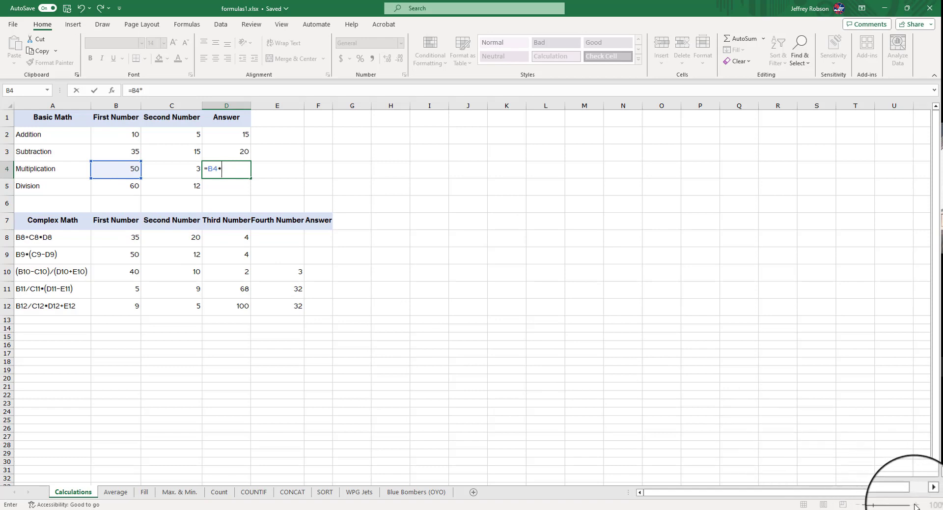
{"action": "left_click", "coordinate": [190, 174]}
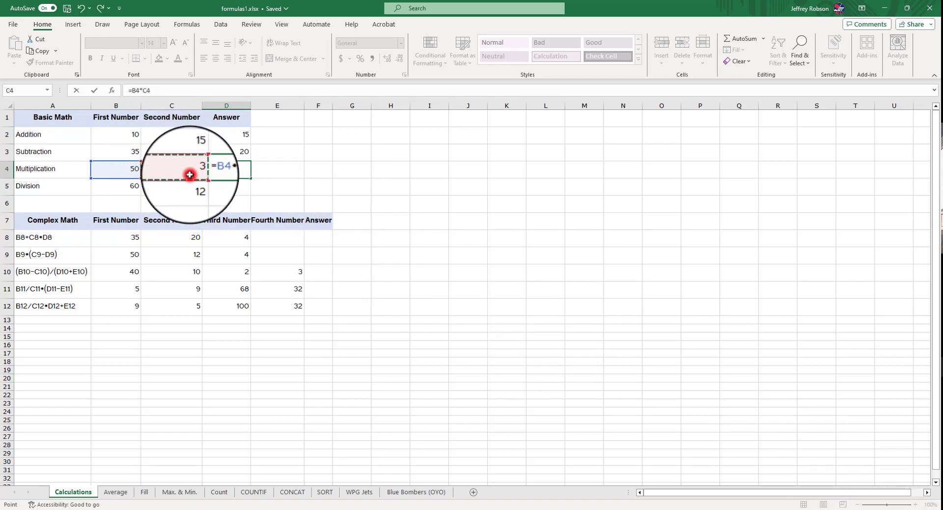
{"action": "key", "text": "Return"}
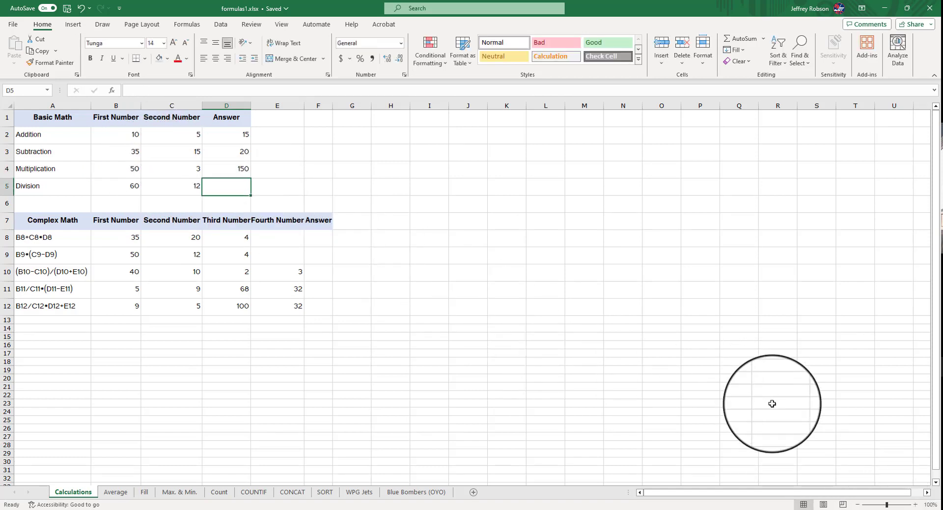
Step: Examine the multiplication formula in cell D4 and the cells it references at 150% magnification
{"action": "left_click", "coordinate": [915, 504]}
{"action": "left_click", "coordinate": [915, 504]}
{"action": "left_click", "coordinate": [915, 505]}
{"action": "left_click", "coordinate": [915, 504]}
{"action": "left_click", "coordinate": [915, 504]}
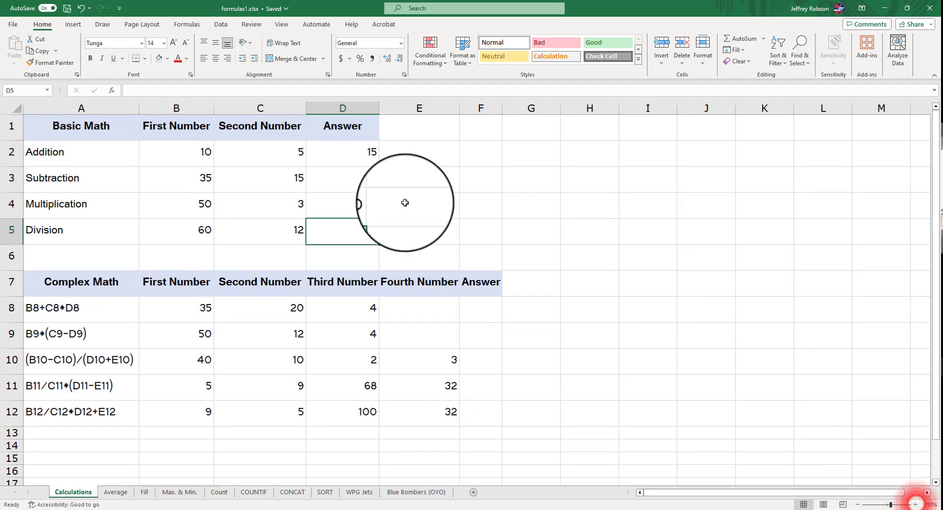
{"action": "left_click", "coordinate": [363, 206]}
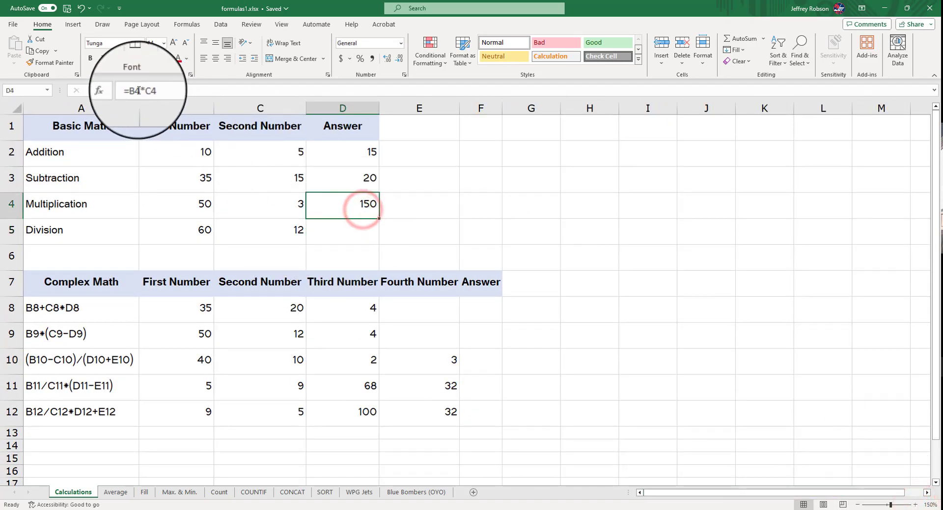
{"action": "left_click", "coordinate": [140, 90]}
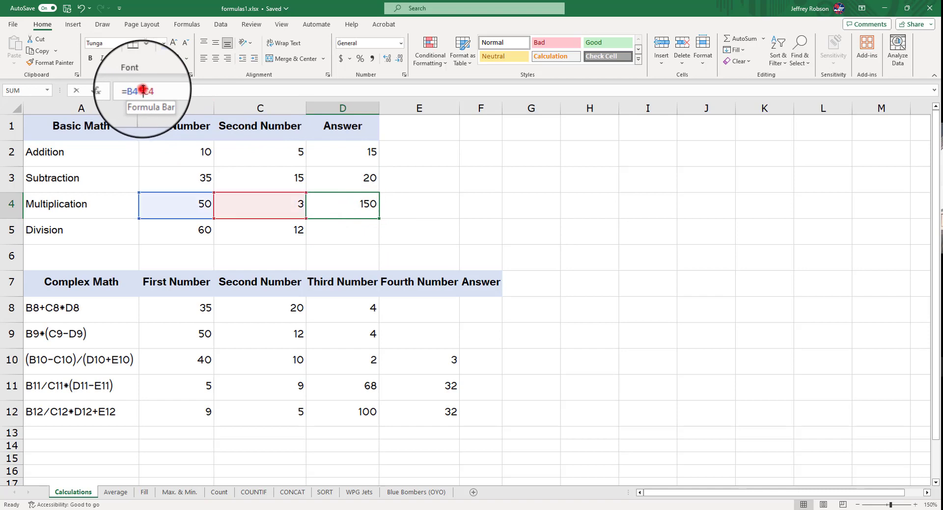
Step: Enter the division formula =B5/C5 in Answer cell D5 of the Basic Math table
{"action": "left_click", "coordinate": [334, 232]}
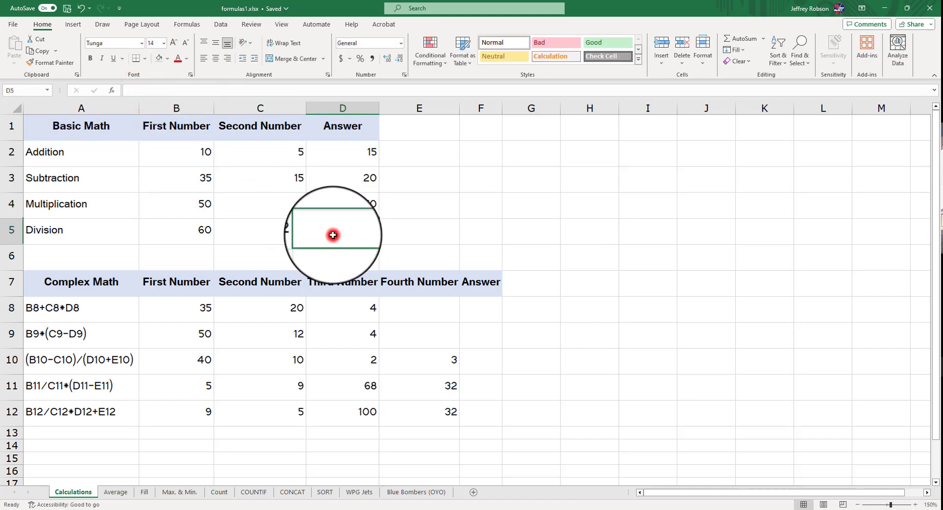
{"action": "type", "text": "="}
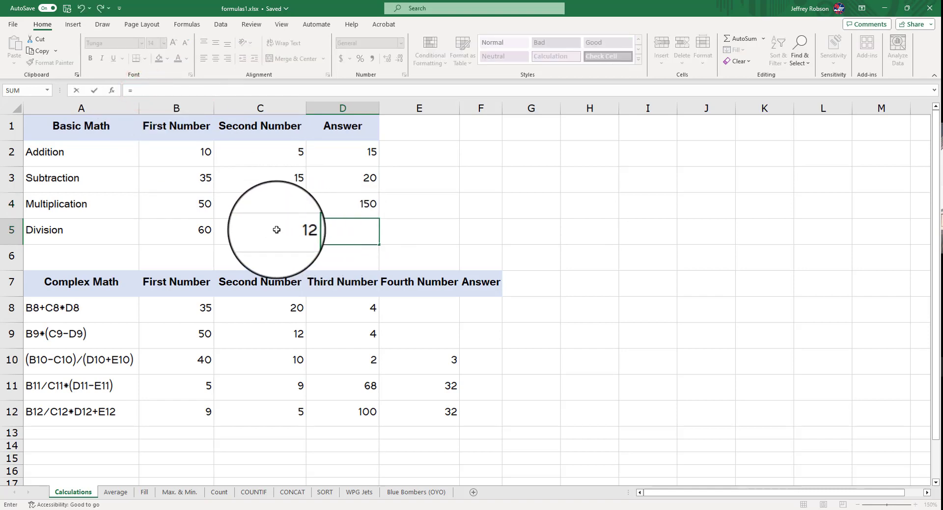
{"action": "left_click", "coordinate": [200, 233]}
{"action": "type", "text": "/"}
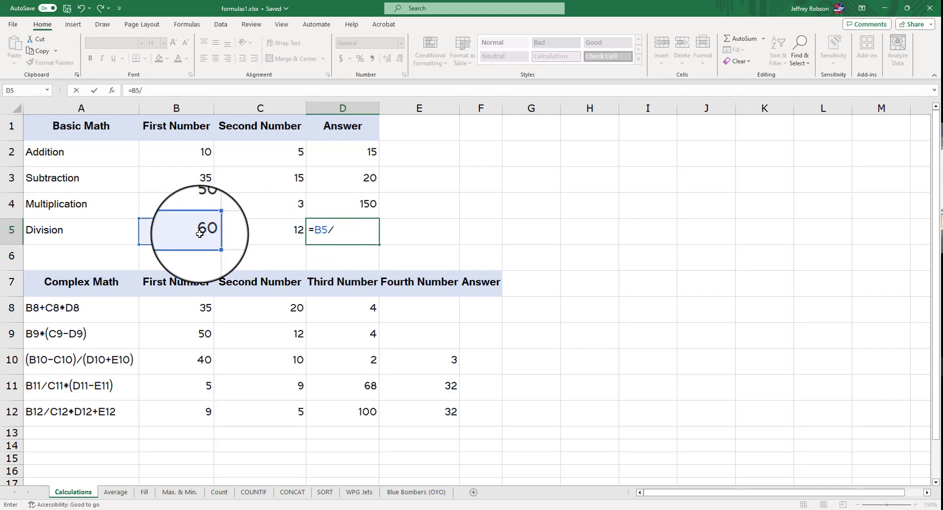
{"action": "left_click", "coordinate": [250, 233]}
{"action": "key", "text": "Return"}
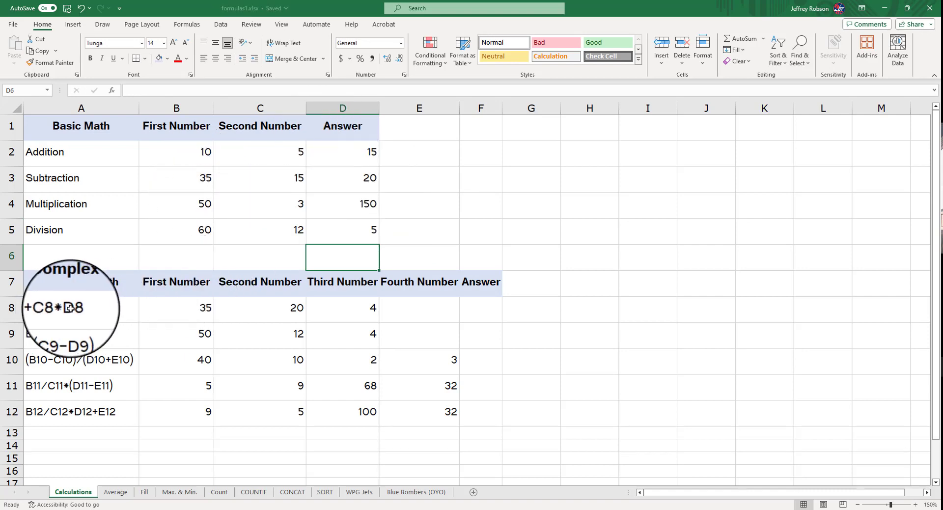
Step: Enter the formula =B8+C8*D8 in Answer cell F8 of the Complex Math table
{"action": "left_click", "coordinate": [479, 307]}
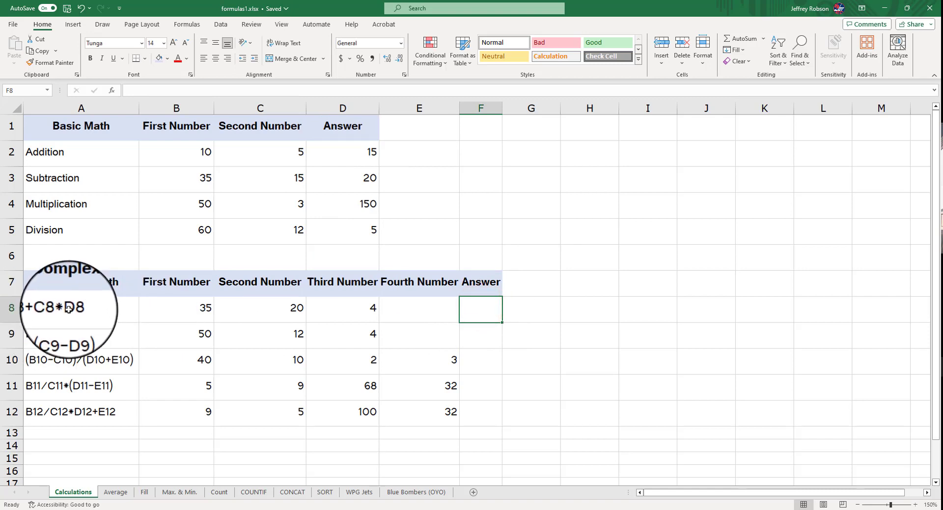
{"action": "type", "text": "="}
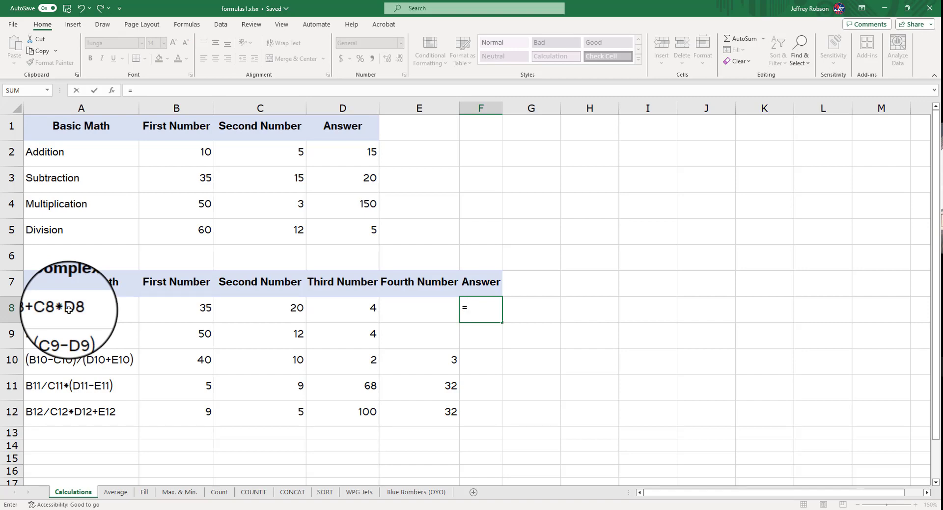
{"action": "type", "text": "B"}
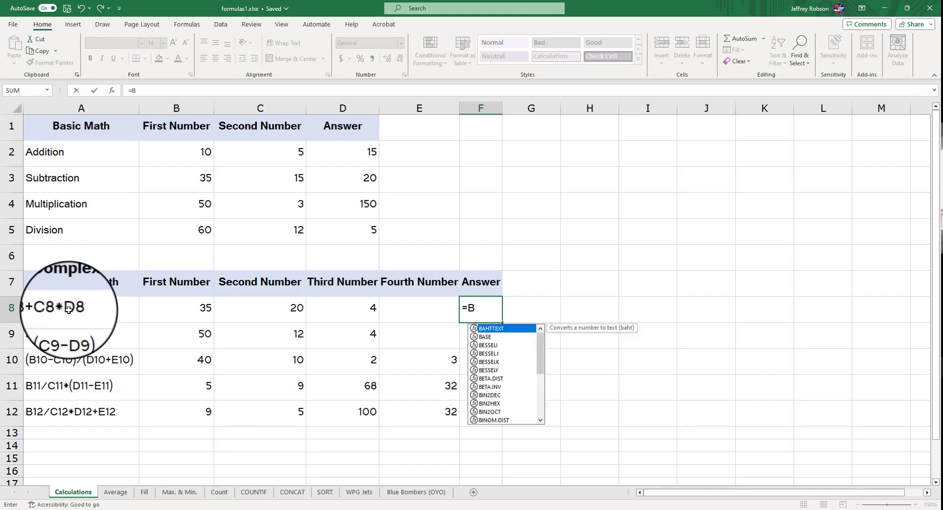
{"action": "type", "text": "8"}
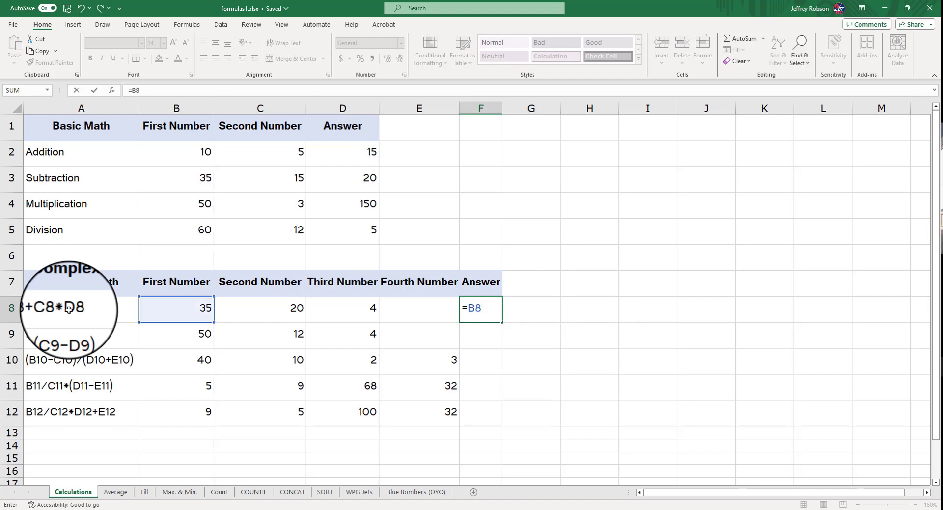
{"action": "type", "text": "+C8"}
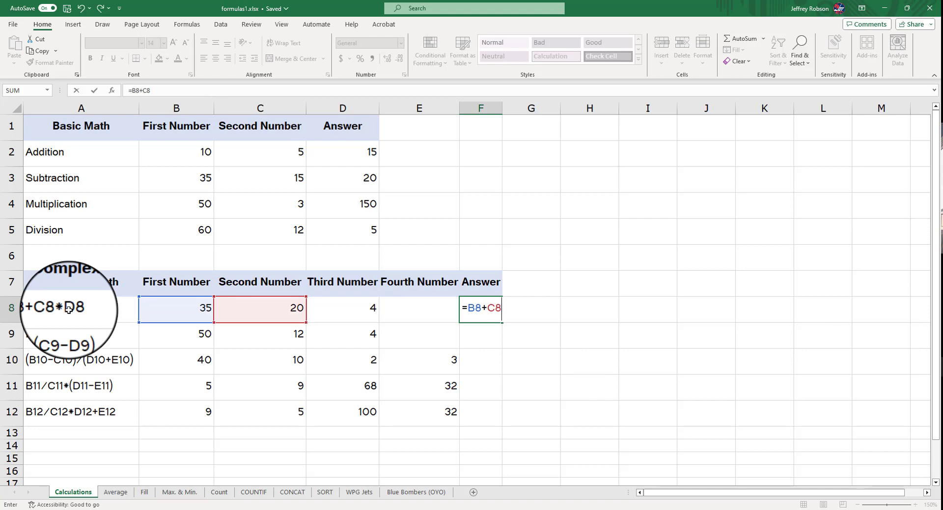
{"action": "type", "text": "*D8"}
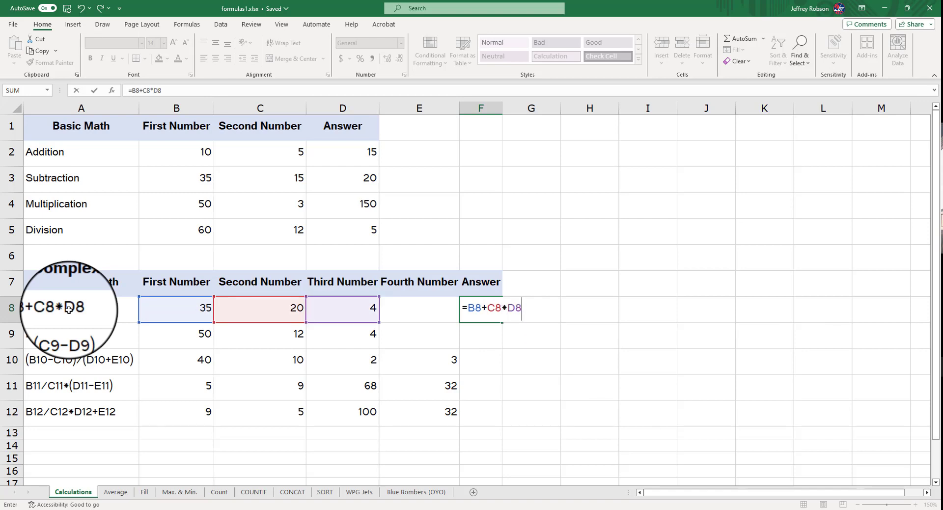
{"action": "key", "text": "Return"}
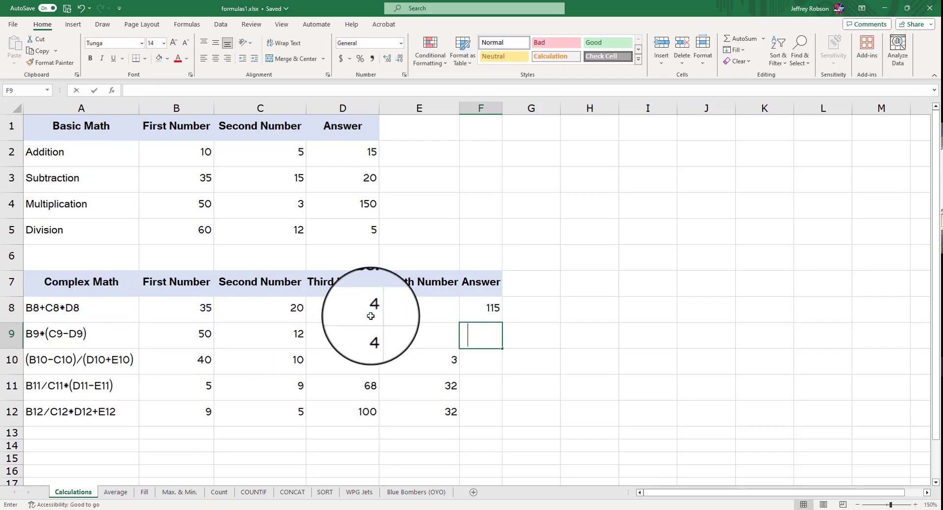
Step: Enter the formula =B9*(C9-D9) in Answer cell F9 of the Complex Math table
{"action": "type", "text": "=B9*("}
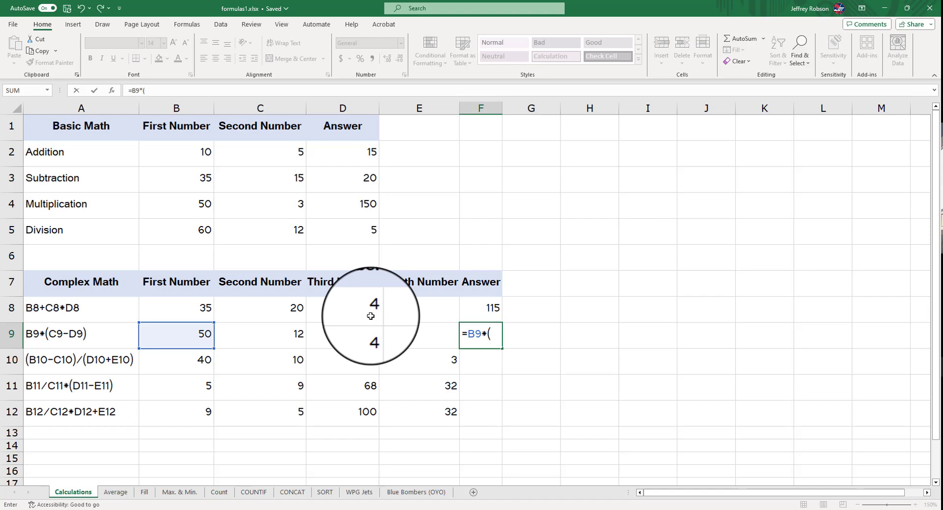
{"action": "type", "text": "C9"}
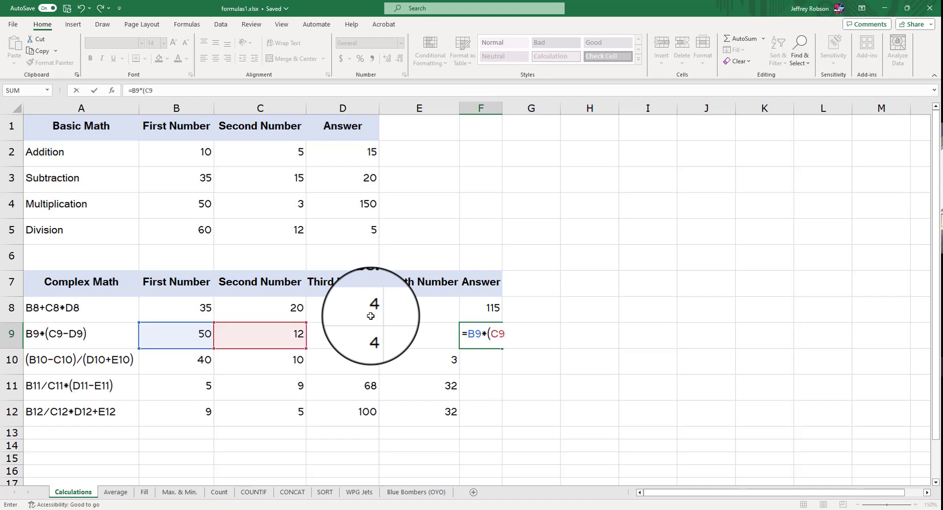
{"action": "type", "text": "-D"}
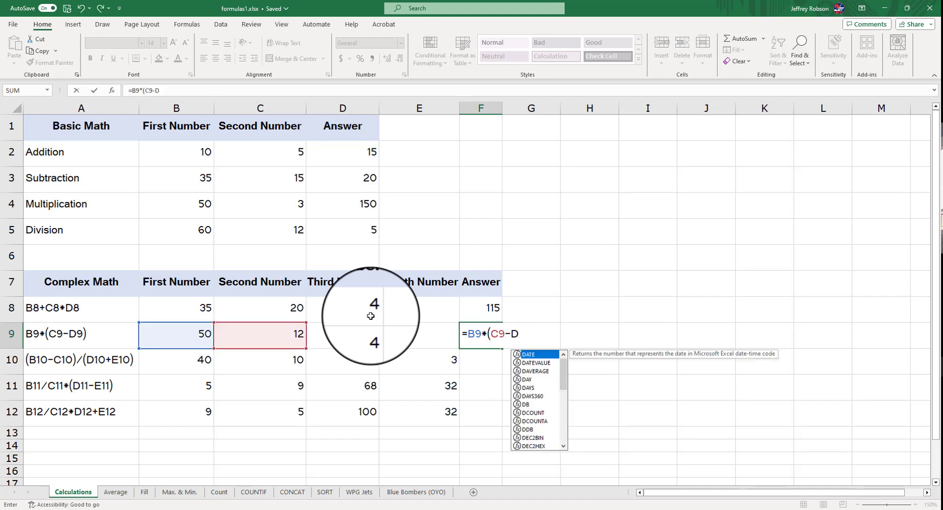
{"action": "type", "text": "("}
{"action": "key", "text": "BackSpace"}
{"action": "type", "text": "9)"}
{"action": "key", "text": "Return"}
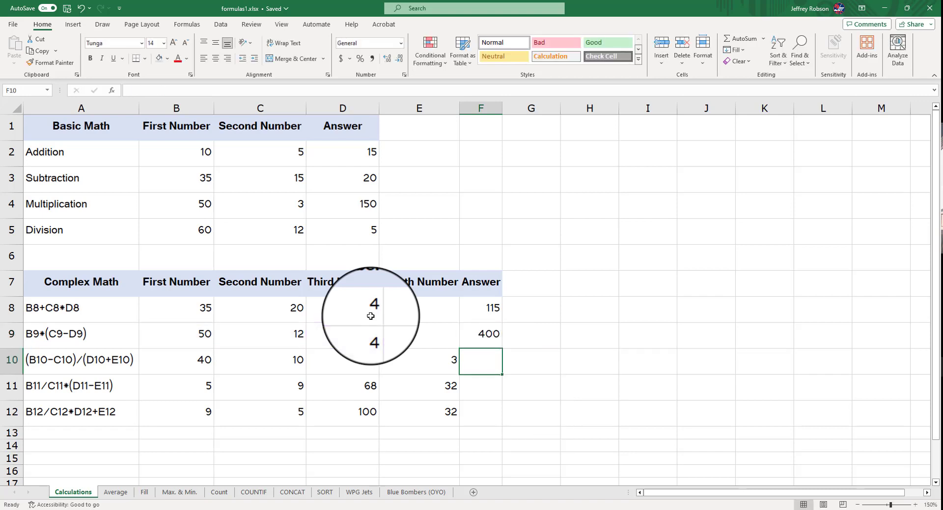
Step: Enter the formula =(B10-C10)/(D10+E10) in Answer cell F10 of the Complex Math table
{"action": "type", "text": "("}
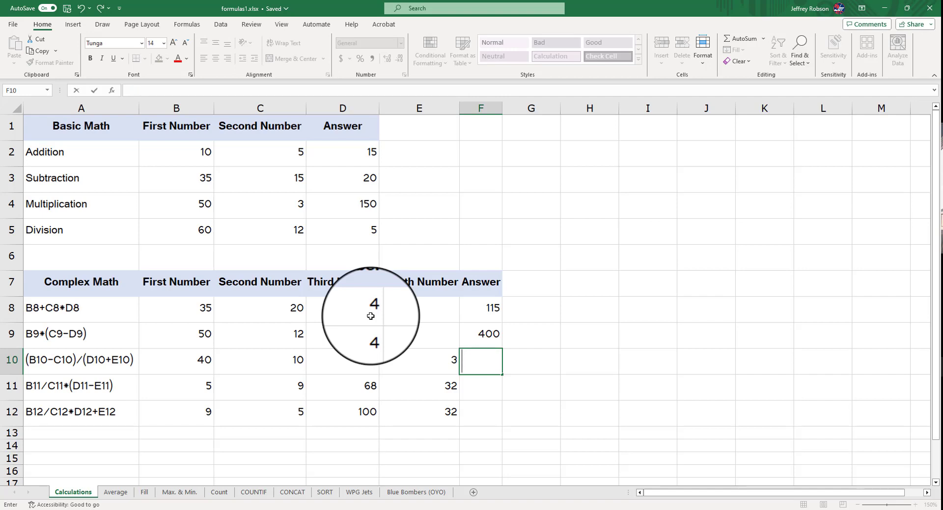
{"action": "type", "text": "=B"}
{"action": "key", "text": "BackSpace"}
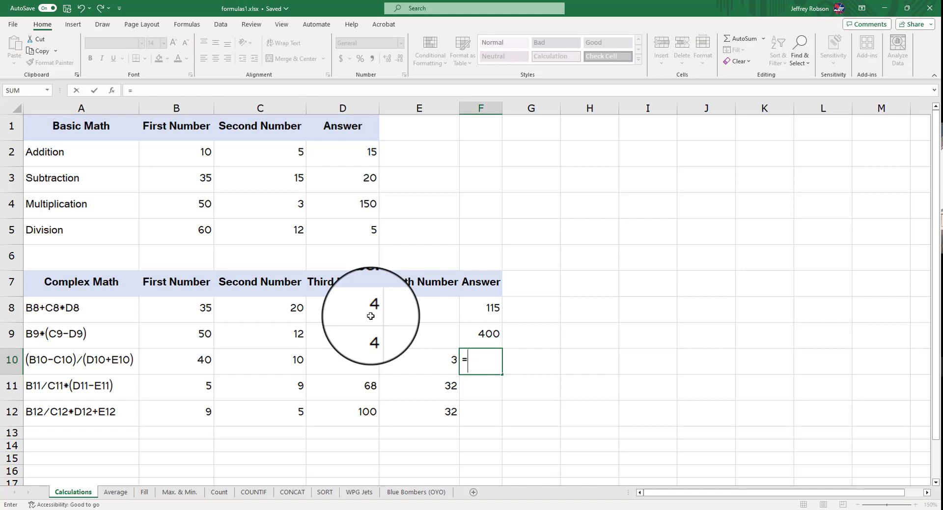
{"action": "type", "text": "(B10"}
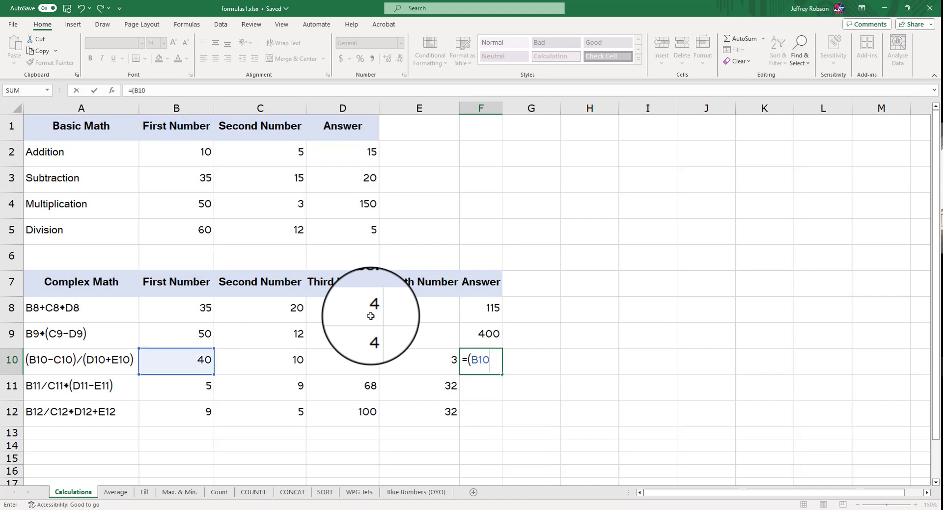
{"action": "type", "text": "a"}
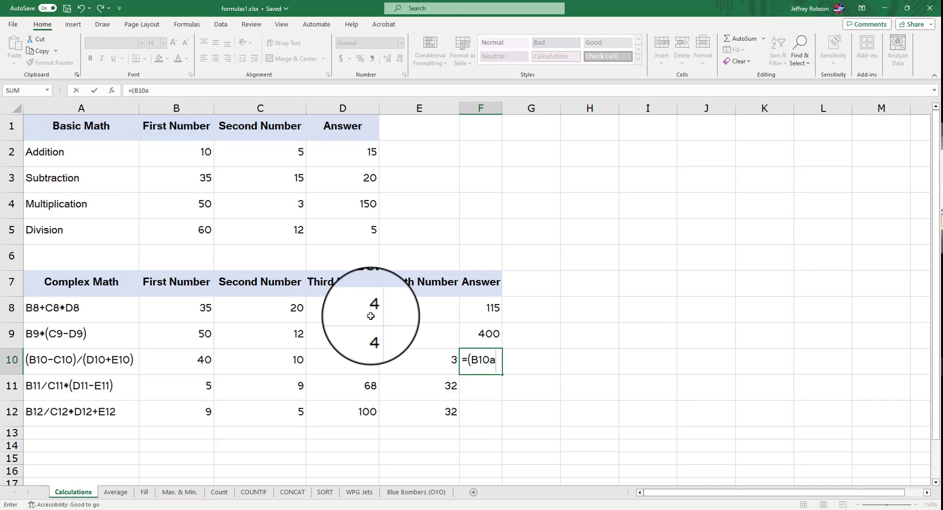
{"action": "key", "text": "BackSpace"}
{"action": "type", "text": "-C10)/"}
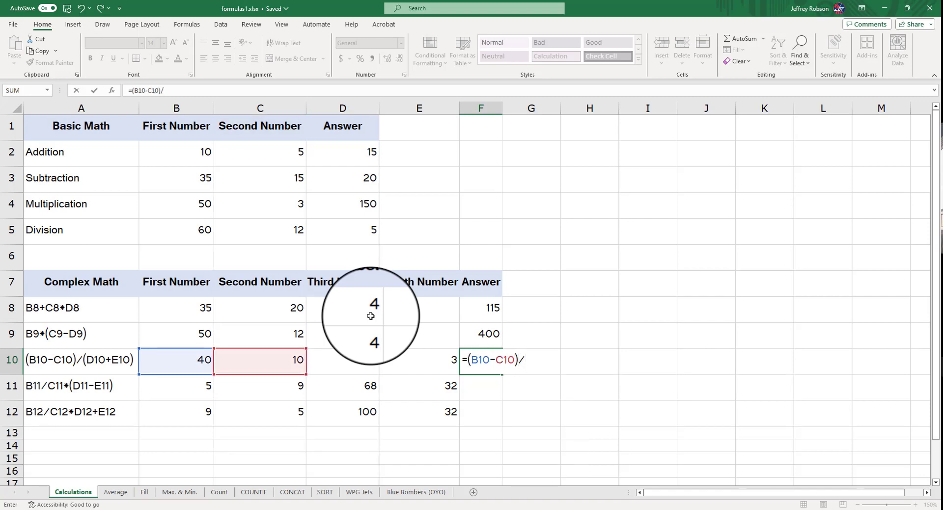
{"action": "type", "text": "(D10"}
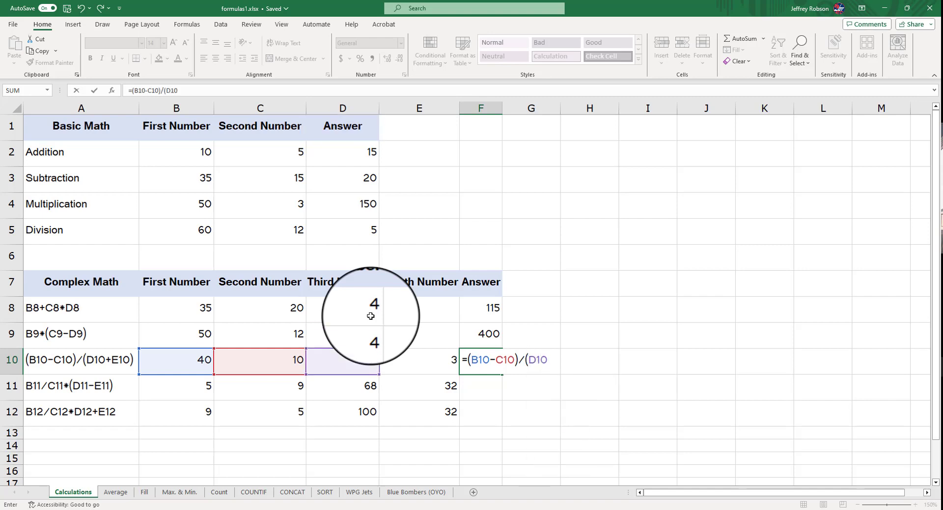
{"action": "type", "text": "+E10"}
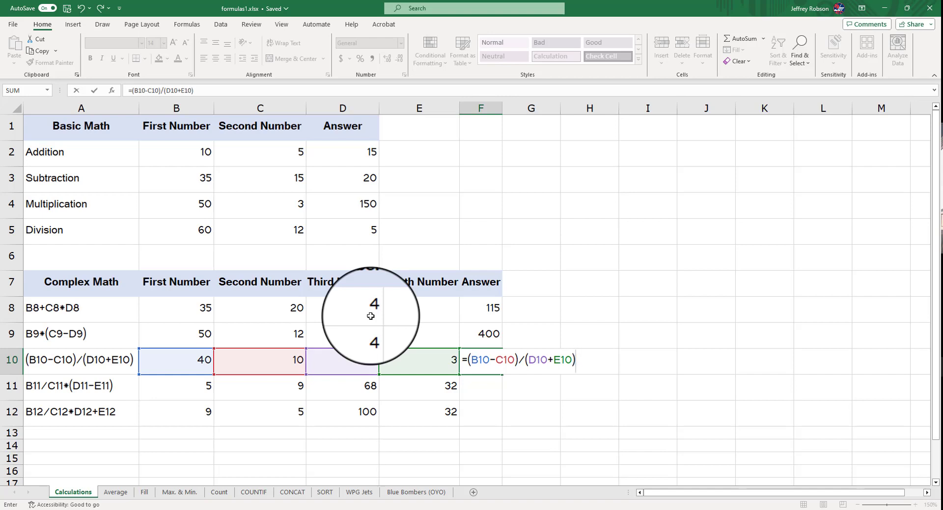
{"action": "key", "text": "Return"}
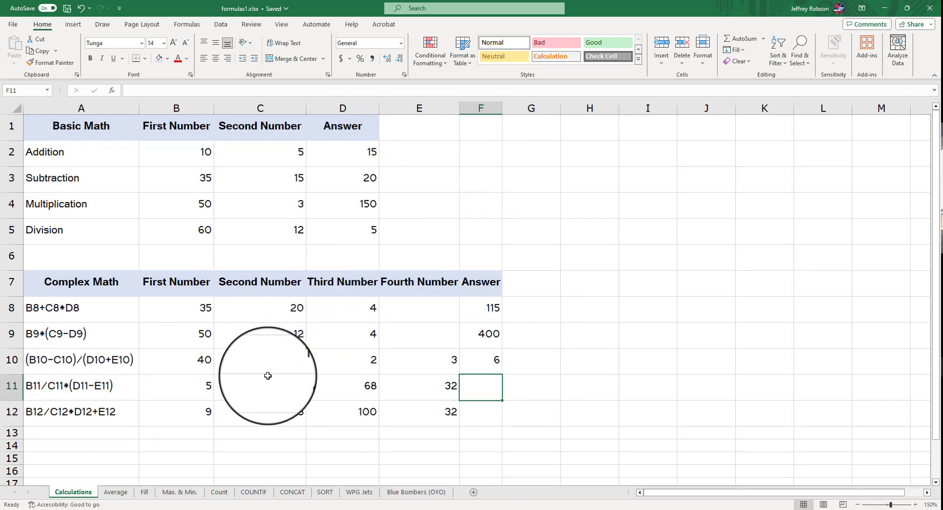
Step: On the Average sheet, narrow the Subject column and fit columns B to D to their contents
{"action": "left_click", "coordinate": [115, 492]}
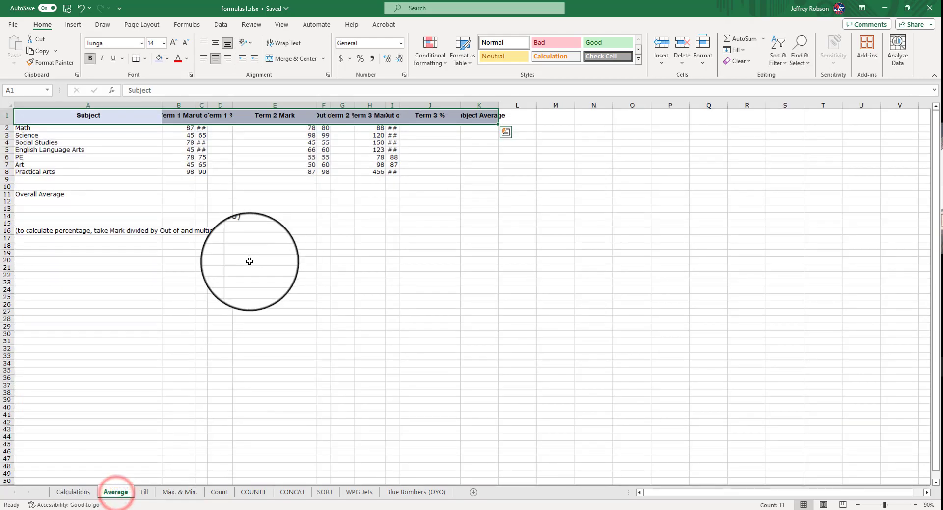
{"action": "left_click_drag", "start_coordinate": [162, 105], "coordinate": [99, 105]}
{"action": "left_click", "coordinate": [171, 179]}
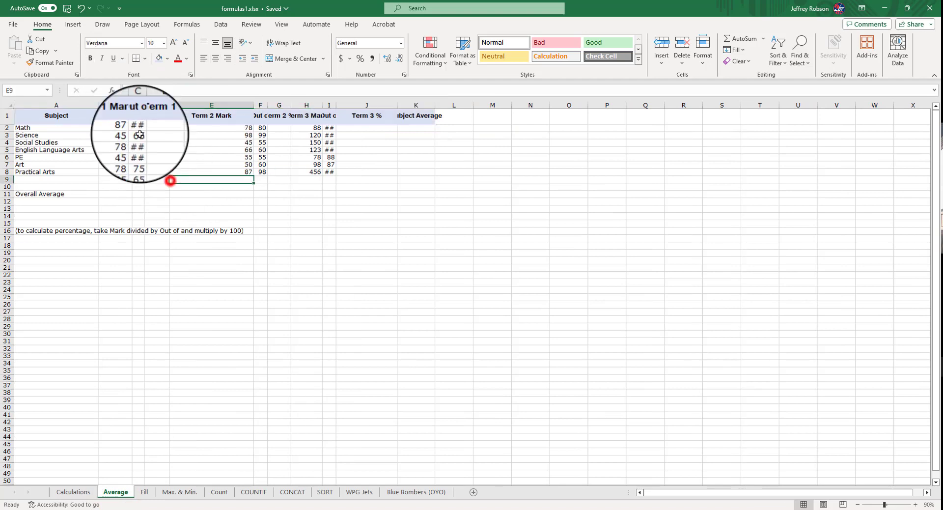
{"action": "double_click", "coordinate": [132, 105]}
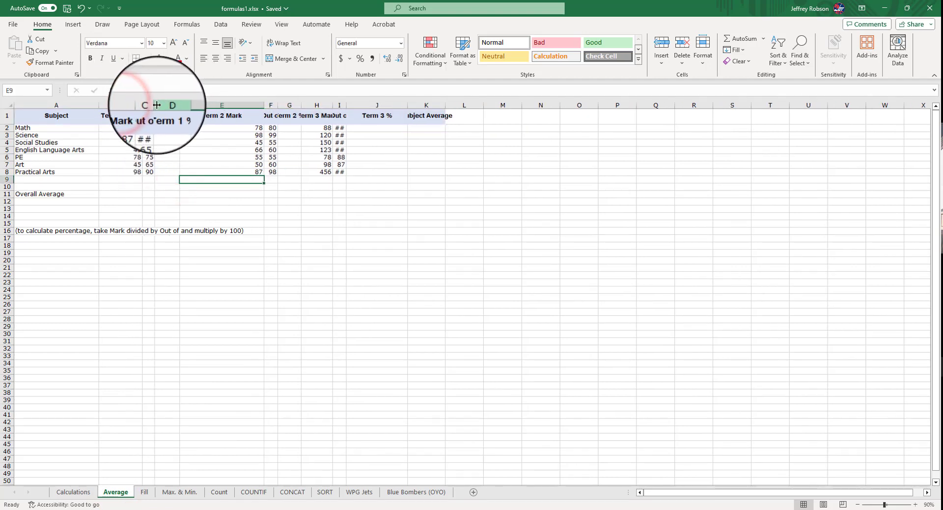
{"action": "double_click", "coordinate": [154, 105]}
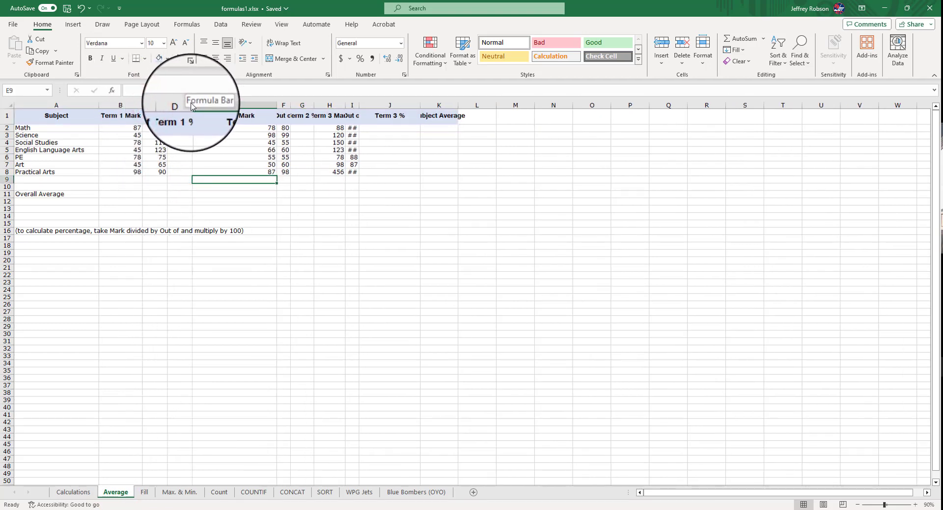
{"action": "double_click", "coordinate": [192, 105]}
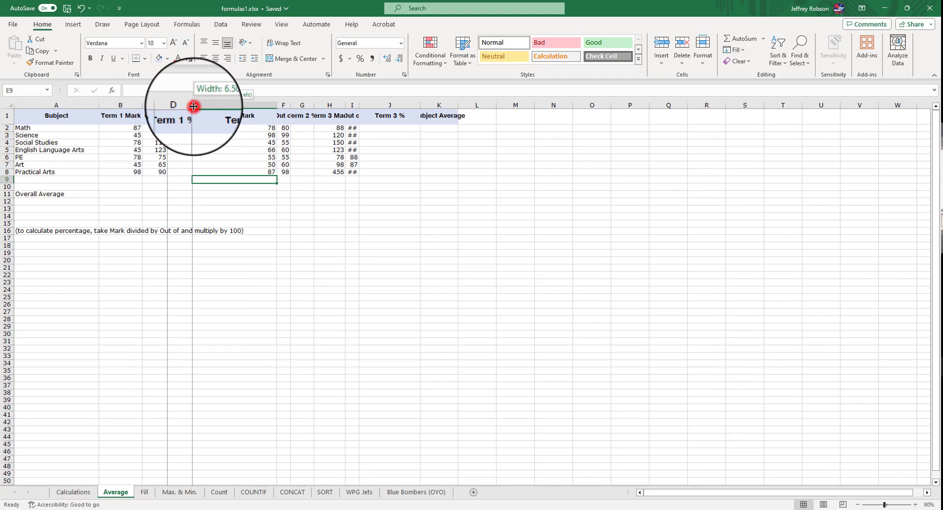
Step: Fit columns E to K of the Average sheet to their contents so all headings and marks fit
{"action": "double_click", "coordinate": [283, 106]}
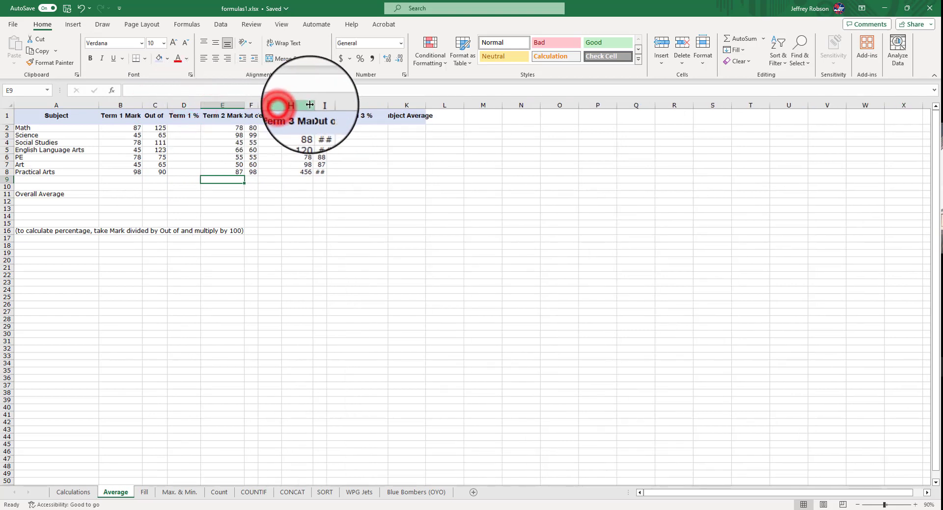
{"action": "double_click", "coordinate": [258, 105]}
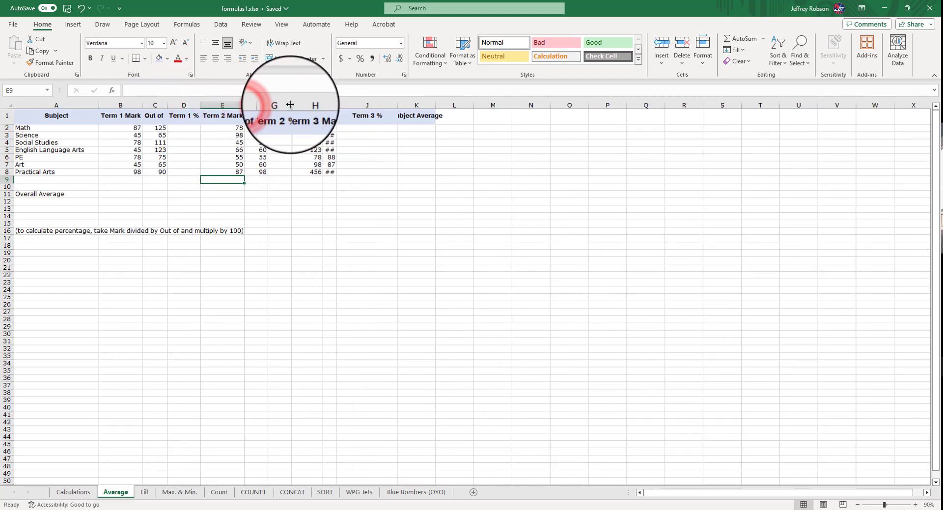
{"action": "double_click", "coordinate": [291, 105]}
{"action": "double_click", "coordinate": [332, 103]}
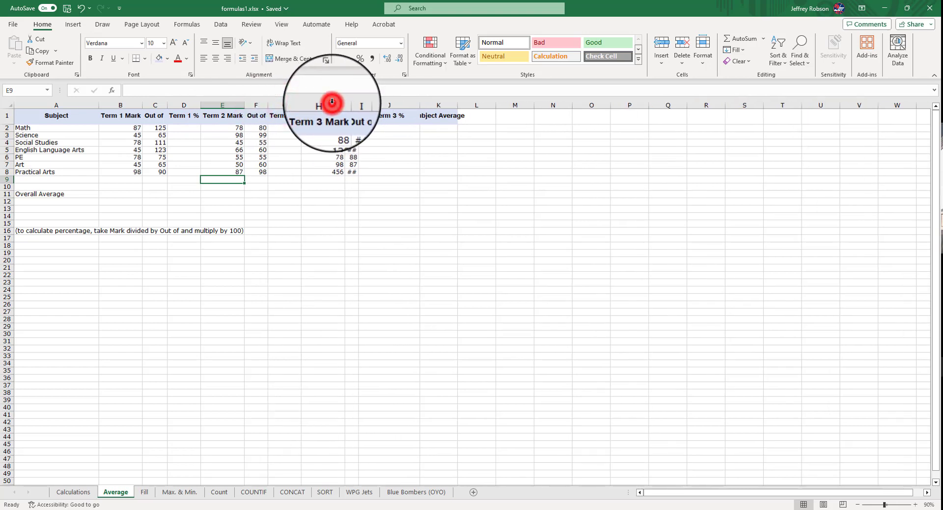
{"action": "double_click", "coordinate": [358, 104]}
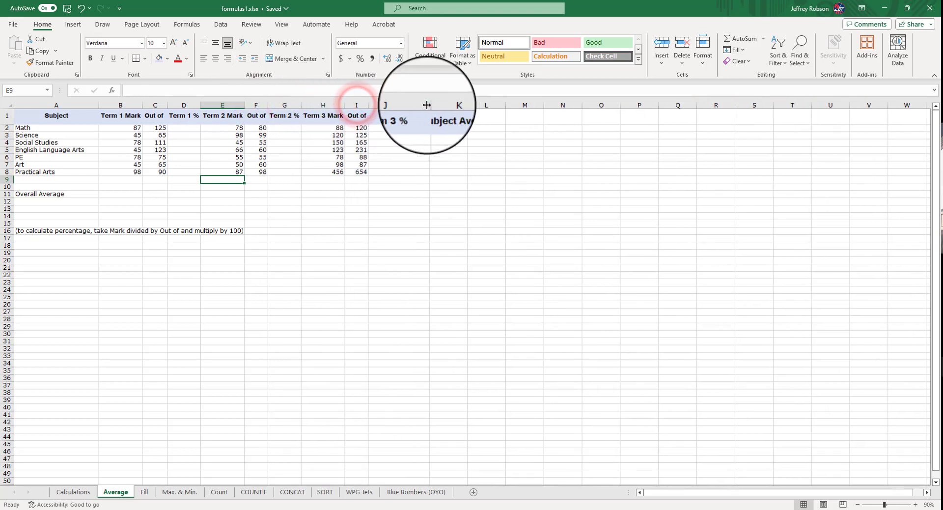
{"action": "double_click", "coordinate": [426, 104]}
{"action": "double_click", "coordinate": [440, 104]}
{"action": "left_click", "coordinate": [460, 158]}
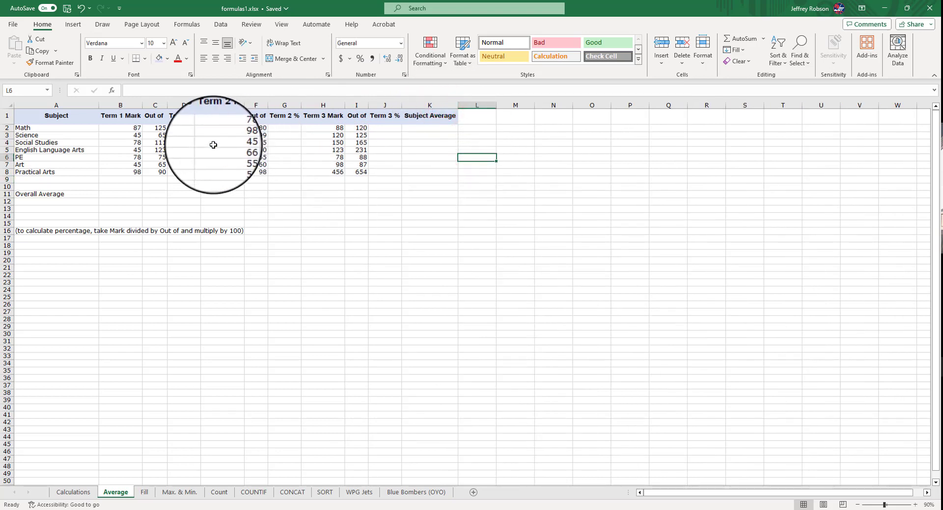
Step: Calculate the Math Term 1 % in cell D2 by dividing B2 by C2 and multiplying by 100
{"action": "left_click", "coordinate": [190, 127]}
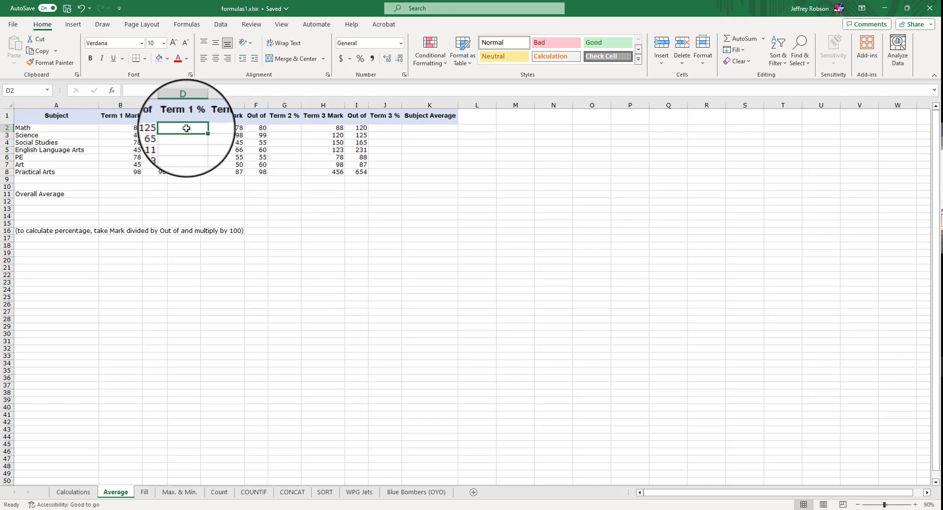
{"action": "type", "text": "="}
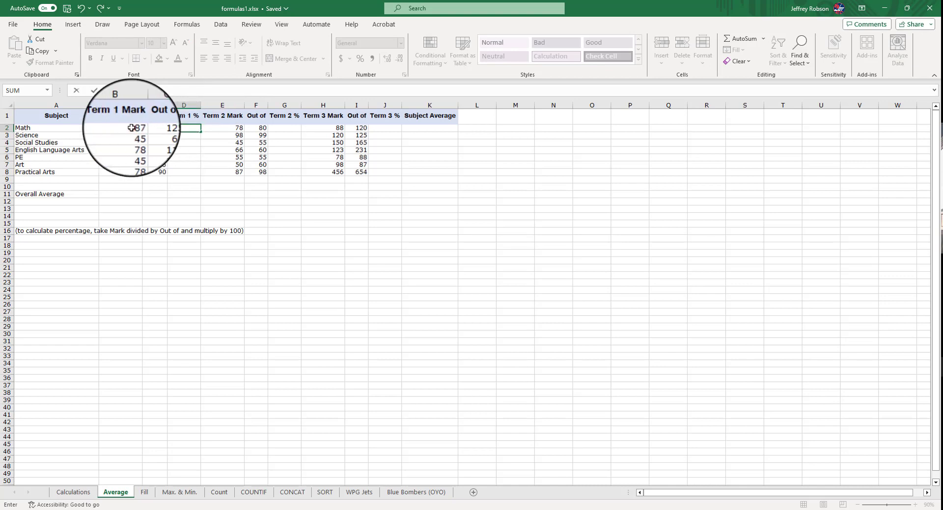
{"action": "left_click", "coordinate": [132, 127]}
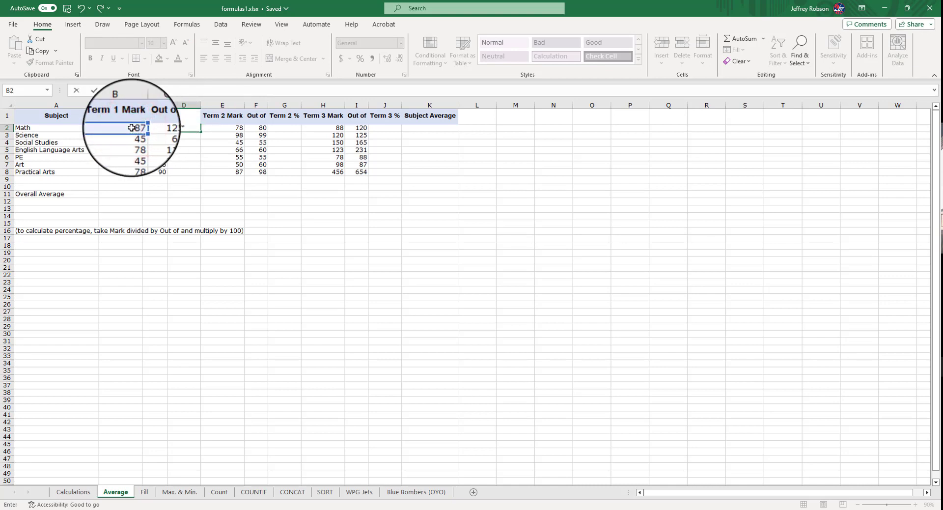
{"action": "type", "text": "*"}
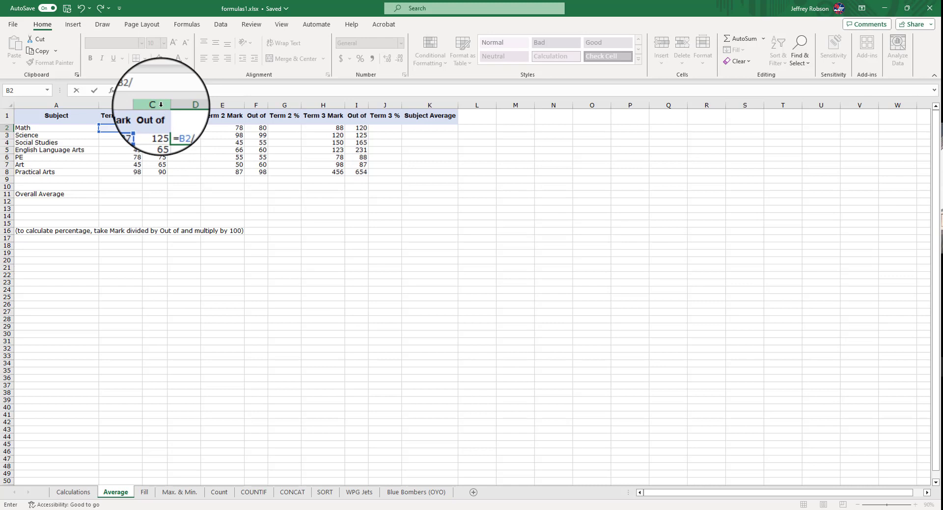
{"action": "left_click", "coordinate": [156, 128]}
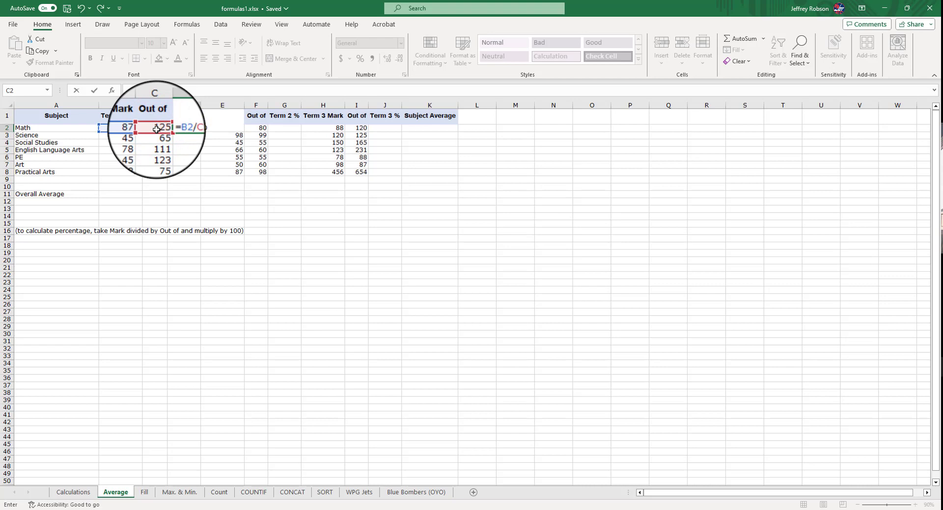
{"action": "key", "text": "Return"}
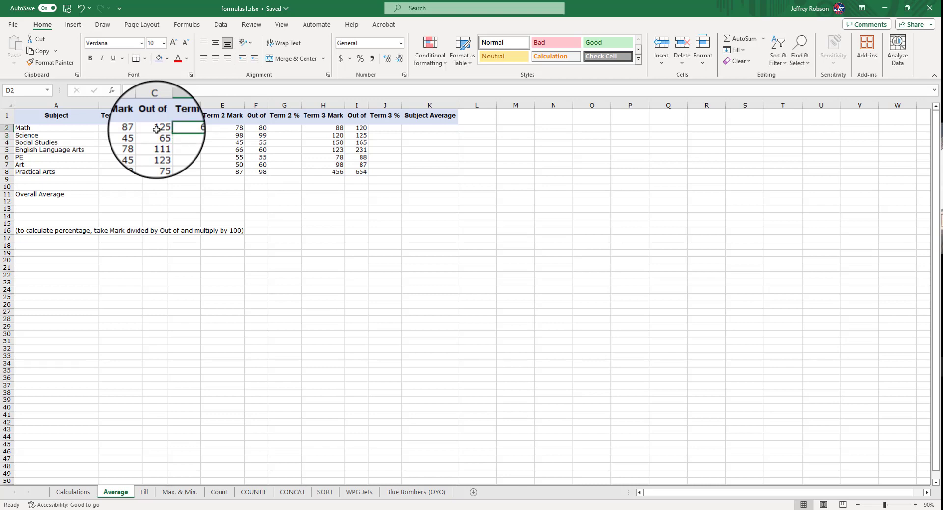
Step: Enter the formula =B3/C3 in cell D3 for the Science Term 1 %
{"action": "left_click", "coordinate": [194, 136]}
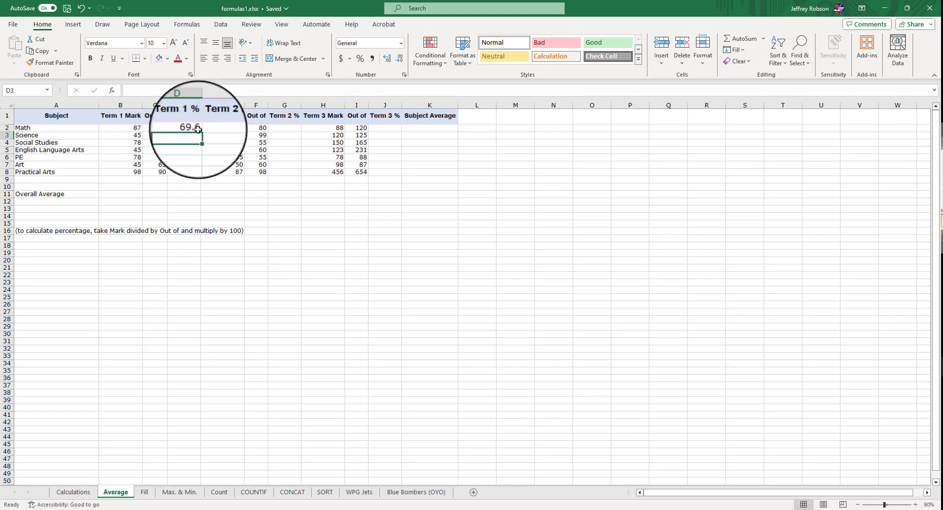
{"action": "type", "text": "="}
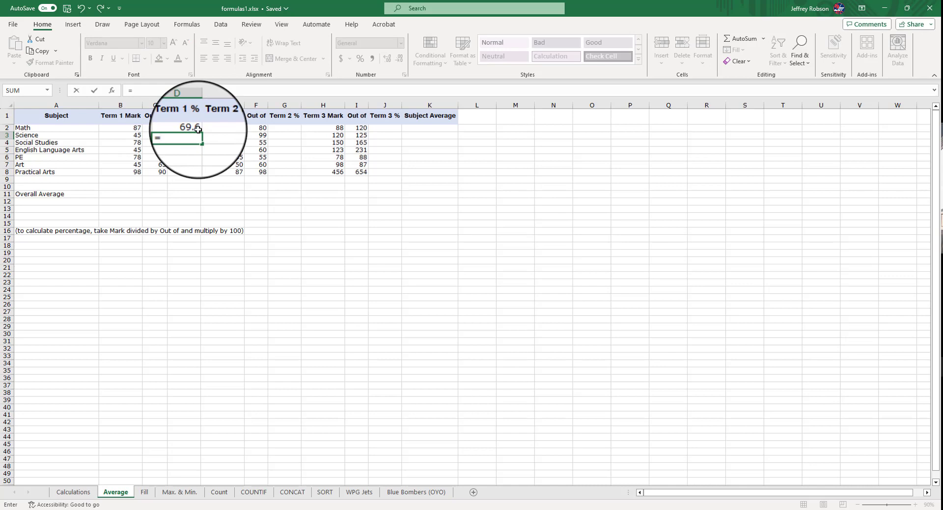
{"action": "left_click", "coordinate": [131, 134]}
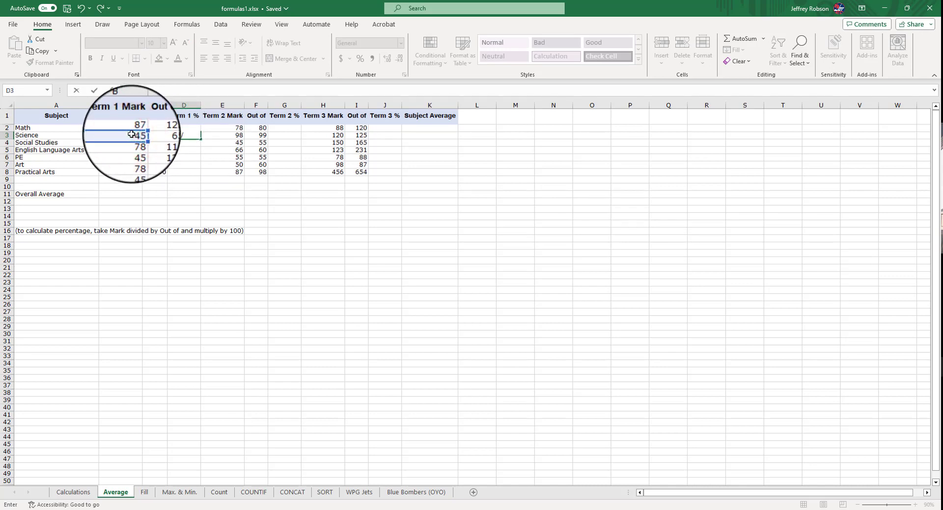
{"action": "type", "text": "/"}
{"action": "left_click", "coordinate": [157, 134]}
{"action": "key", "text": "Return"}
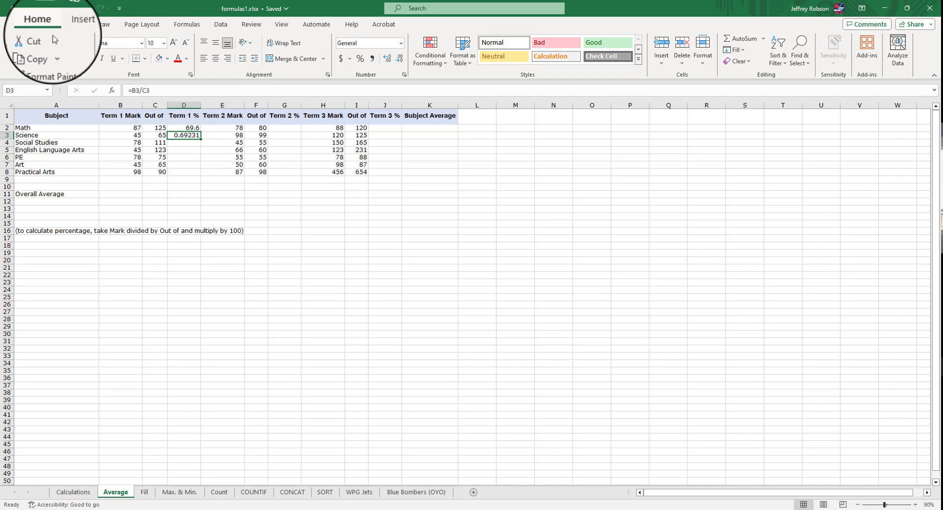
Step: Format the Science Term 1 % in cell D3 as Percentage with no decimal places
{"action": "left_click", "coordinate": [401, 44]}
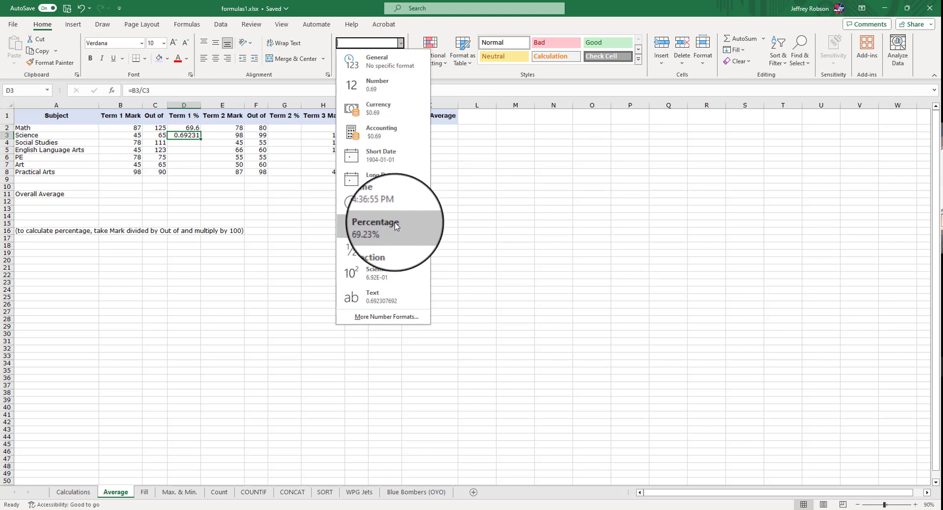
{"action": "left_click", "coordinate": [395, 223]}
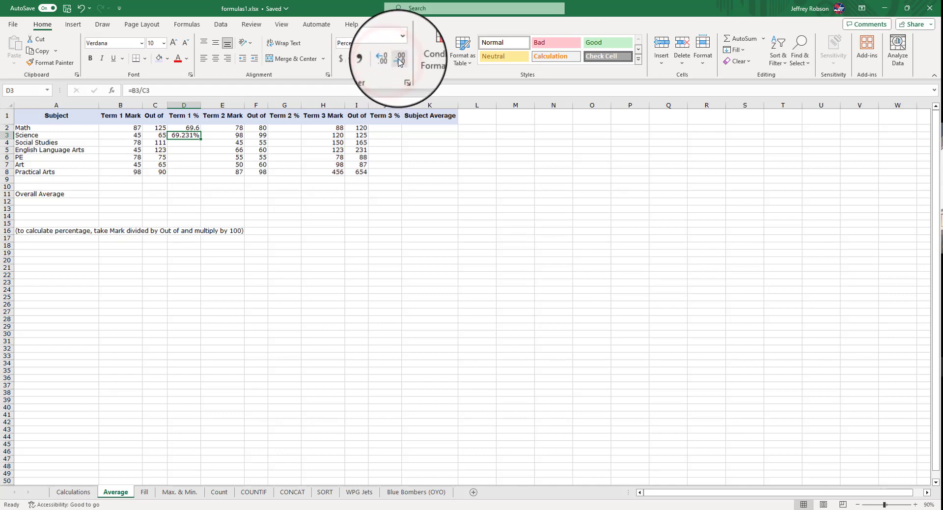
{"action": "left_click", "coordinate": [397, 61]}
{"action": "left_click", "coordinate": [400, 61]}
{"action": "left_click", "coordinate": [399, 61]}
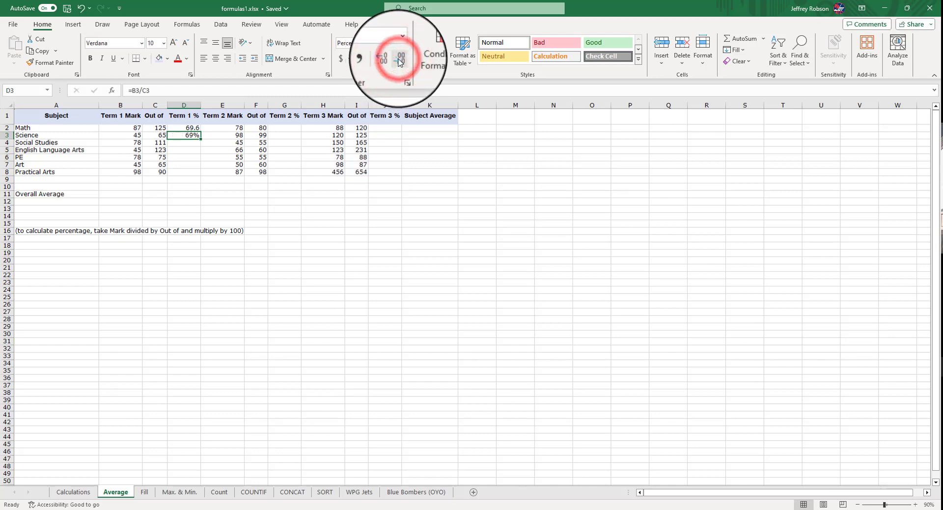
Step: Increase the Science Term 1 % in cell D3 to two decimal places and reduce it back to none
{"action": "left_click", "coordinate": [388, 60]}
{"action": "left_click", "coordinate": [387, 59]}
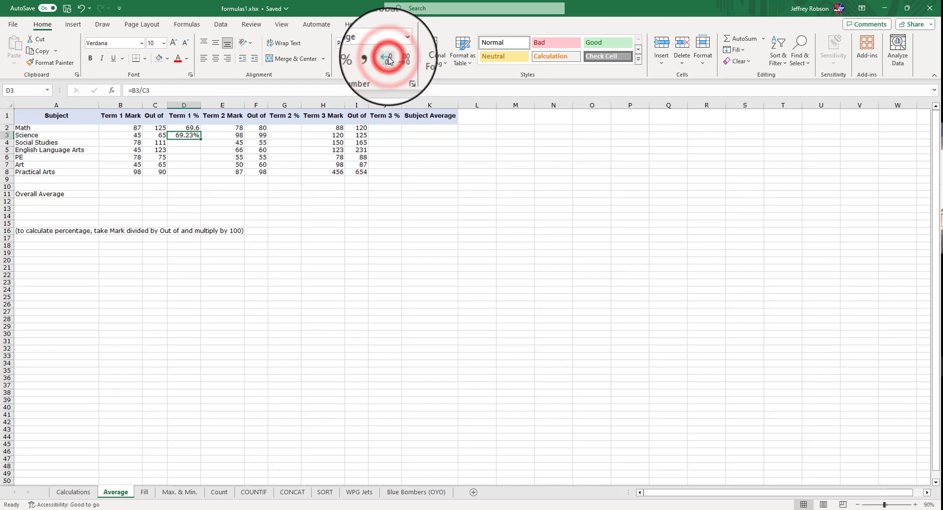
{"action": "left_click", "coordinate": [397, 60]}
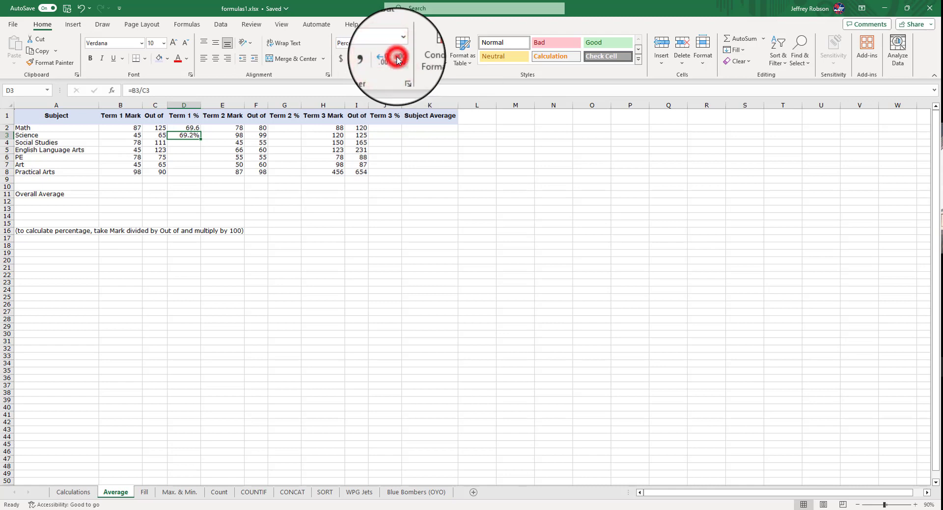
{"action": "left_click", "coordinate": [398, 60]}
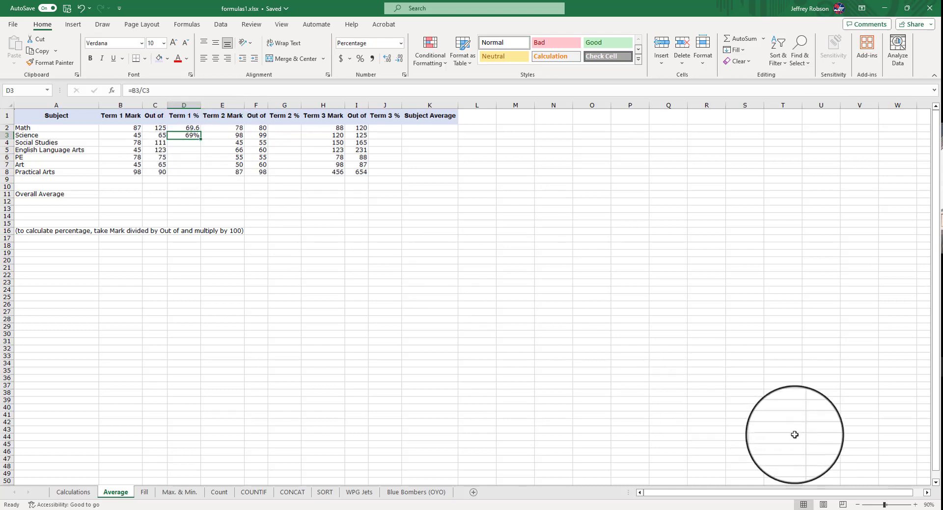
Step: Fill the Term 1 % formula from cell D3 down to D8 for the remaining subjects
{"action": "left_click", "coordinate": [914, 505]}
{"action": "left_click", "coordinate": [915, 505]}
{"action": "left_click", "coordinate": [915, 505]}
{"action": "left_click", "coordinate": [914, 504]}
{"action": "left_click", "coordinate": [915, 505]}
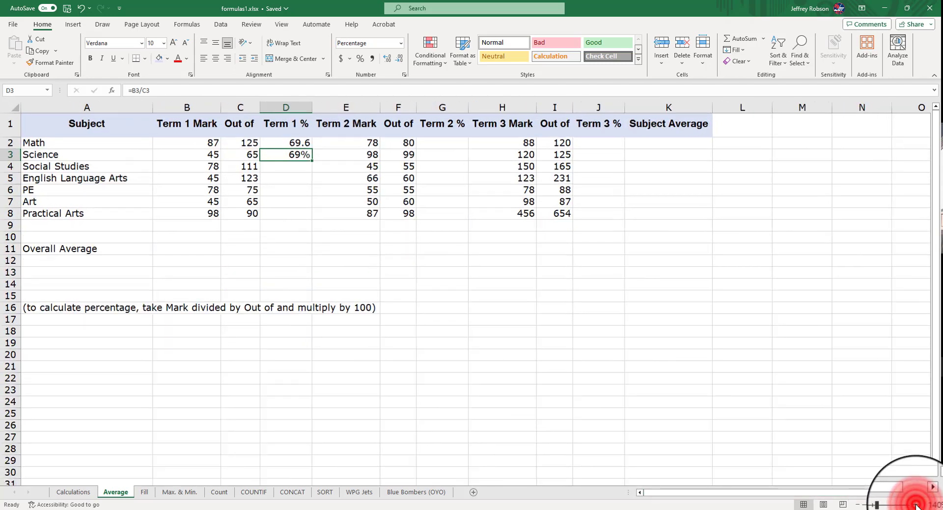
{"action": "left_click", "coordinate": [914, 504]}
{"action": "left_click", "coordinate": [915, 504]}
{"action": "left_click", "coordinate": [915, 505]}
{"action": "left_click", "coordinate": [914, 504]}
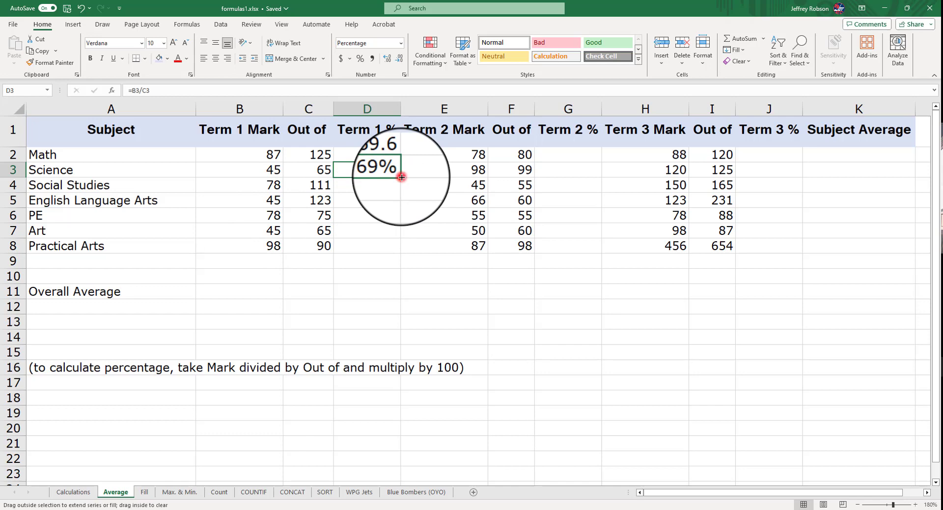
{"action": "left_click_drag", "start_coordinate": [401, 176], "coordinate": [396, 250]}
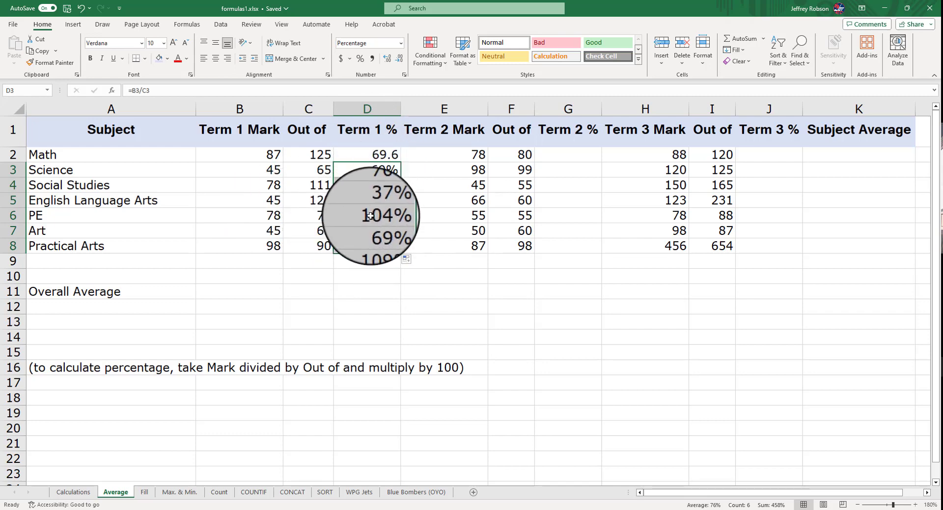
{"action": "left_click", "coordinate": [274, 215]}
{"action": "left_click", "coordinate": [329, 215]}
{"action": "left_click", "coordinate": [355, 213]}
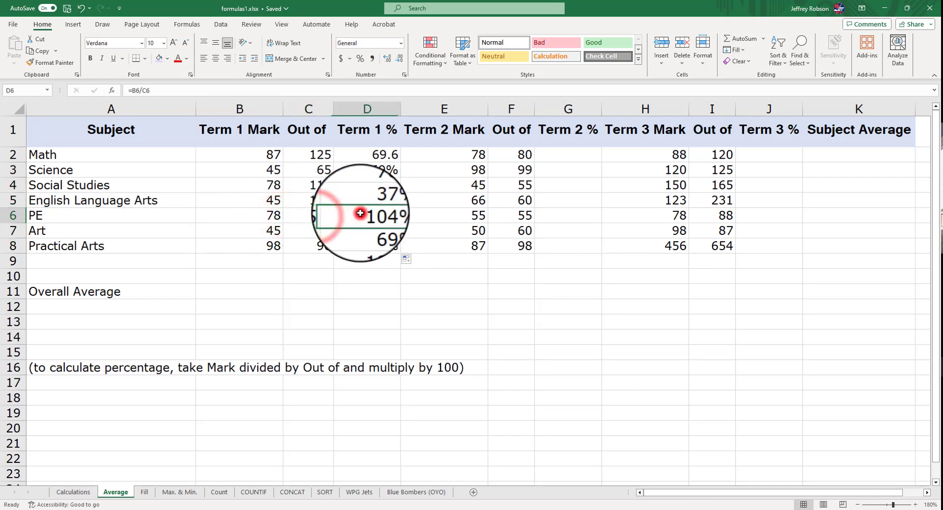
{"action": "left_click", "coordinate": [274, 215]}
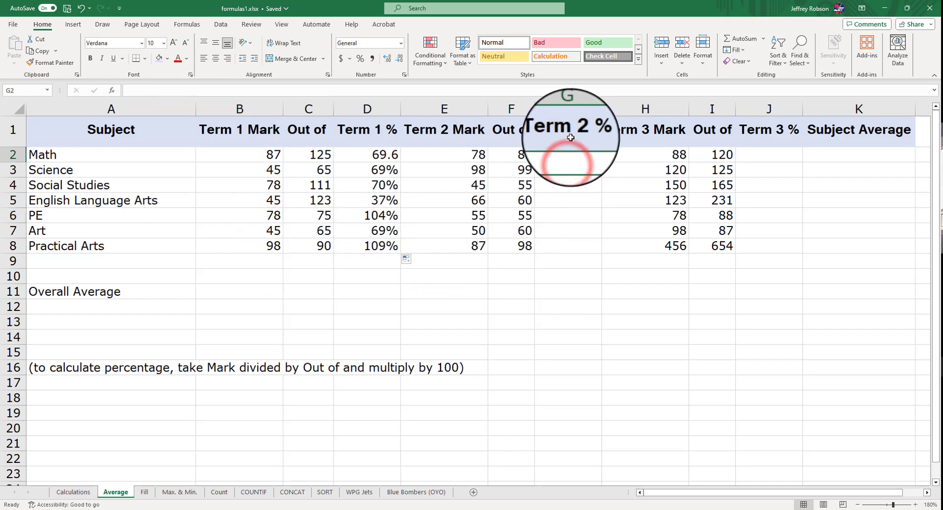
Step: Calculate the Term 2 % for all subjects by filling =E2/F2, formatted as Percentage, from cell G2 down to G8
{"action": "left_click", "coordinate": [400, 43]}
{"action": "left_click", "coordinate": [393, 222]}
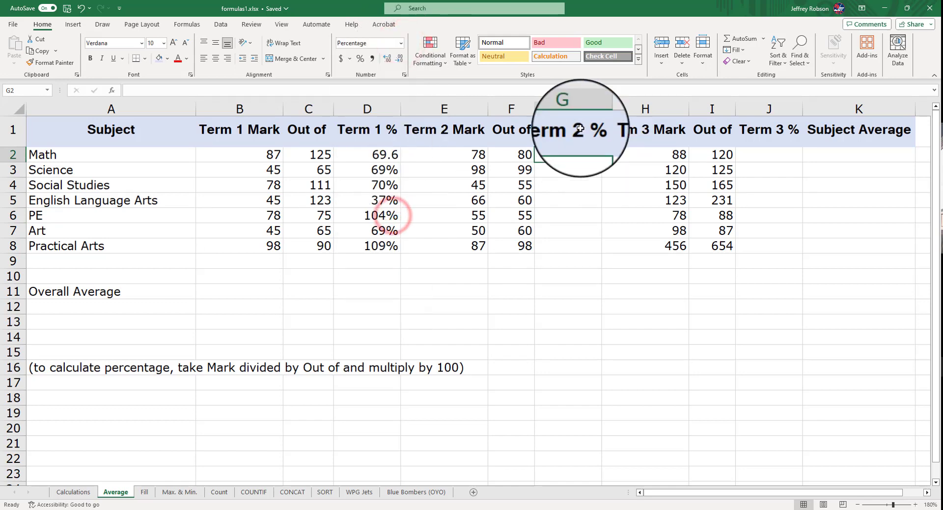
{"action": "type", "text": "="}
{"action": "left_click", "coordinate": [478, 153]}
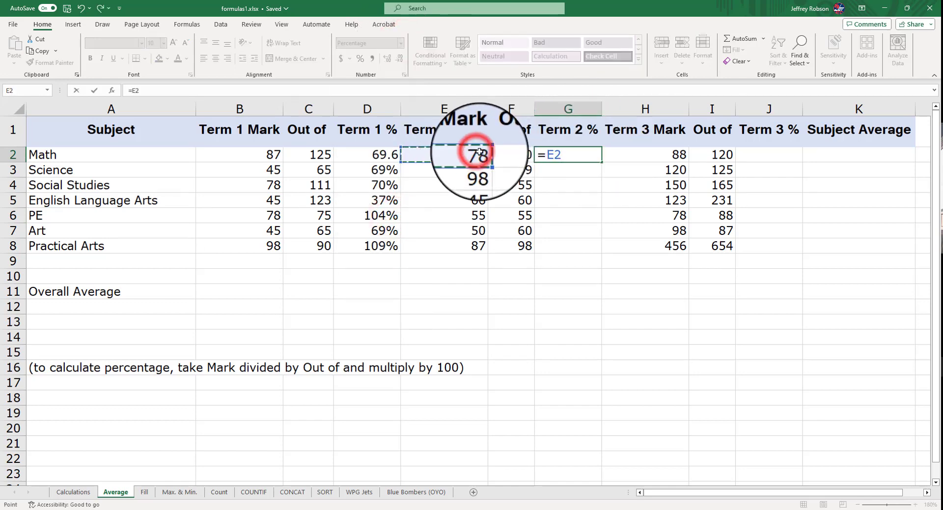
{"action": "type", "text": "/"}
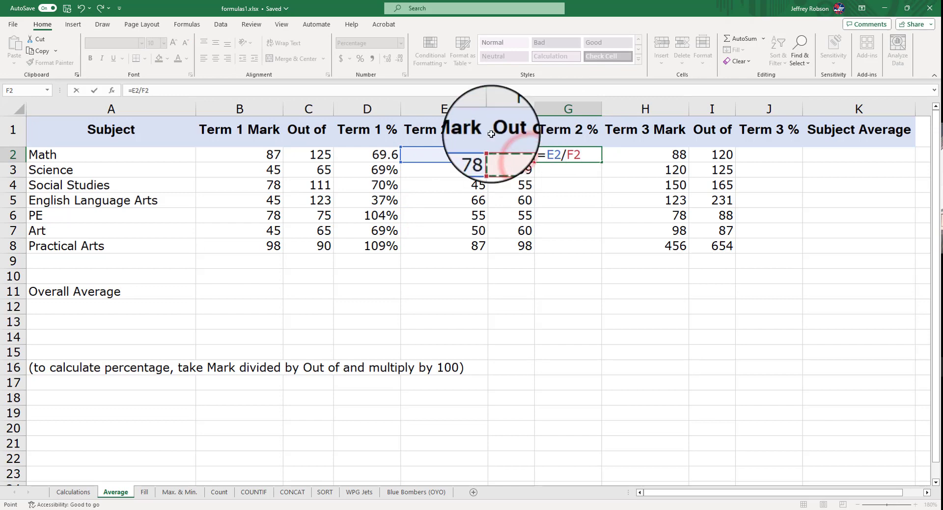
{"action": "key", "text": "Return"}
{"action": "left_click", "coordinate": [587, 155]}
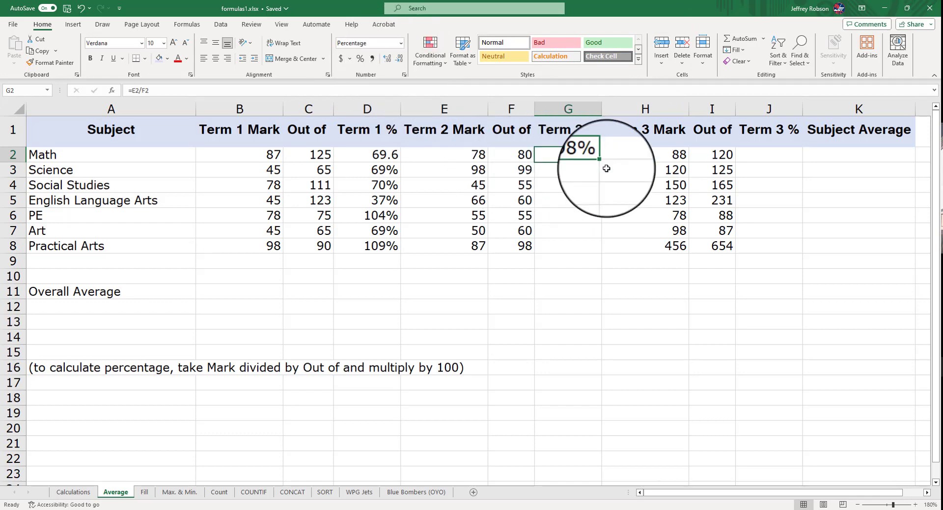
{"action": "left_click_drag", "start_coordinate": [601, 162], "coordinate": [607, 251]}
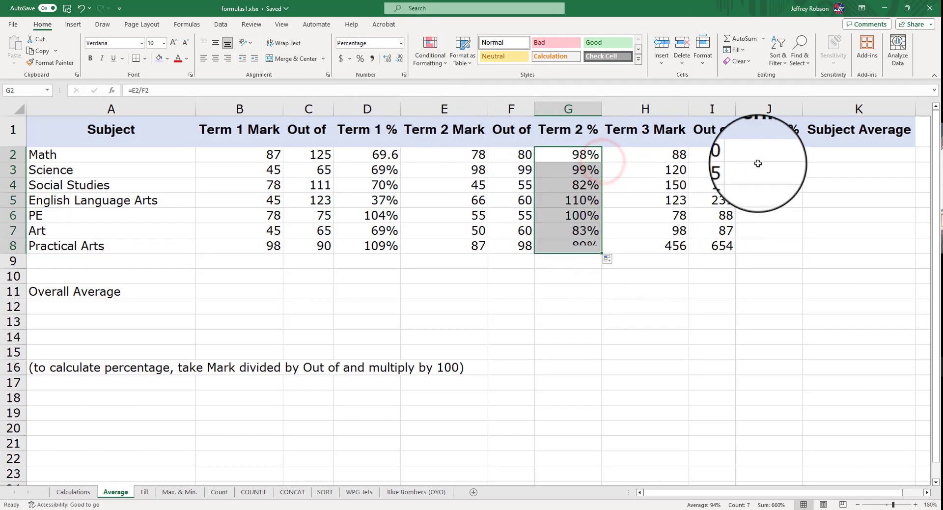
Step: Enter the formula =H2/I2 in cell J2 for the Math Term 3 %
{"action": "left_click", "coordinate": [761, 159]}
{"action": "type", "text": "="}
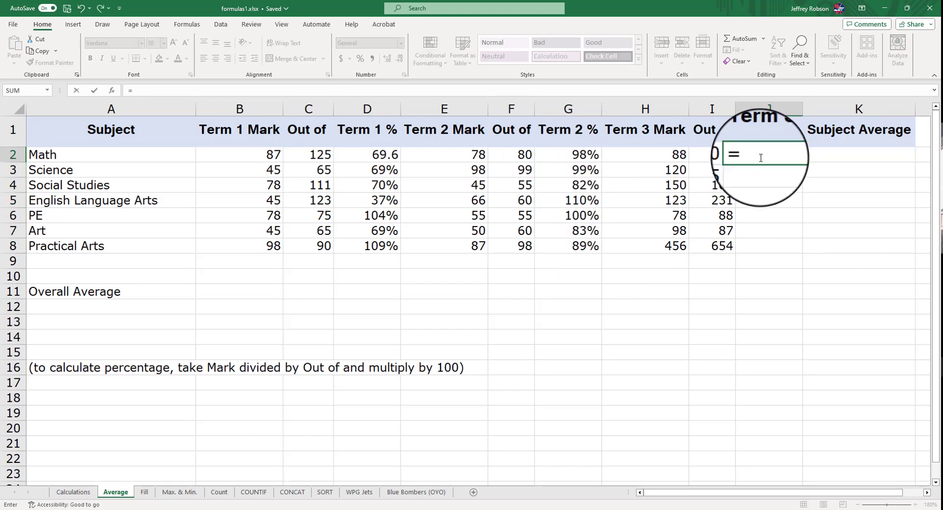
{"action": "left_click", "coordinate": [684, 155]}
{"action": "type", "text": "/"}
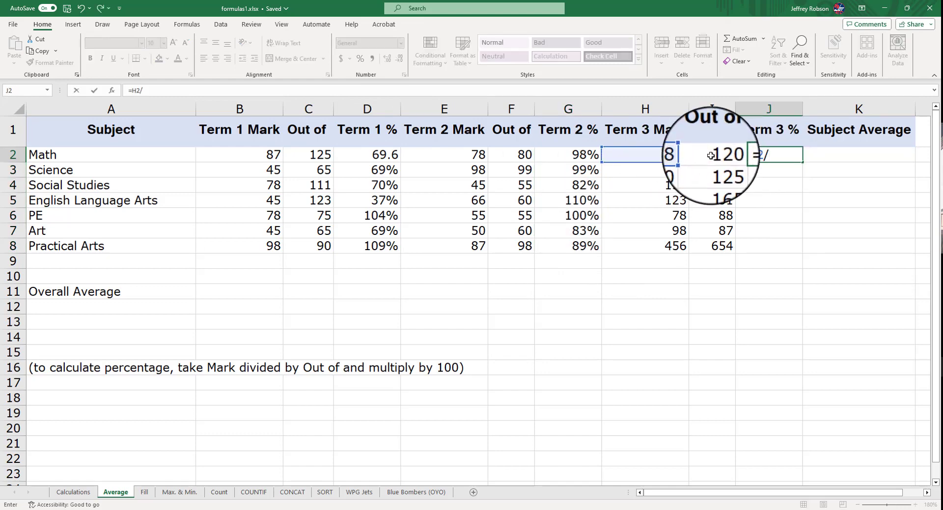
{"action": "key", "text": "Return"}
Step: Format cell J2 as Percentage with no decimal places and fill its formula down to J8
{"action": "left_click", "coordinate": [759, 155]}
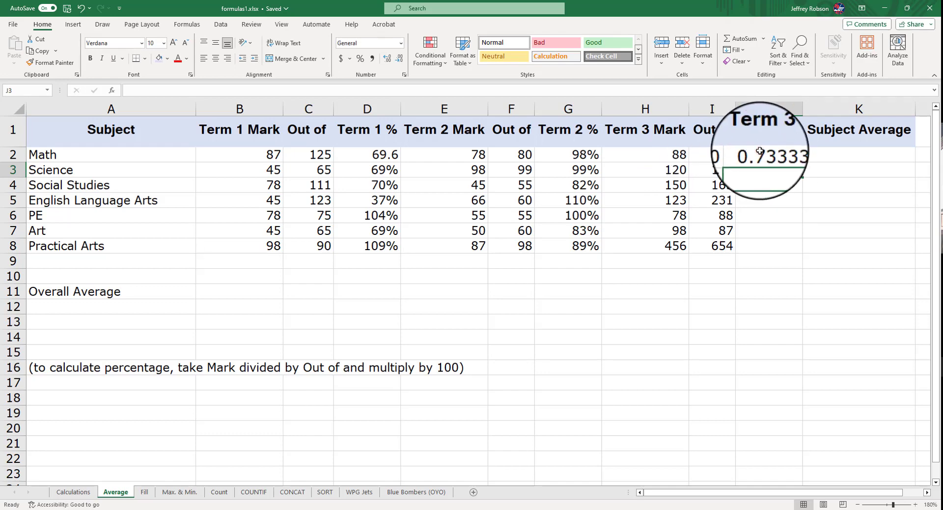
{"action": "left_click", "coordinate": [402, 43]}
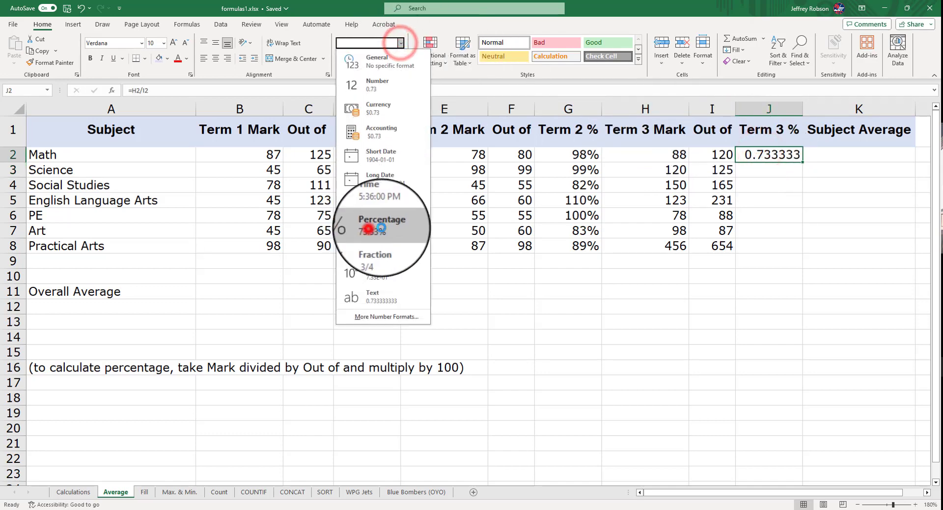
{"action": "left_click", "coordinate": [367, 221]}
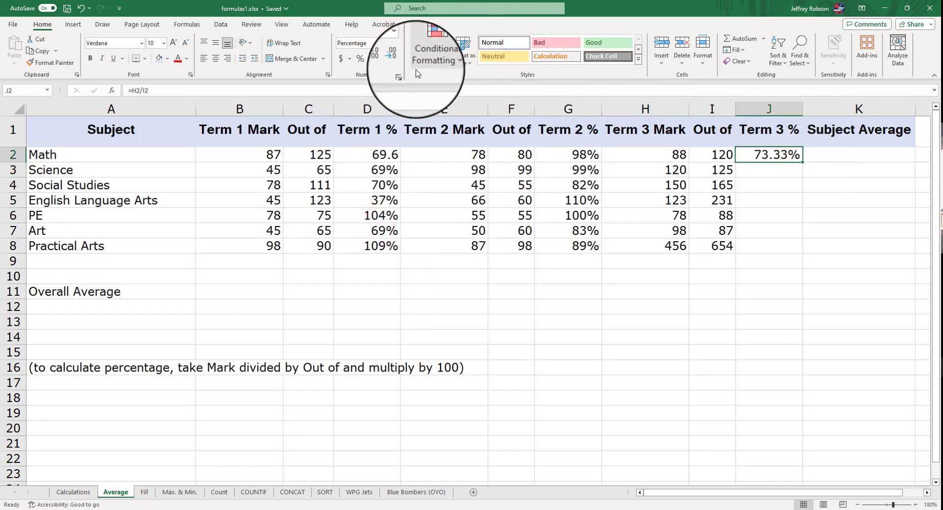
{"action": "left_click", "coordinate": [397, 58]}
{"action": "left_click", "coordinate": [398, 58]}
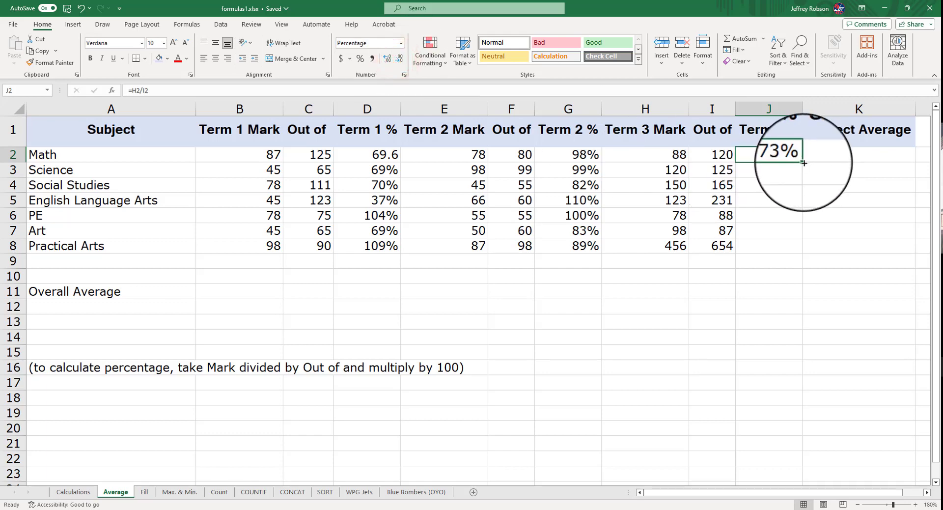
{"action": "left_click_drag", "start_coordinate": [803, 162], "coordinate": [796, 251]}
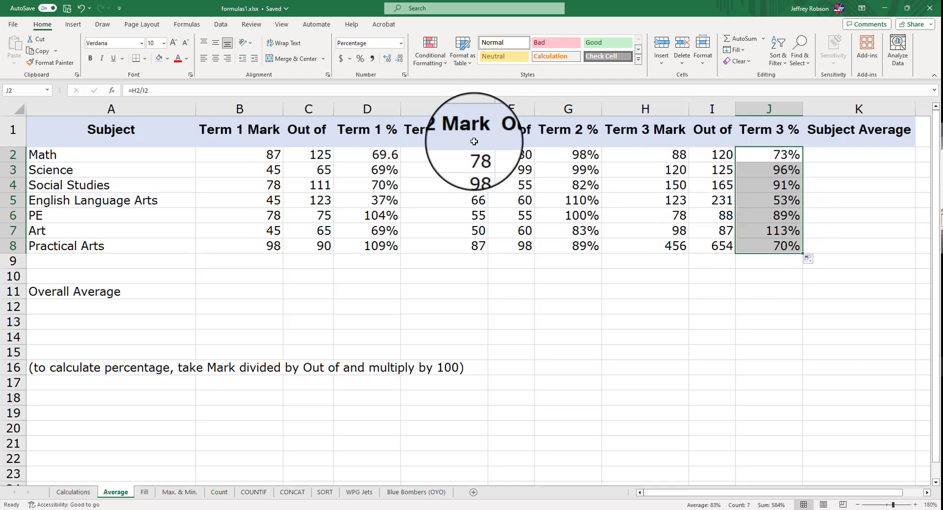
Step: Try to calculate the Math Subject Average in cell K2 with the formula =(D2+G2+I2)/3
{"action": "left_click", "coordinate": [851, 156]}
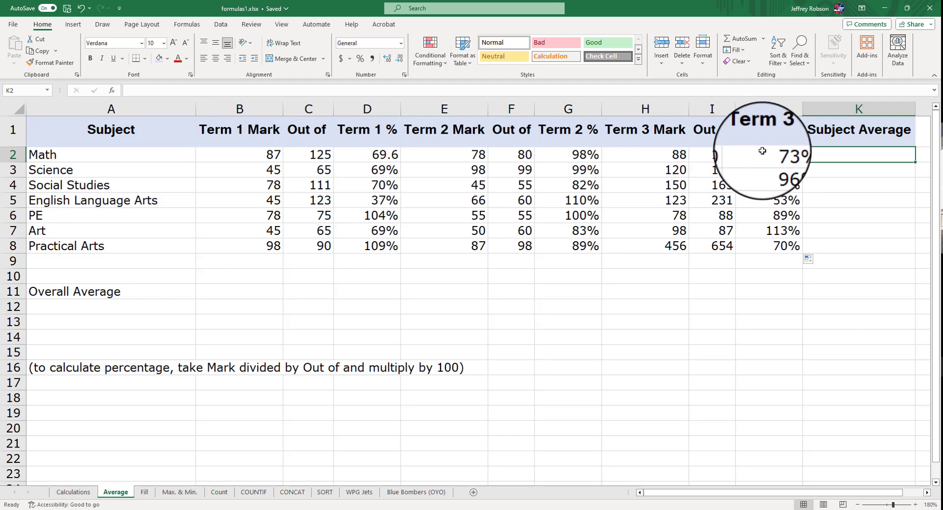
{"action": "type", "text": "="}
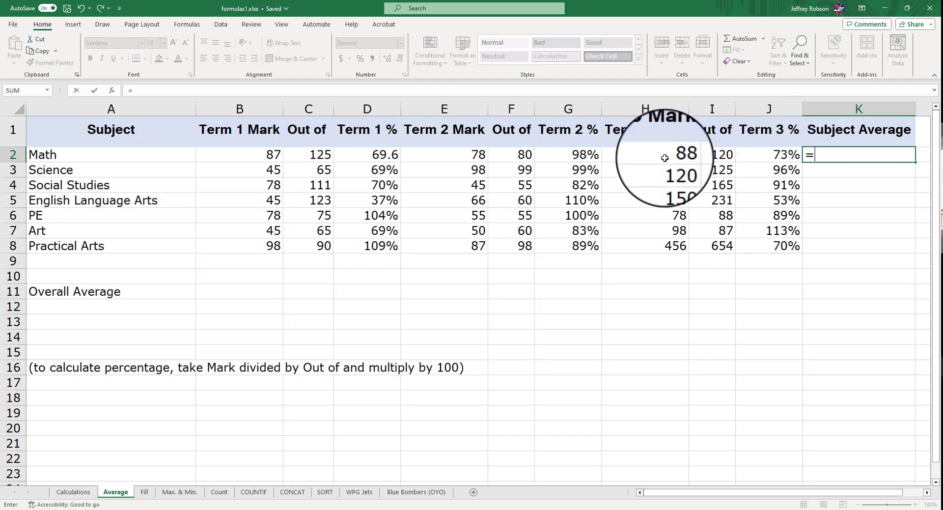
{"action": "left_click", "coordinate": [382, 154]}
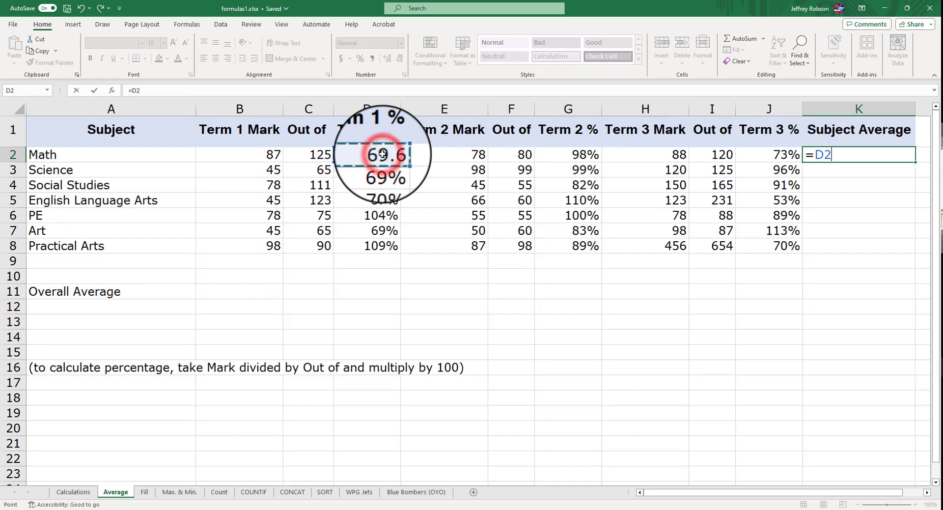
{"action": "type", "text": "+"}
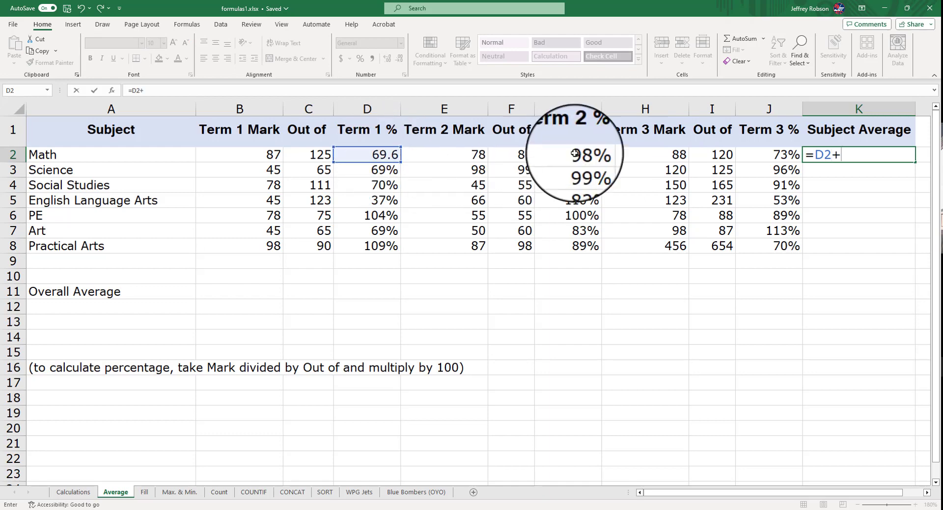
{"action": "key", "text": "BackSpace"}
{"action": "key", "text": "BackSpace"}
{"action": "key", "text": "BackSpace"}
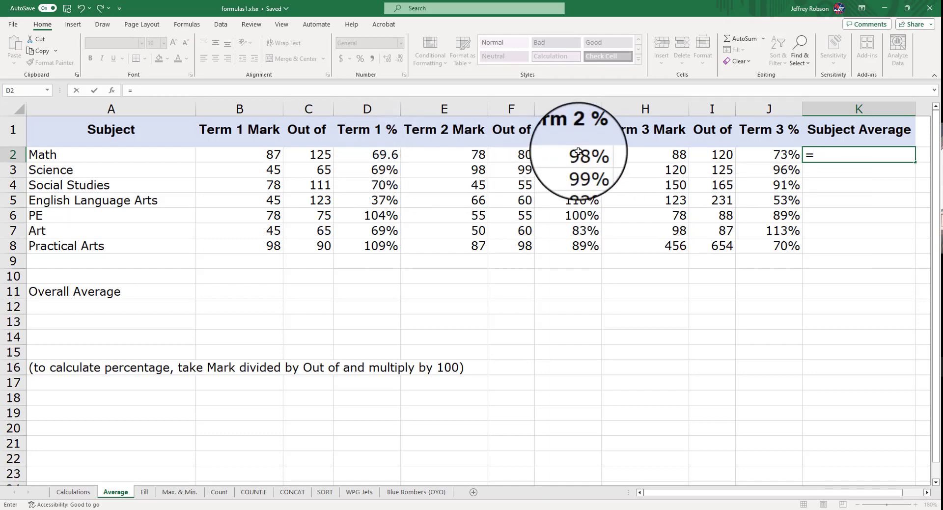
{"action": "left_click", "coordinate": [398, 155]}
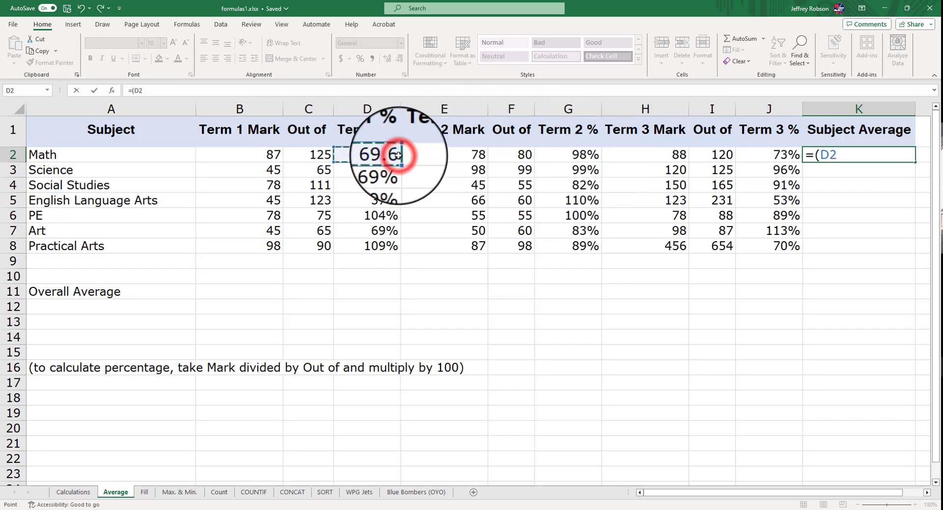
{"action": "left_click", "coordinate": [569, 153]}
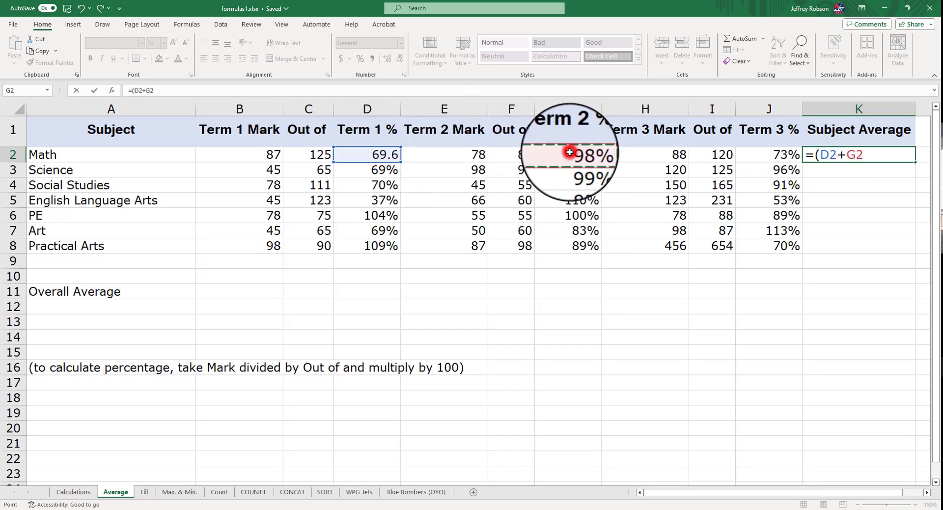
{"action": "left_click", "coordinate": [720, 155]}
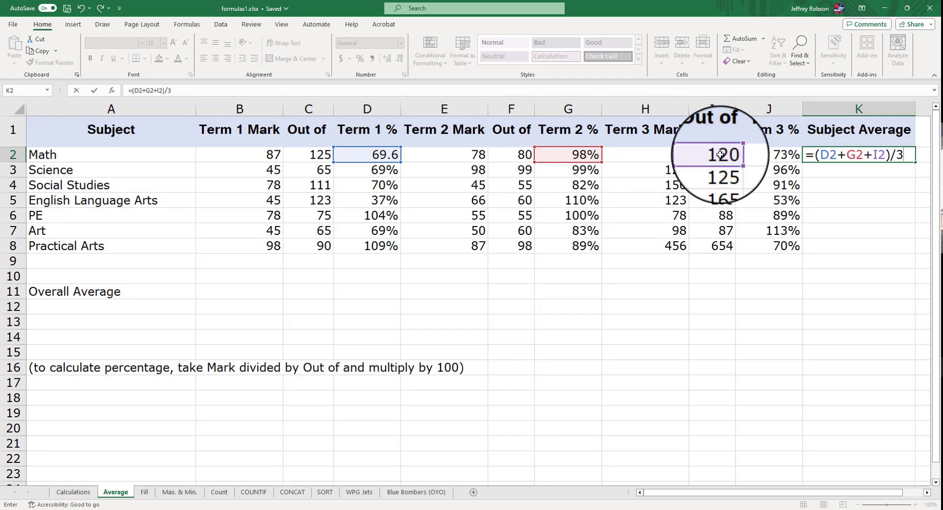
{"action": "key", "text": "Return"}
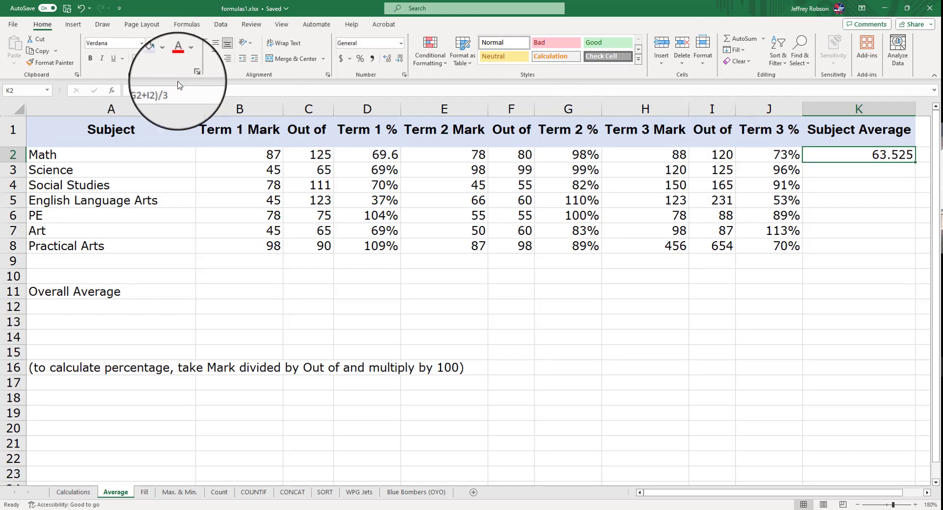
Step: Try replacing the Math Subject Average formula in cell K2 with =AVERAGE(D2,G2,J2)
{"action": "left_click_drag", "start_coordinate": [182, 89], "coordinate": [126, 89]}
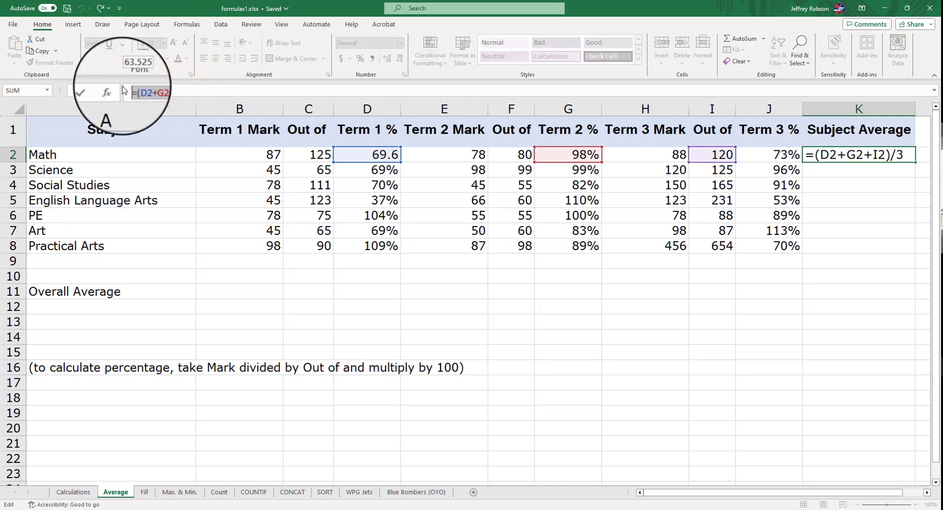
{"action": "key", "text": "BackSpace"}
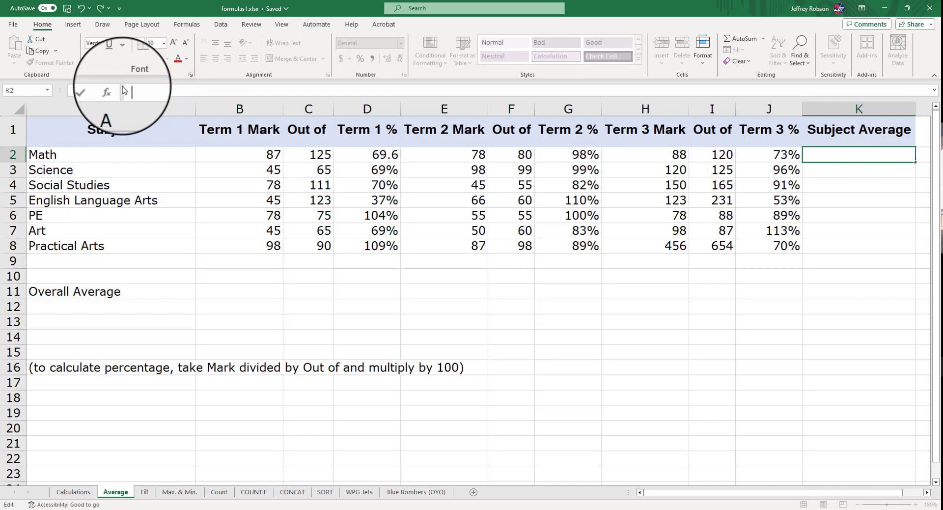
{"action": "type", "text": "=aver"}
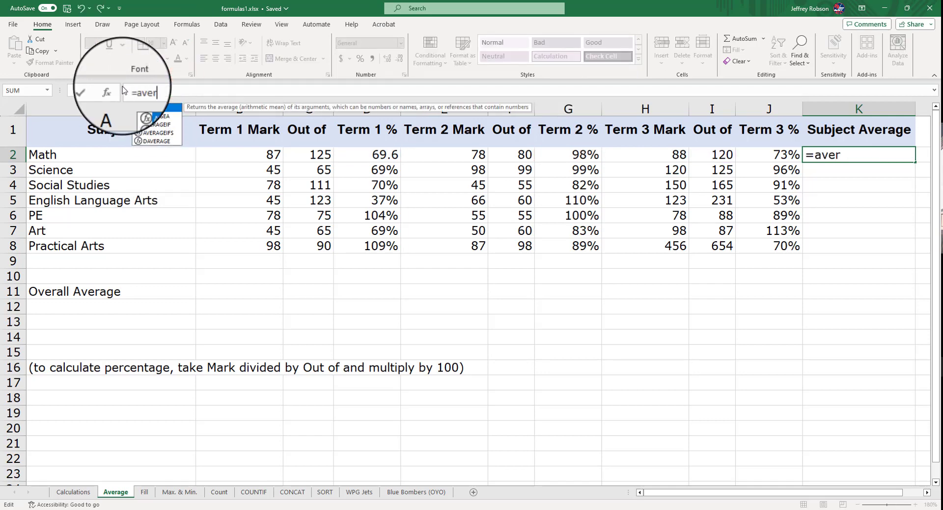
{"action": "double_click", "coordinate": [152, 109]}
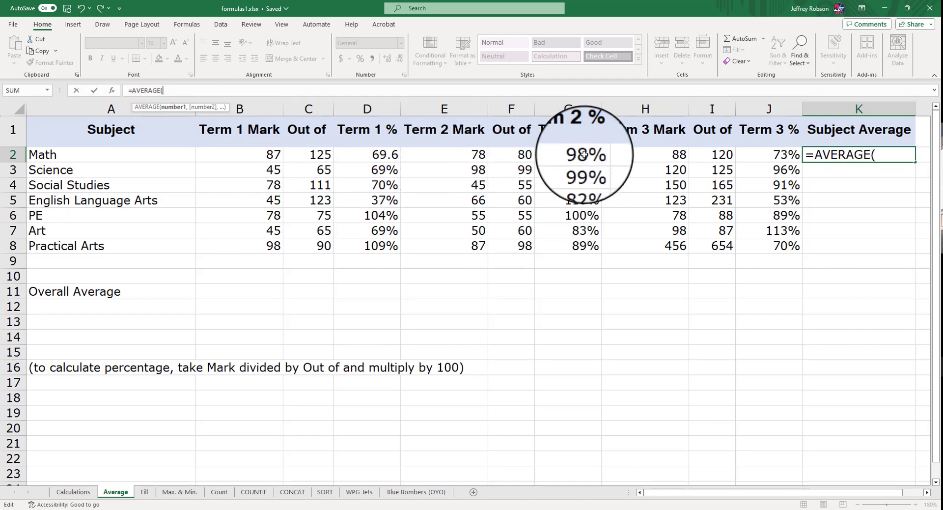
{"action": "left_click", "coordinate": [392, 155]}
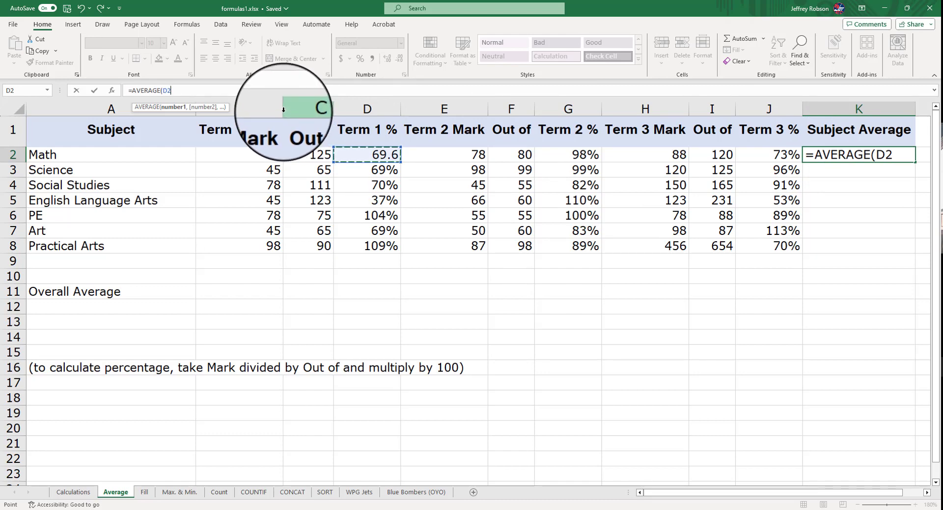
{"action": "type", "text": ",G2"}
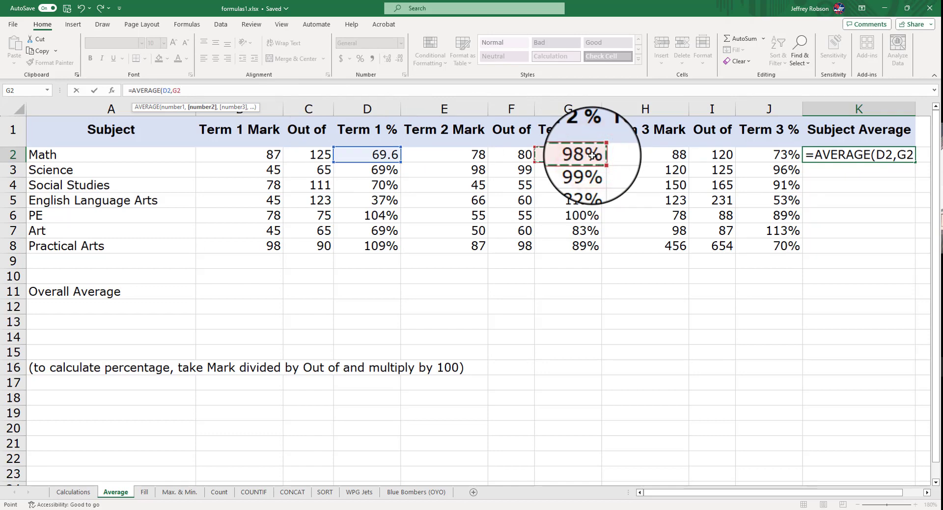
{"action": "type", "text": ","}
{"action": "left_click", "coordinate": [759, 151]}
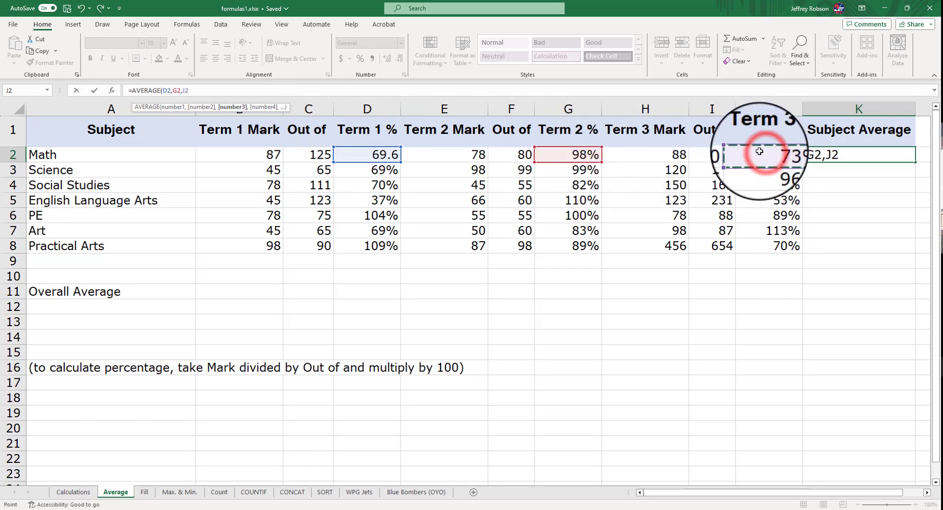
{"action": "type", "text": ")"}
Step: Clear the formula in cell K2 and rebuild it as =AVERAGE(D2,G2,J2) from the three Math term percentages
{"action": "left_click", "coordinate": [214, 91]}
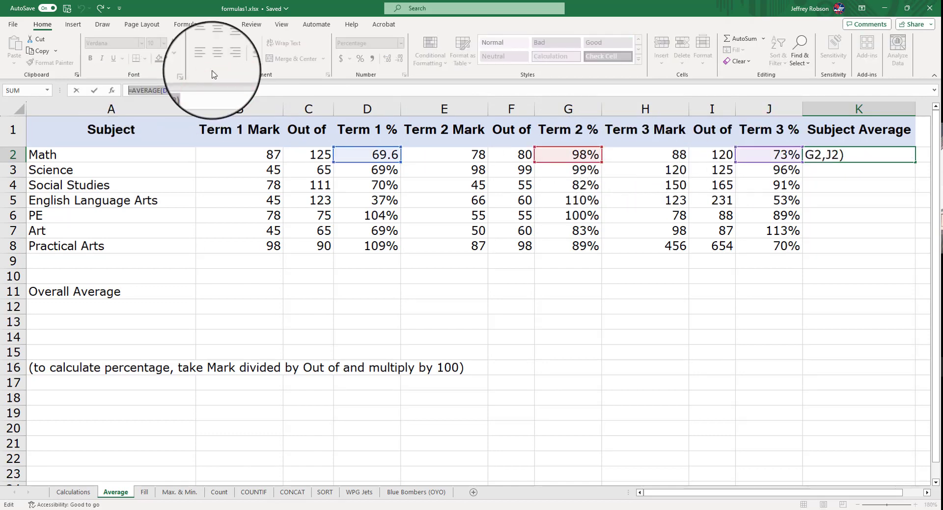
{"action": "key", "text": "BackSpace"}
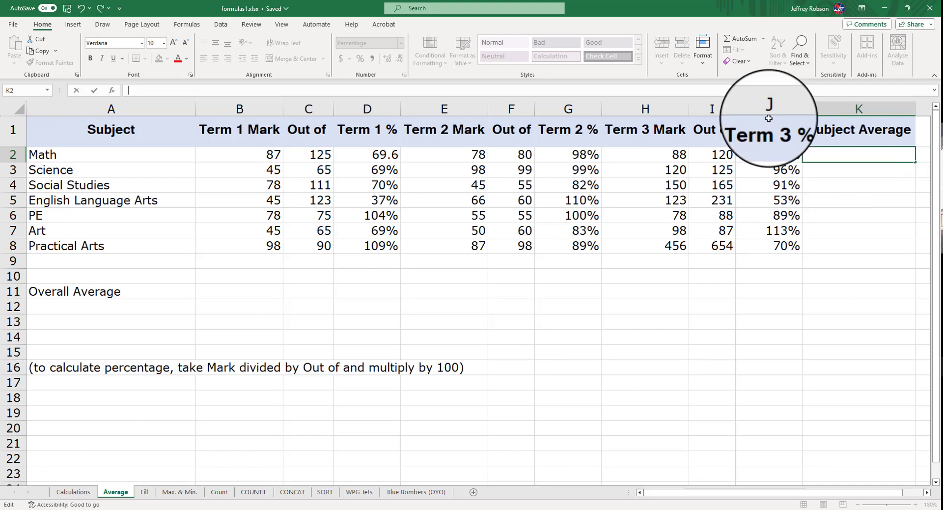
{"action": "type", "text": "=aver"}
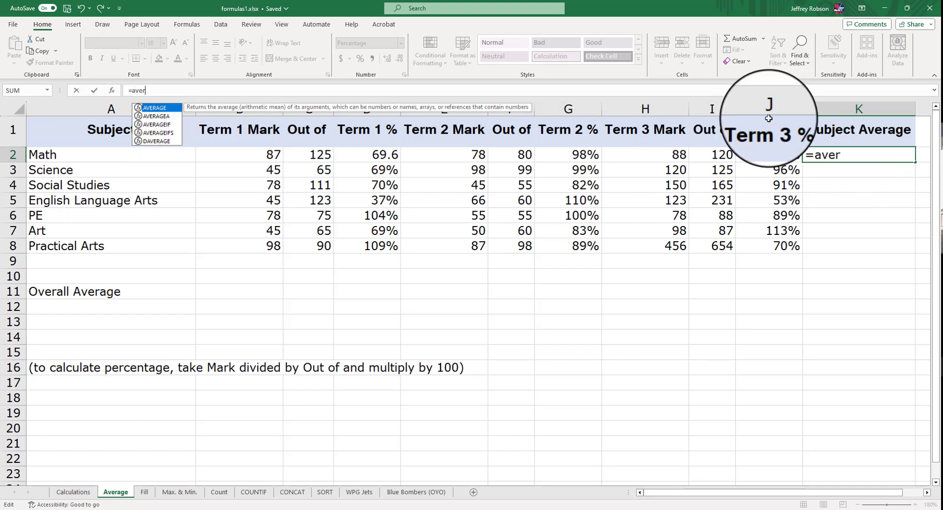
{"action": "double_click", "coordinate": [160, 110]}
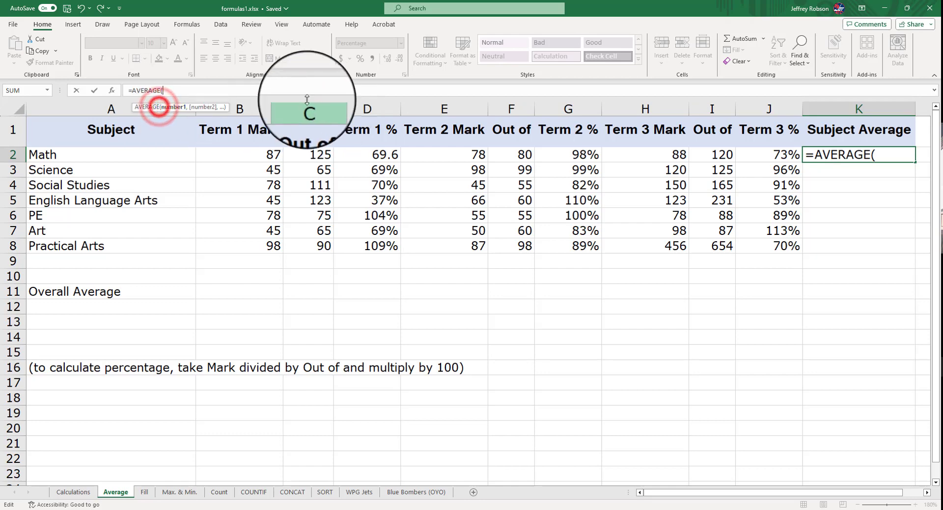
{"action": "left_click", "coordinate": [392, 156]}
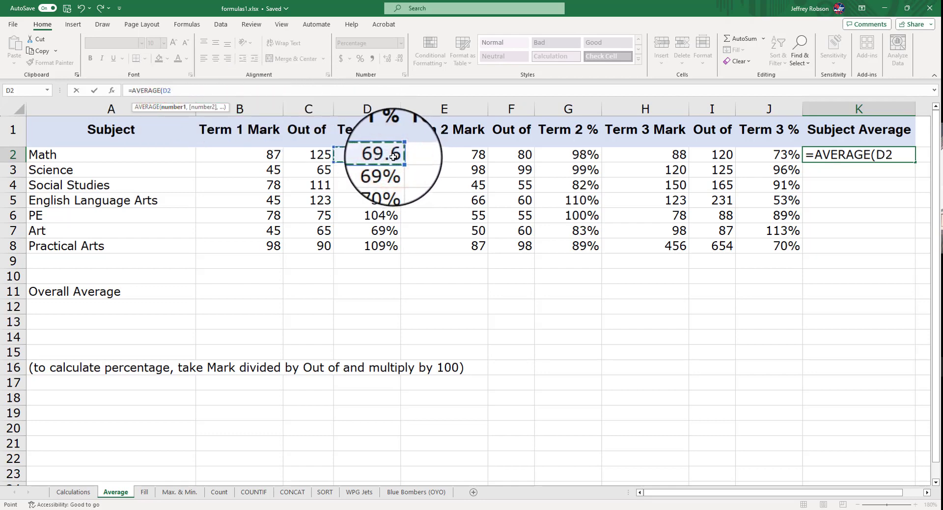
{"action": "left_click", "coordinate": [592, 157], "text": "ctrl"}
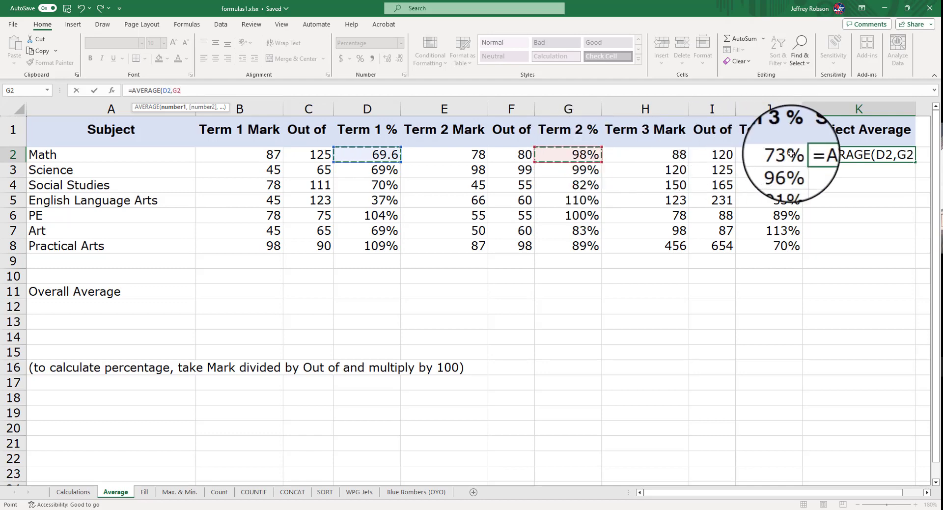
{"action": "key", "text": "Return"}
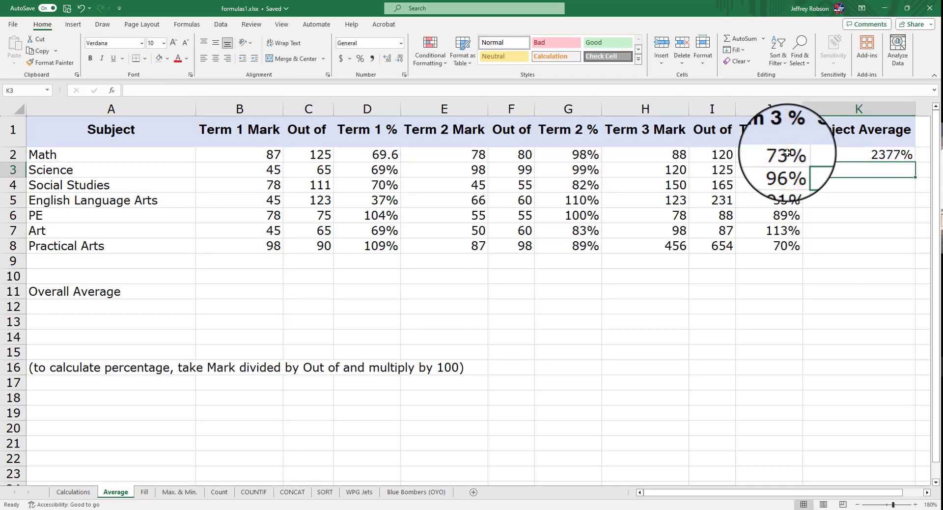
{"action": "left_click", "coordinate": [868, 147]}
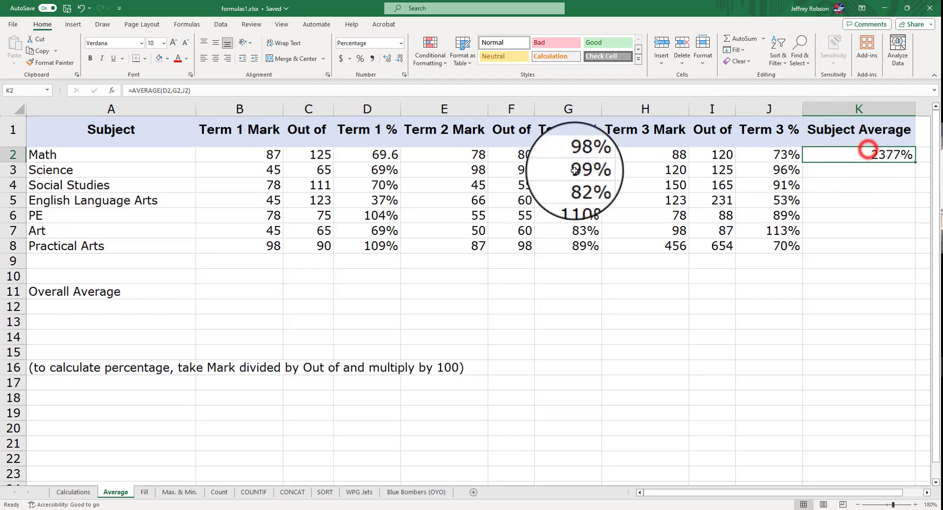
Step: Correct the Math Term 1 % formula in cell D2 to =B2/C2 and format the cell as Percentage
{"action": "left_click", "coordinate": [394, 154]}
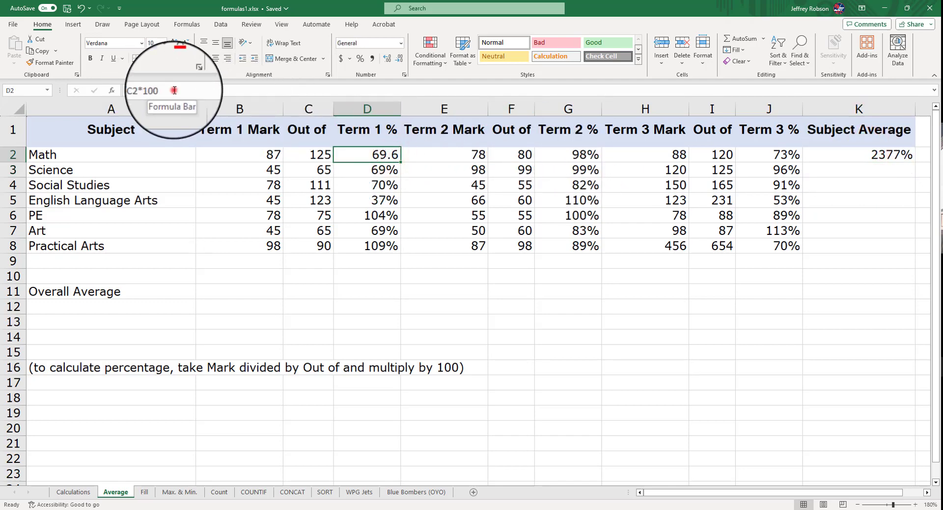
{"action": "left_click_drag", "start_coordinate": [174, 90], "coordinate": [151, 90]}
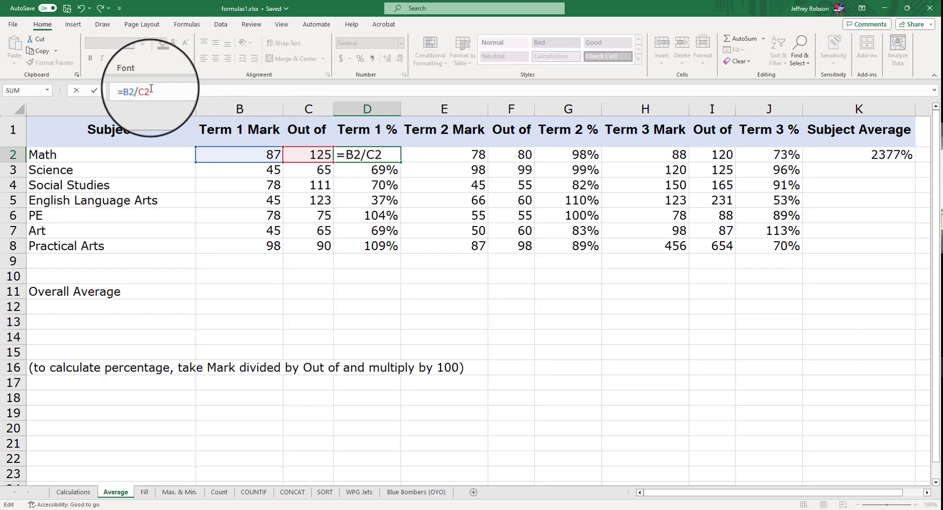
{"action": "key", "text": "Return"}
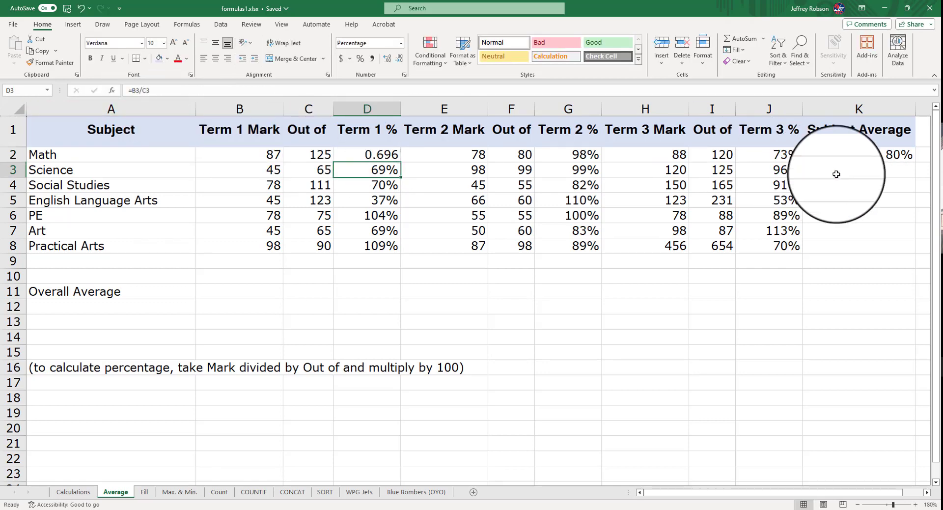
{"action": "left_click", "coordinate": [375, 155]}
{"action": "left_click", "coordinate": [401, 43]}
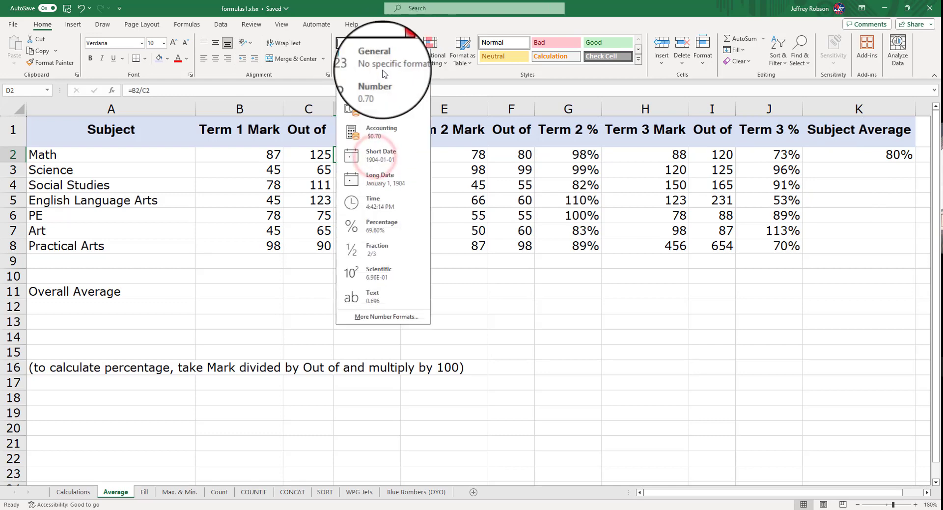
{"action": "left_click", "coordinate": [372, 231]}
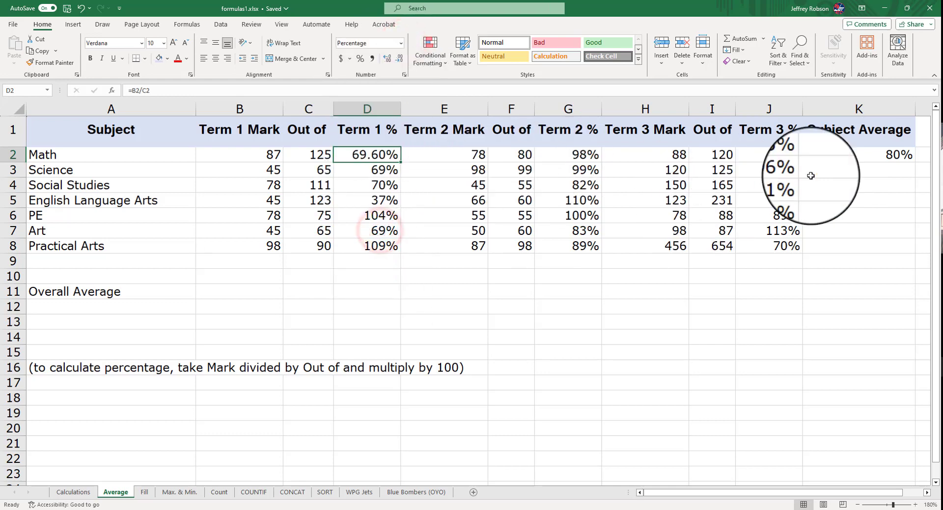
Step: Enter =AVERAGE(D3,G3,J3) in cell K3 for the Science Subject Average and fill it down to K8
{"action": "left_click", "coordinate": [892, 164]}
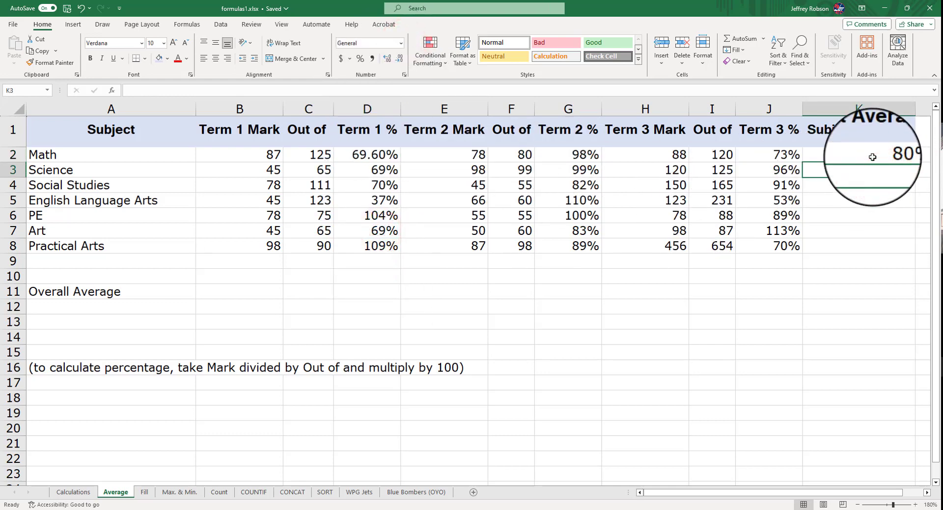
{"action": "type", "text": "="}
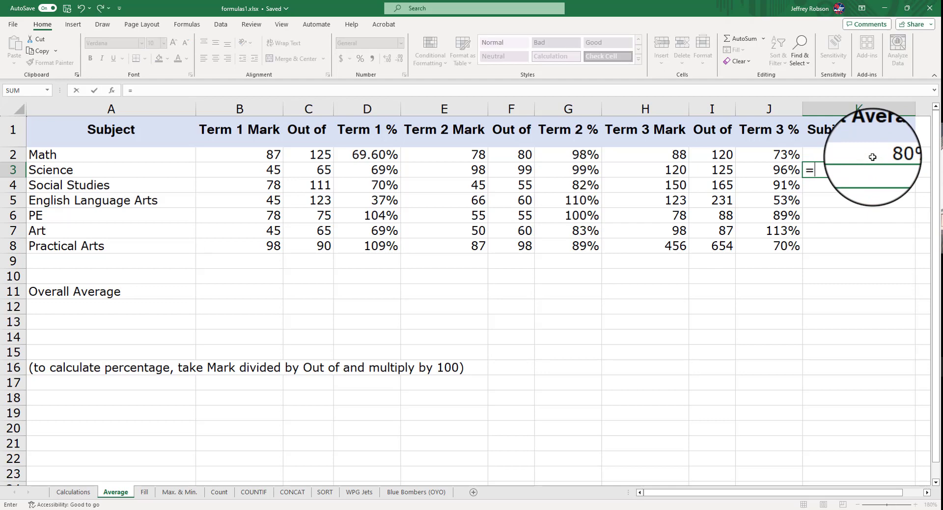
{"action": "type", "text": "aver"}
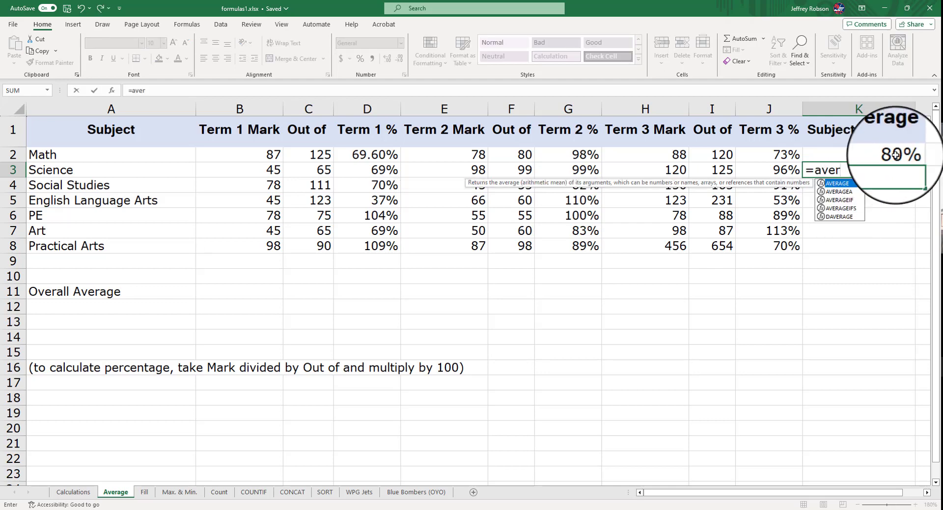
{"action": "double_click", "coordinate": [834, 183]}
{"action": "left_click", "coordinate": [388, 171]}
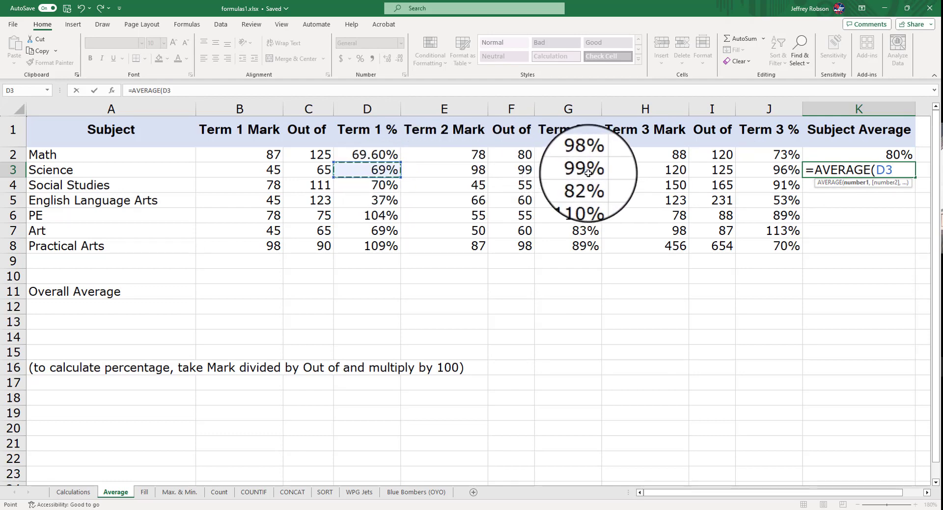
{"action": "left_click", "coordinate": [570, 175], "text": "ctrl"}
{"action": "left_click", "coordinate": [764, 168], "text": "ctrl"}
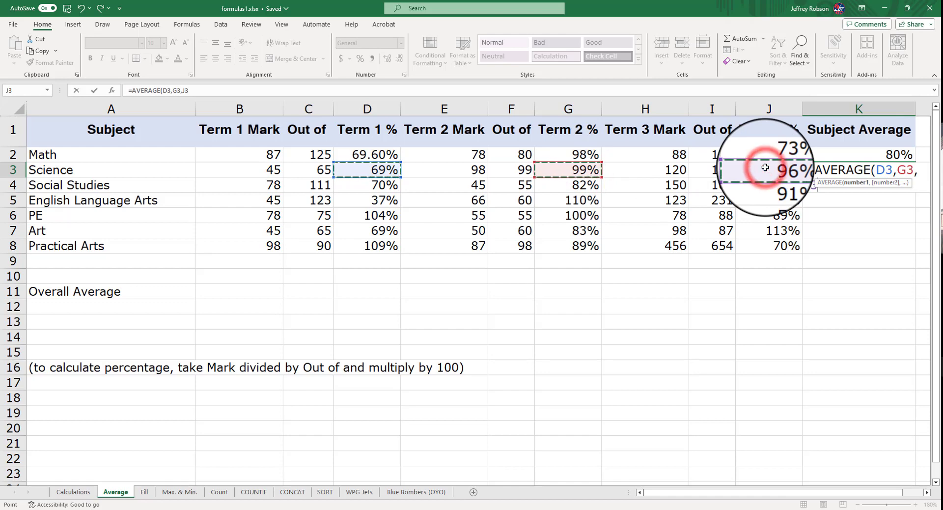
{"action": "key", "text": "ctrl+Return"}
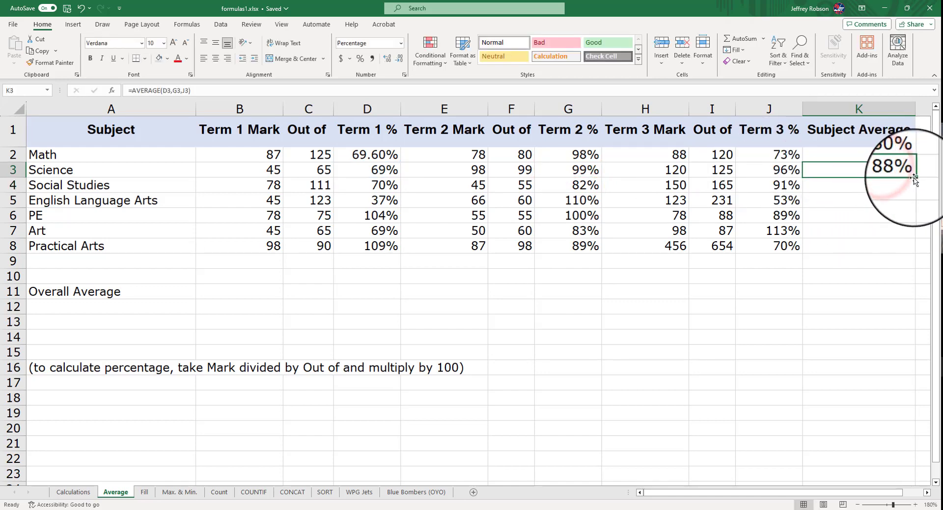
{"action": "left_click_drag", "start_coordinate": [915, 178], "coordinate": [903, 250]}
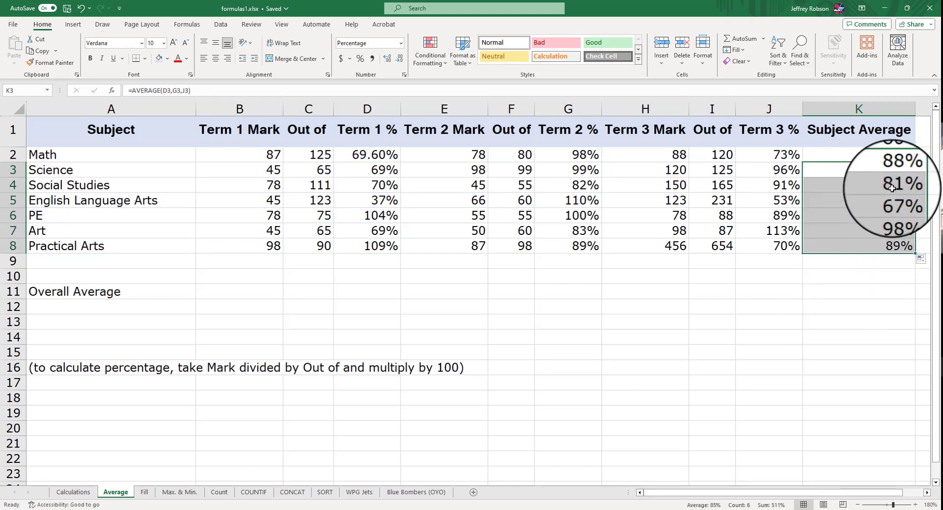
Step: Copy the formatting of the Subject header in cell A1 onto the Overall Average label in A11 with Format Painter
{"action": "left_click", "coordinate": [123, 288]}
{"action": "left_click", "coordinate": [110, 139]}
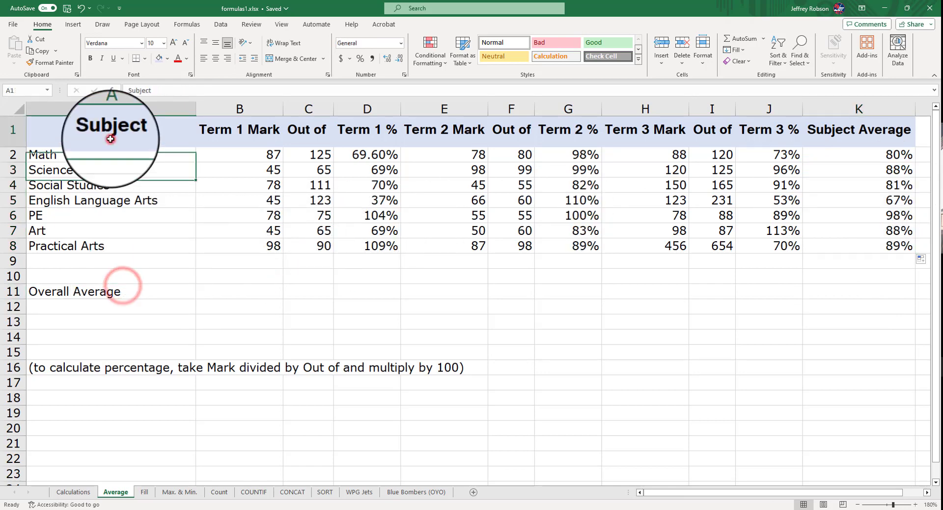
{"action": "left_click", "coordinate": [53, 62]}
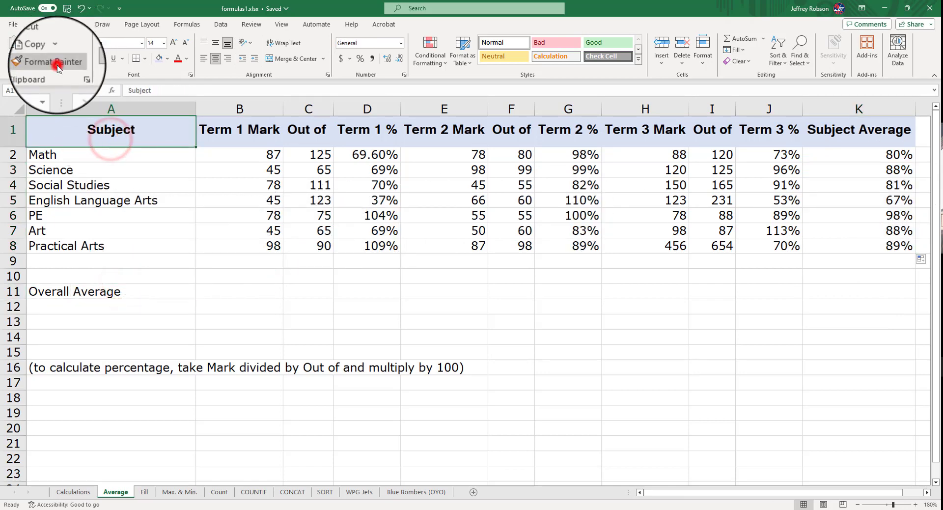
{"action": "left_click", "coordinate": [68, 287]}
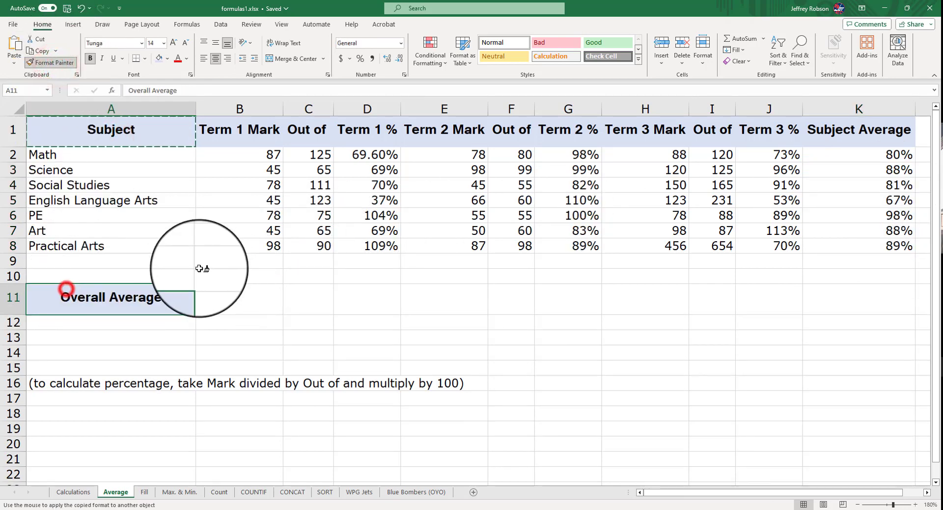
Step: Enter =AVERAGE(K2:K8) in cell B11 to calculate the Overall Average from the subject averages
{"action": "left_click", "coordinate": [235, 303]}
{"action": "type", "text": "="}
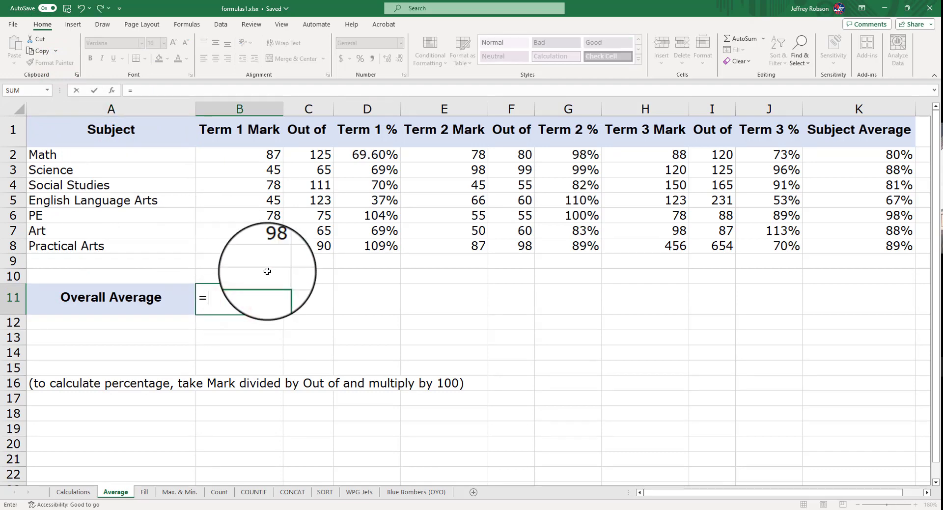
{"action": "type", "text": "av"}
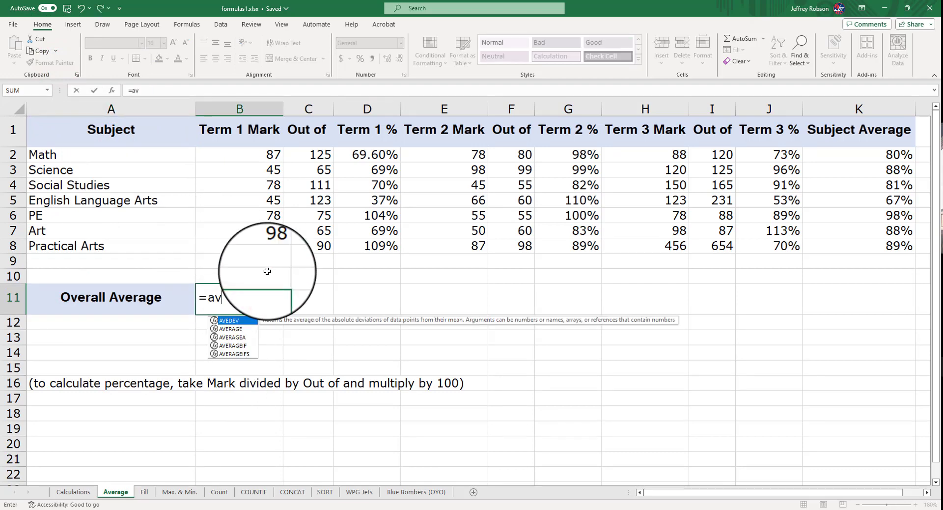
{"action": "type", "text": "a"}
{"action": "key", "text": "BackSpace"}
{"action": "type", "text": "er"}
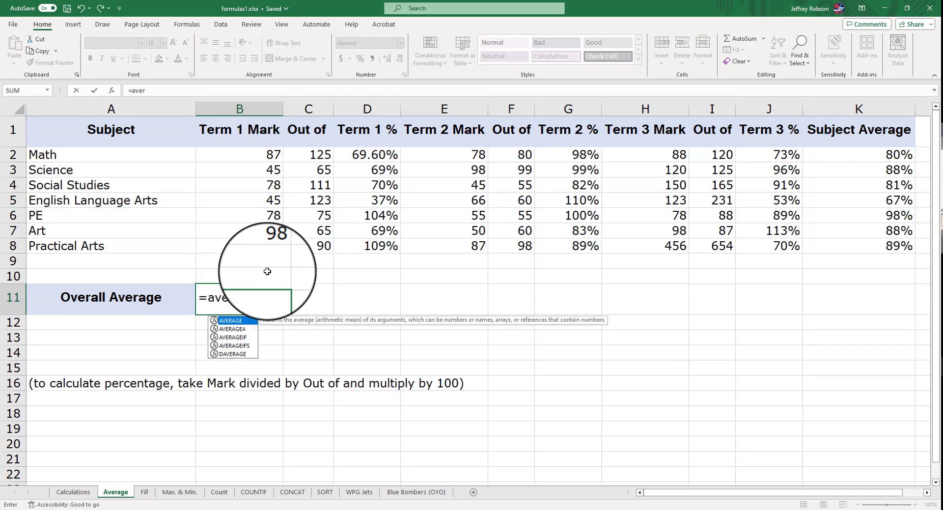
{"action": "double_click", "coordinate": [236, 320]}
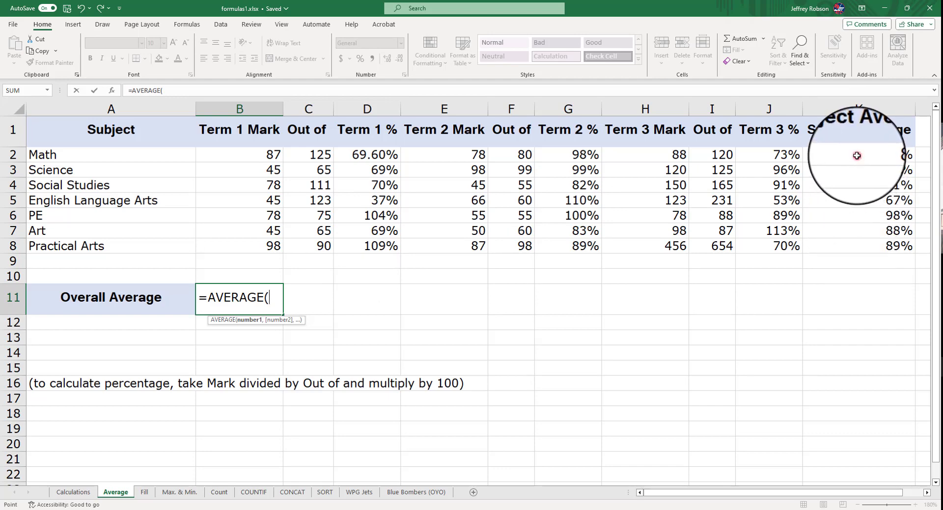
{"action": "left_click_drag", "start_coordinate": [856, 156], "coordinate": [865, 242]}
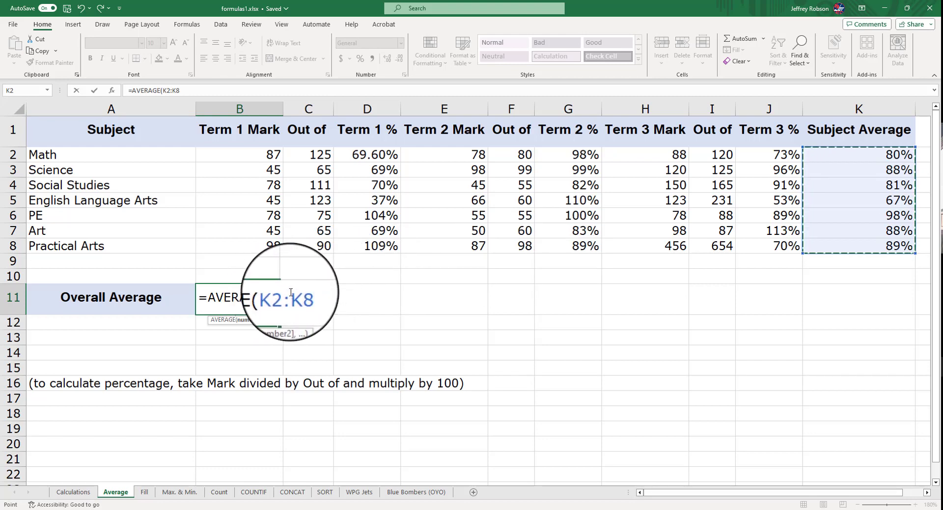
{"action": "key", "text": "Return"}
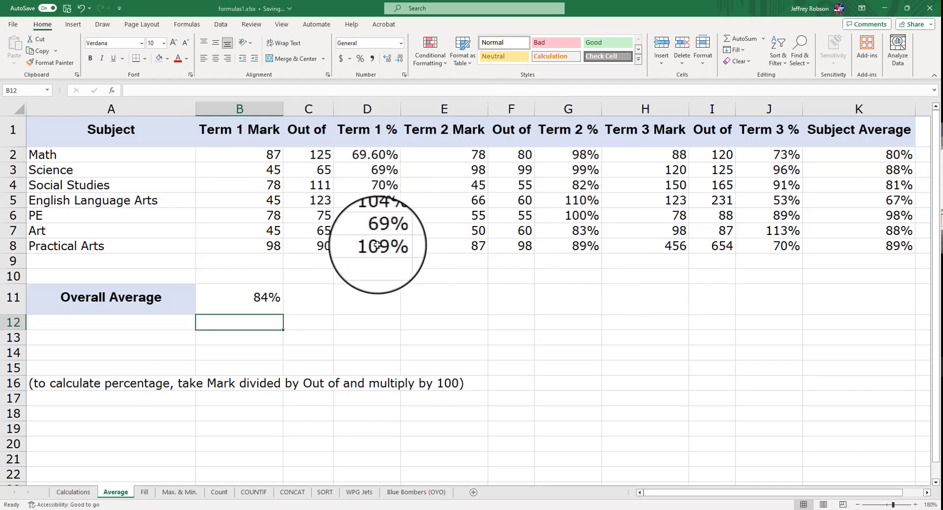
Step: On the Fill sheet, widen columns A to D so the Mass, Starting Temp., Final Temp. and Amount of Heat headers fit
{"action": "left_click", "coordinate": [153, 493]}
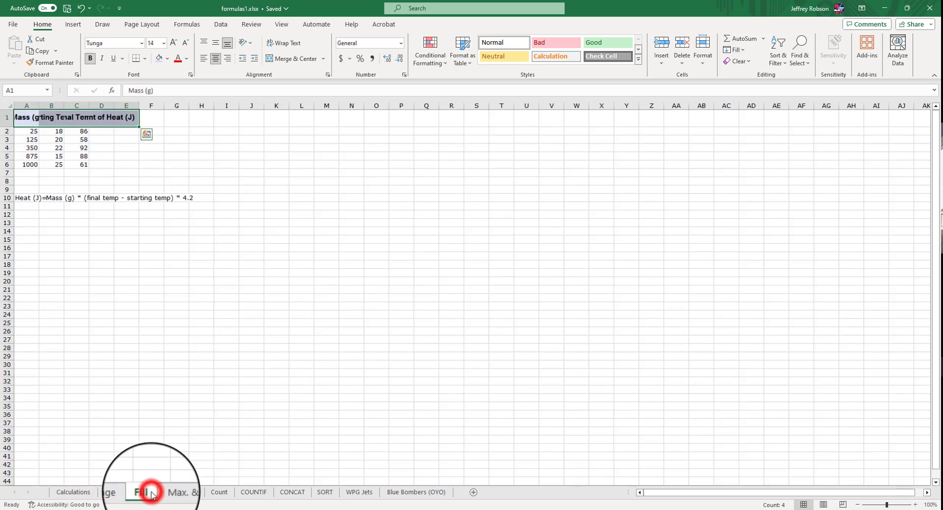
{"action": "left_click", "coordinate": [76, 172]}
{"action": "left_click_drag", "start_coordinate": [39, 105], "coordinate": [119, 106]}
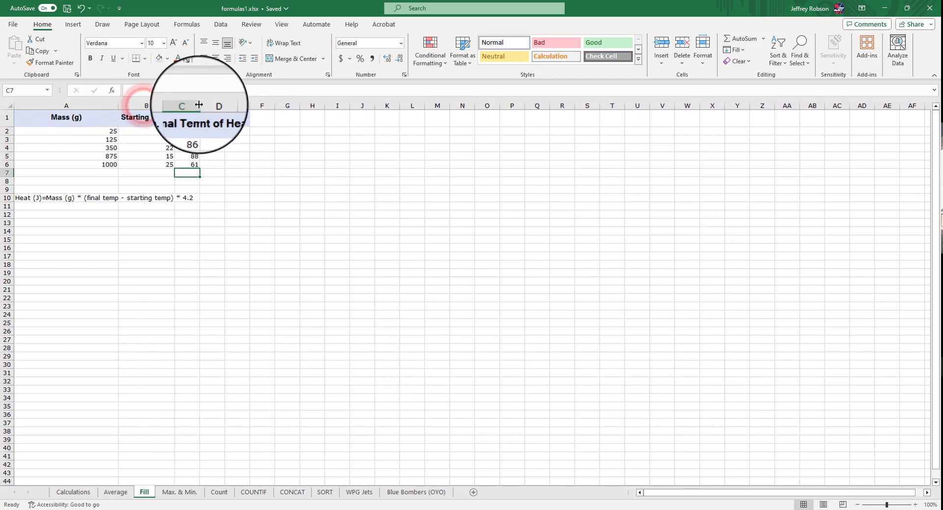
{"action": "double_click", "coordinate": [200, 105]}
{"action": "double_click", "coordinate": [243, 105]}
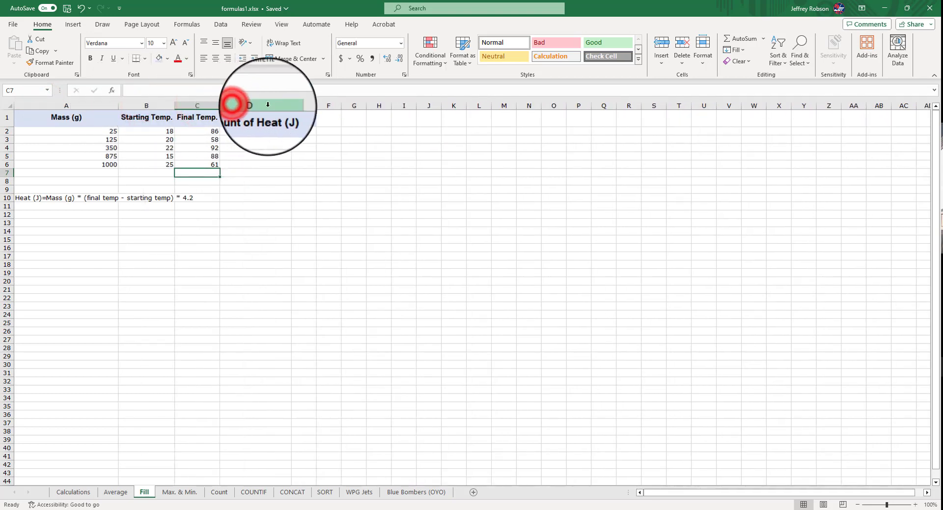
Step: Enter =A2*(C2-B2)*4.2 in cell D2 for the Amount of Heat (J) and fill it down to D6
{"action": "left_click", "coordinate": [260, 135]}
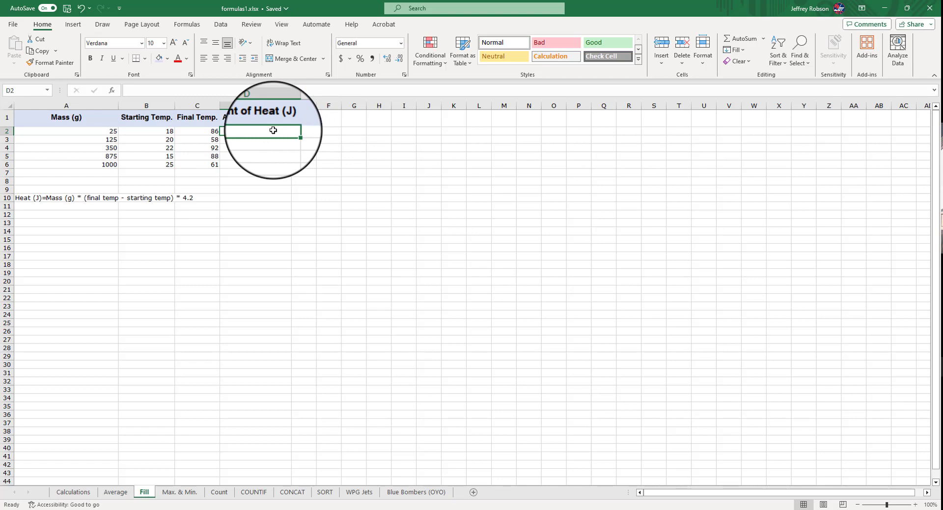
{"action": "type", "text": "="}
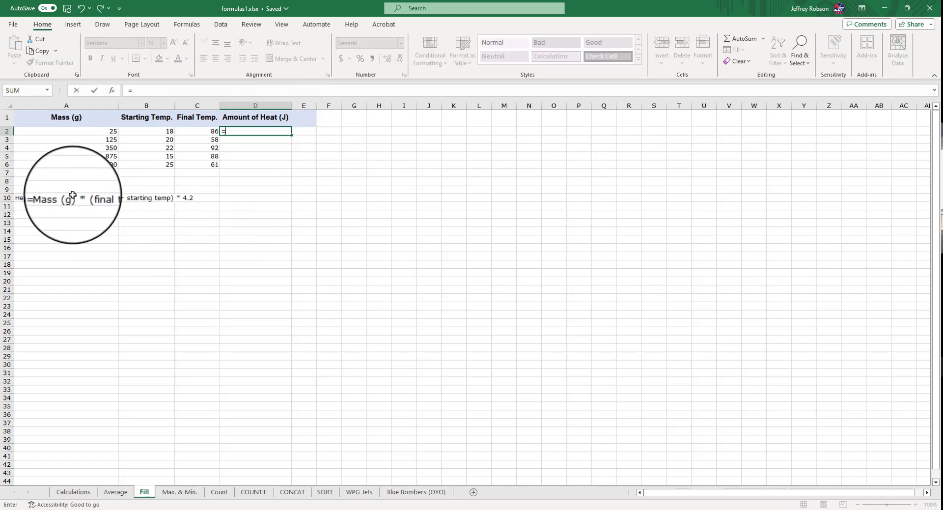
{"action": "left_click", "coordinate": [109, 129]}
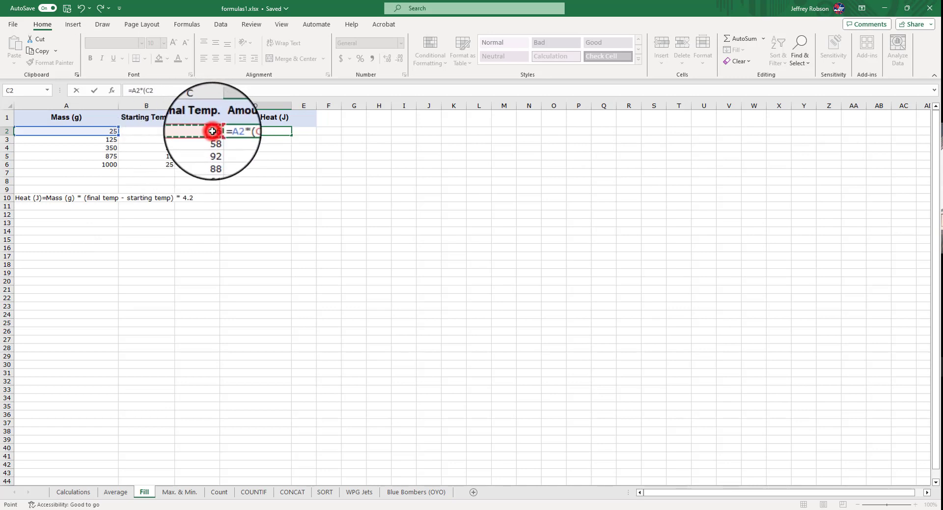
{"action": "type", "text": "-"}
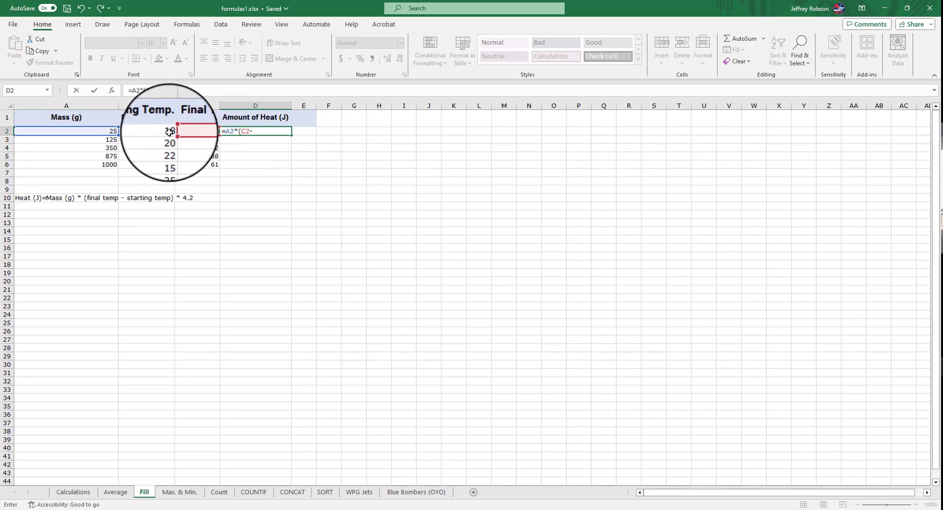
{"action": "left_click", "coordinate": [168, 132]}
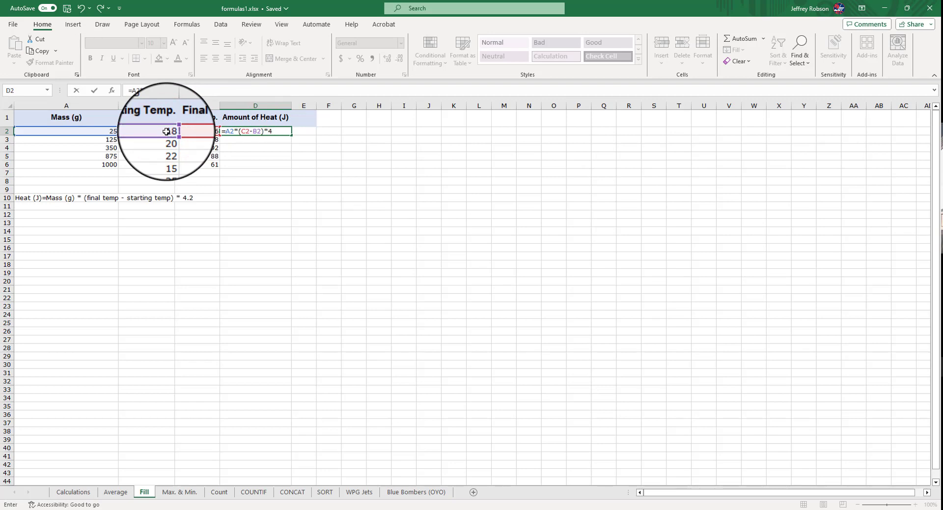
{"action": "type", "text": ")*4.2"}
{"action": "key", "text": "Return"}
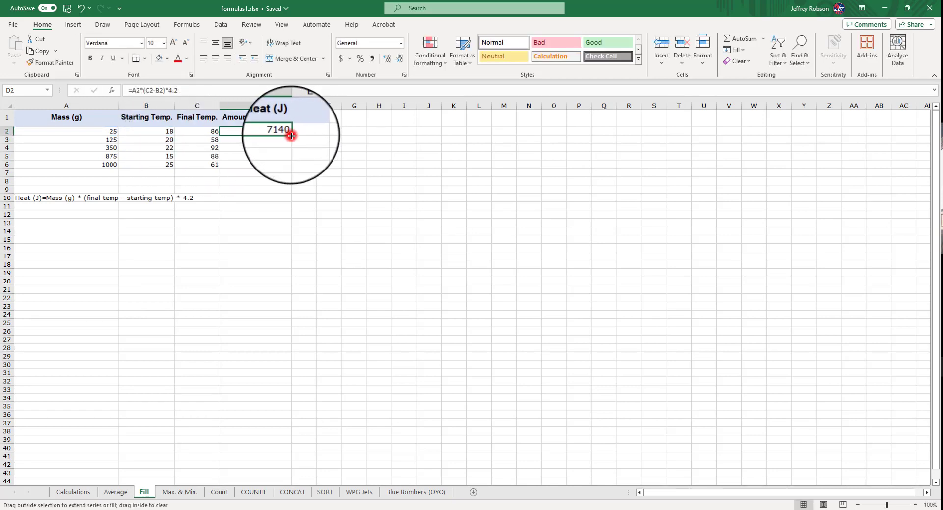
{"action": "left_click_drag", "start_coordinate": [291, 135], "coordinate": [290, 167]}
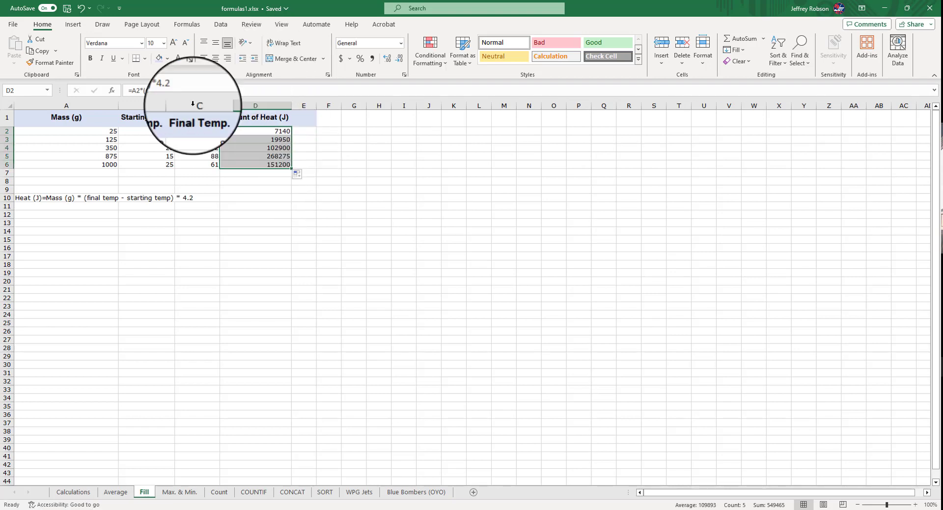
{"action": "left_click", "coordinate": [109, 181]}
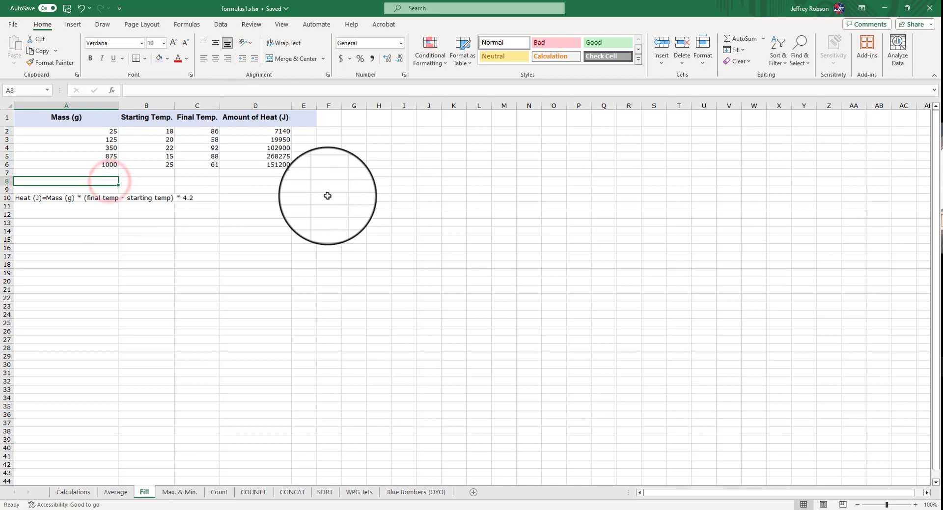